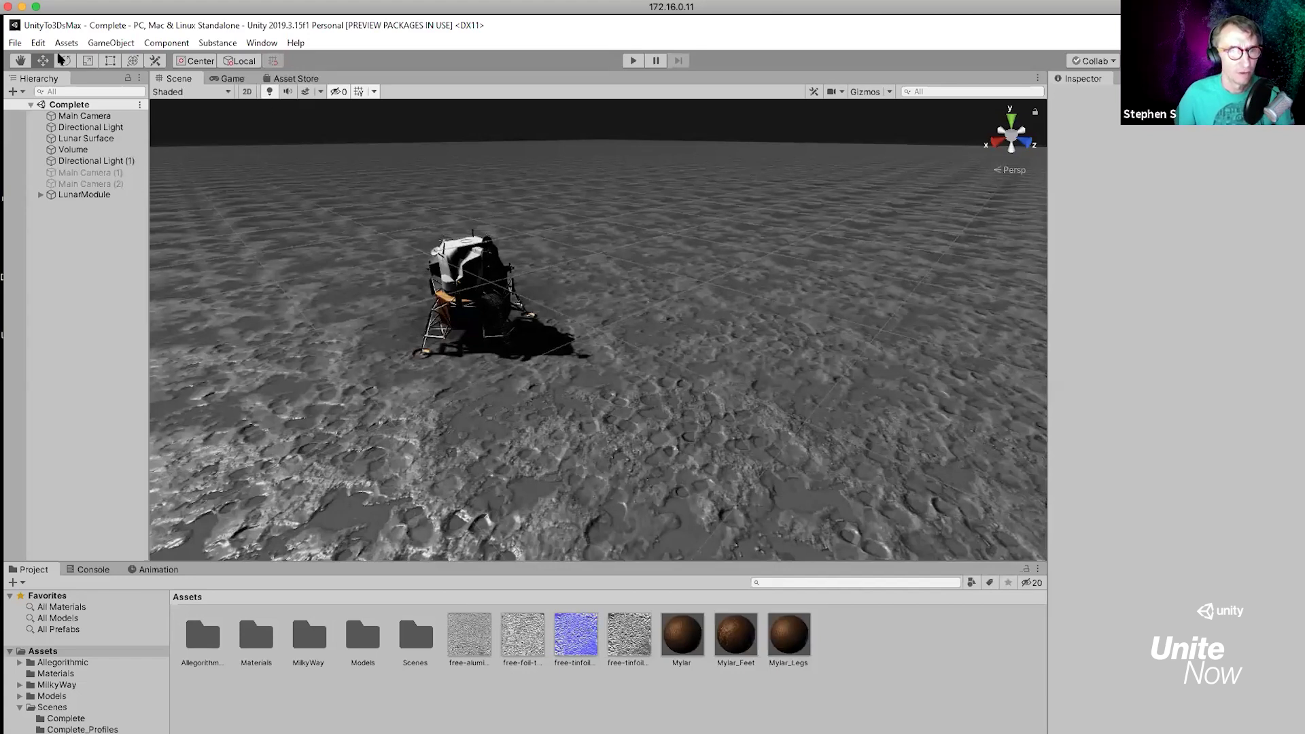
# Open the Fbx Export page of the project settings and move the settings window over the scene view
pyautogui.click(29, 42)
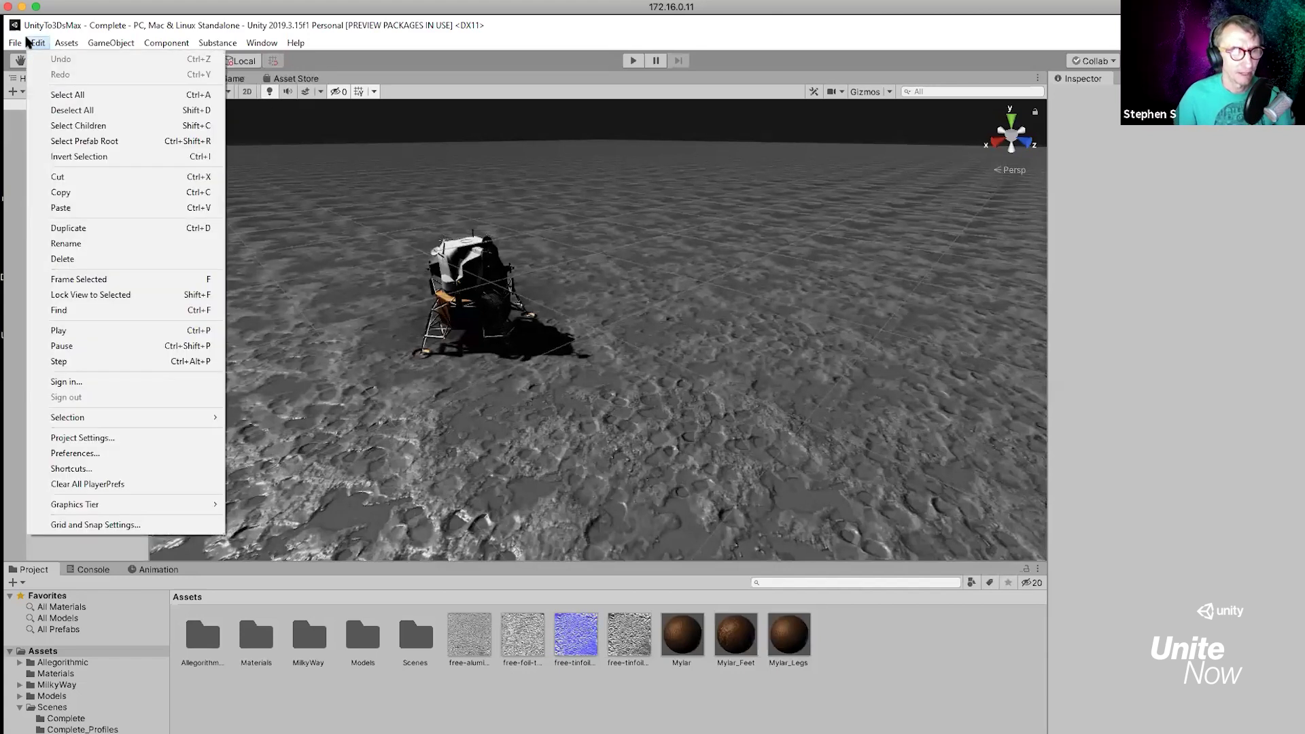
pyautogui.click(85, 438)
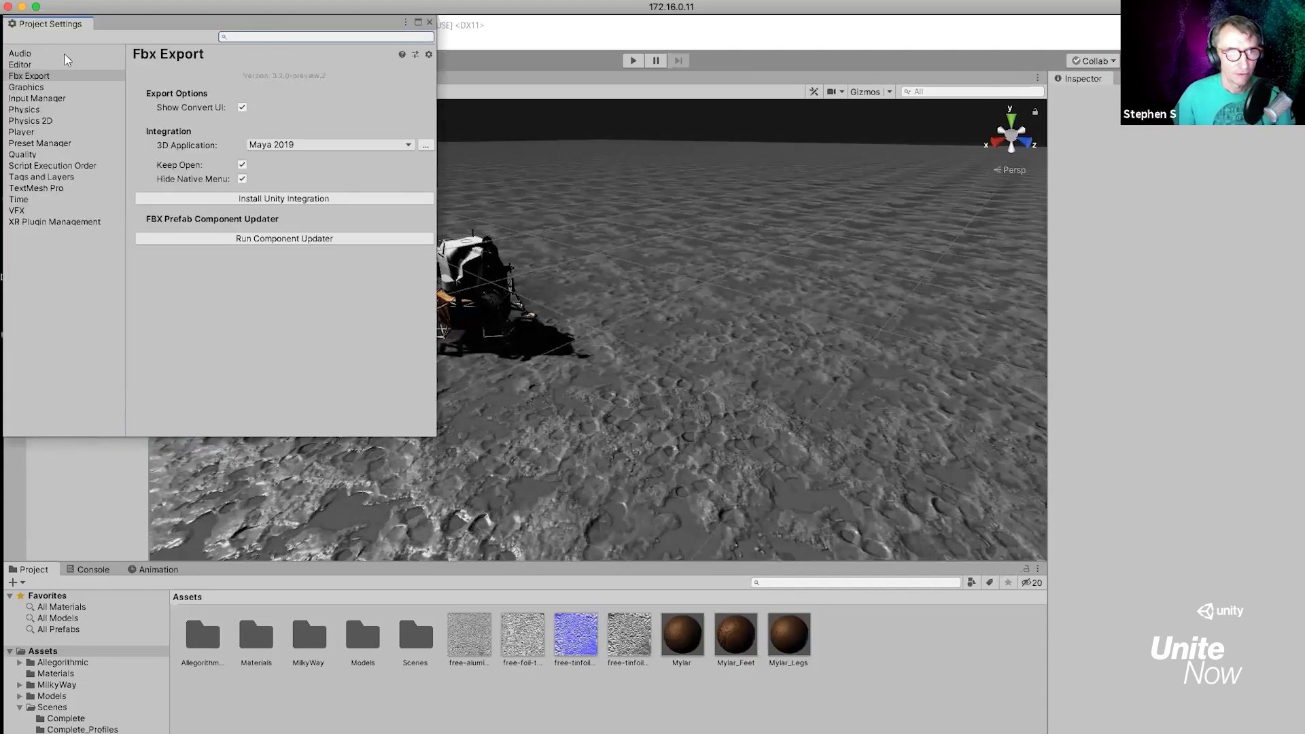
pyautogui.click(42, 76)
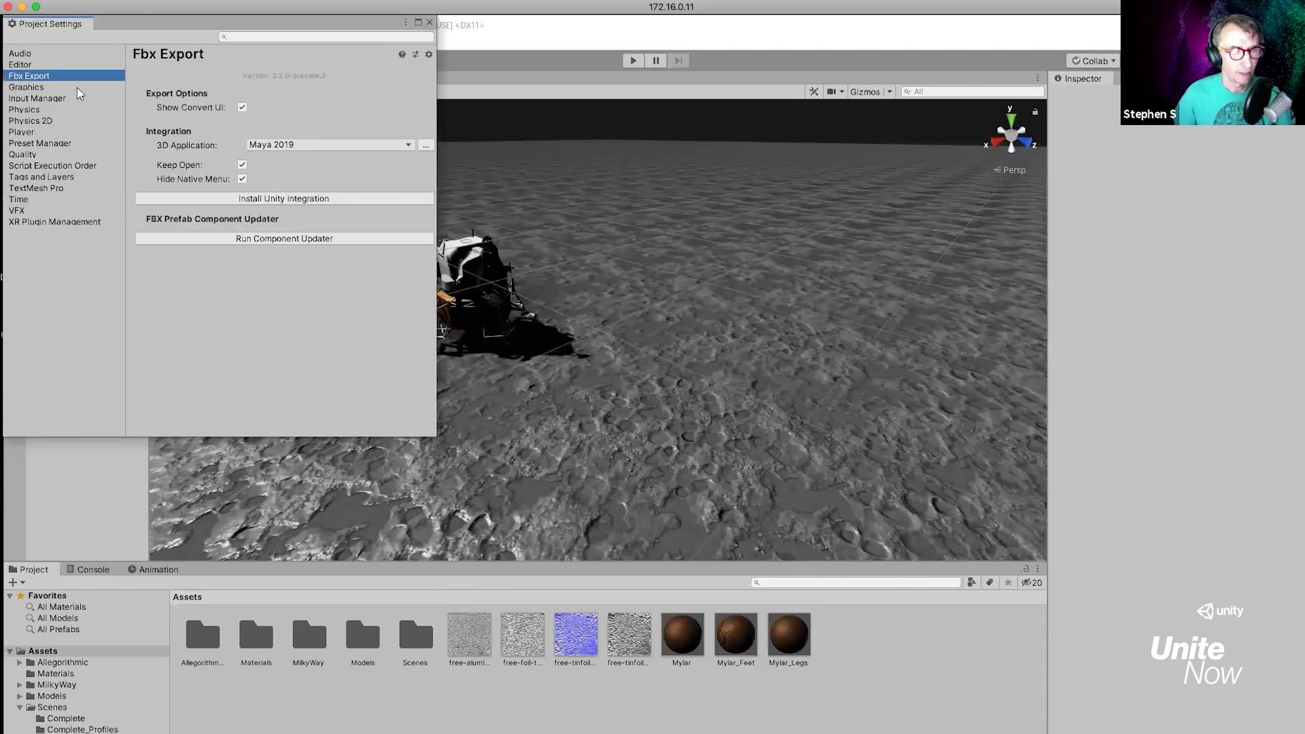
pyautogui.moveTo(136, 24); pyautogui.dragTo(315, 86)
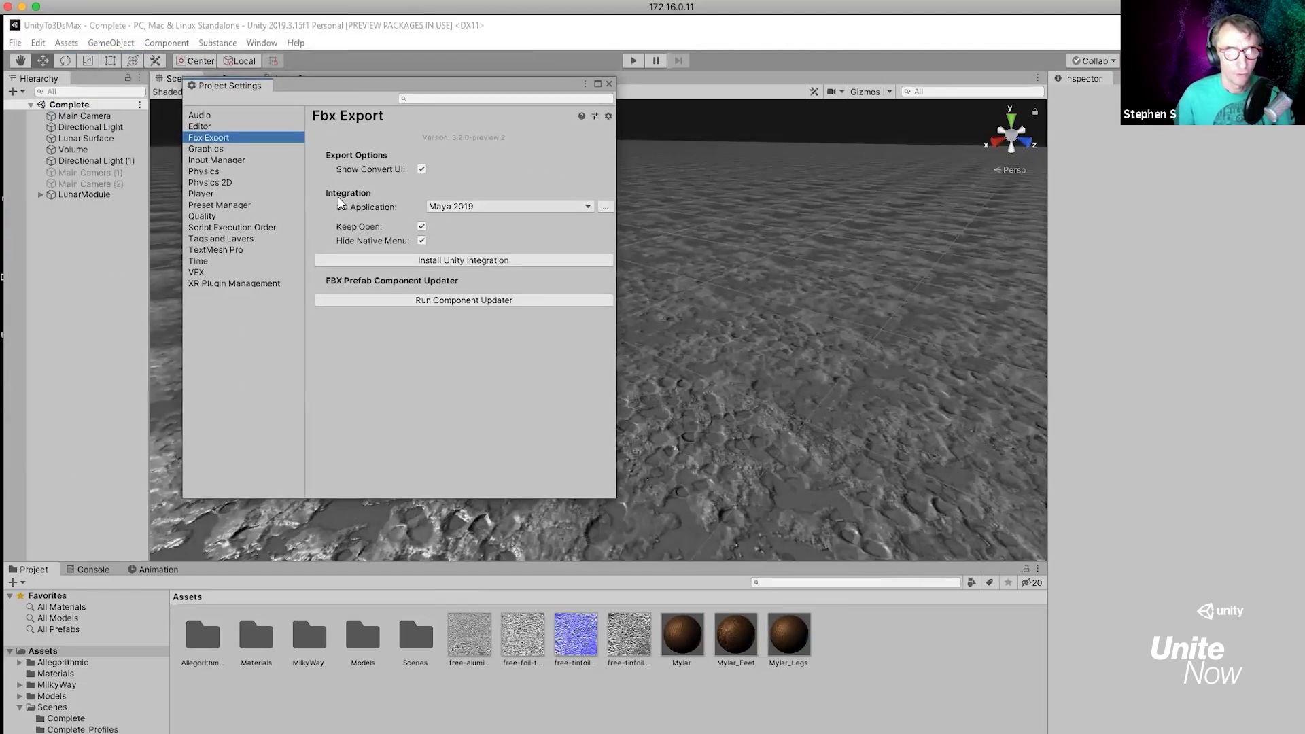
# Check which 3D applications are offered for the FBX integration
pyautogui.click(475, 207)
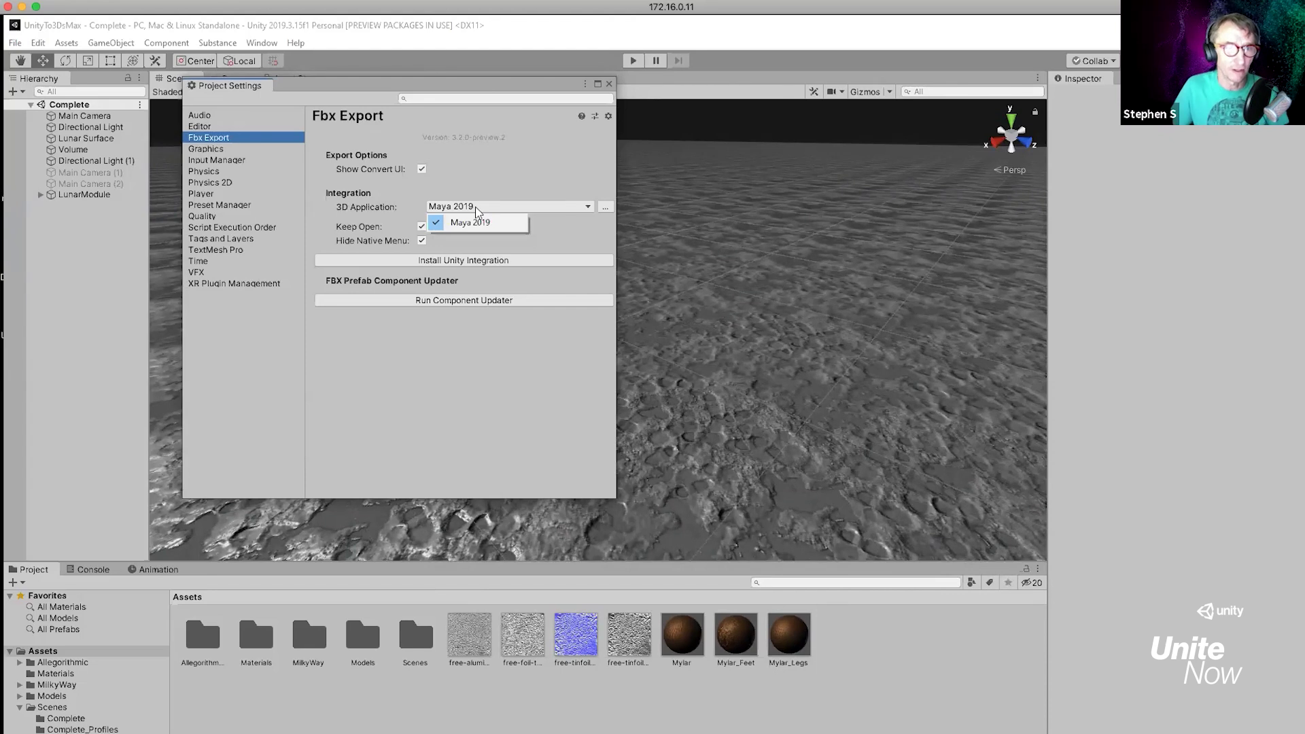
pyautogui.click(605, 208)
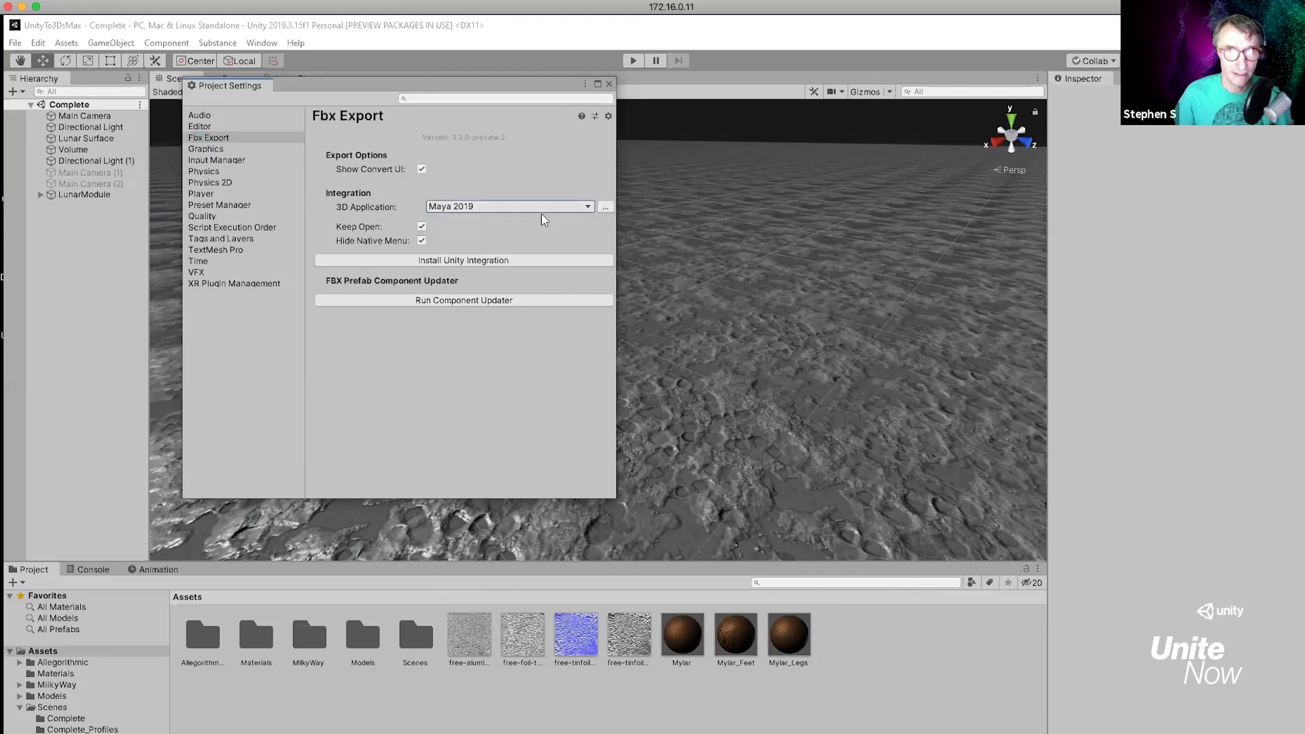
pyautogui.click(484, 209)
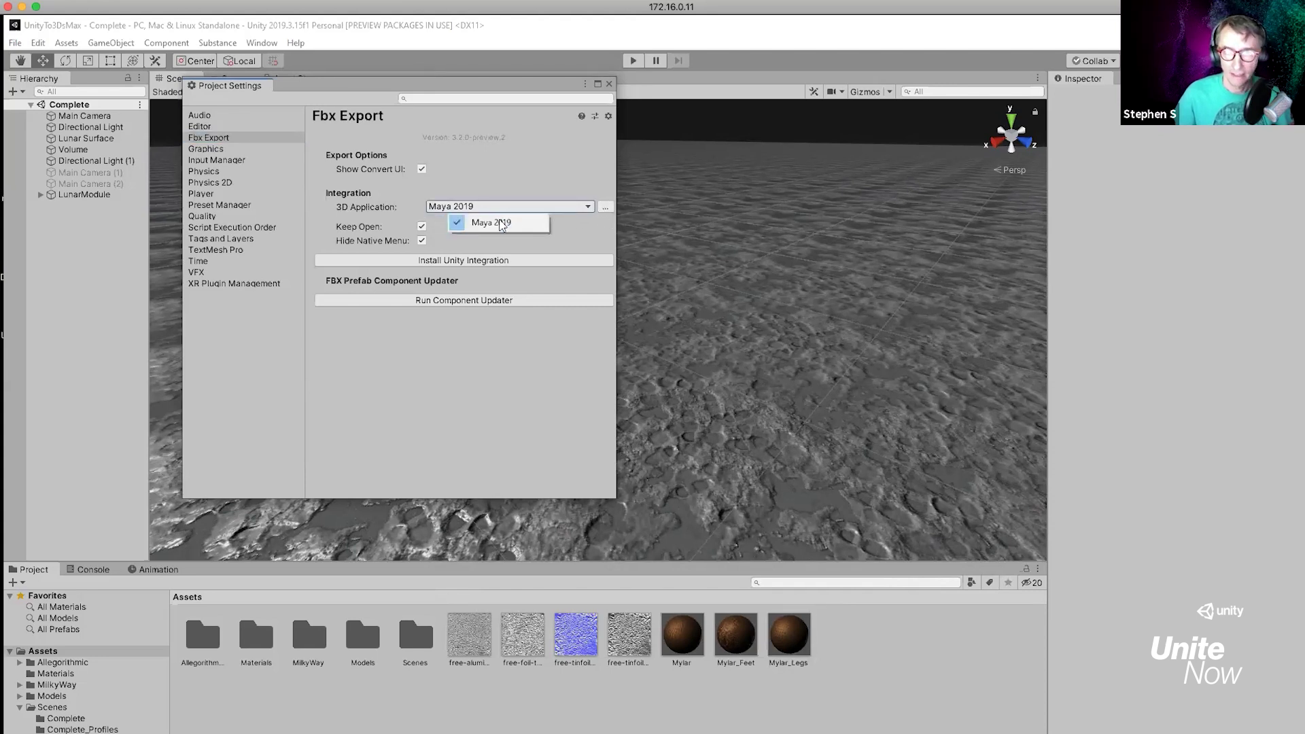
pyautogui.click(597, 216)
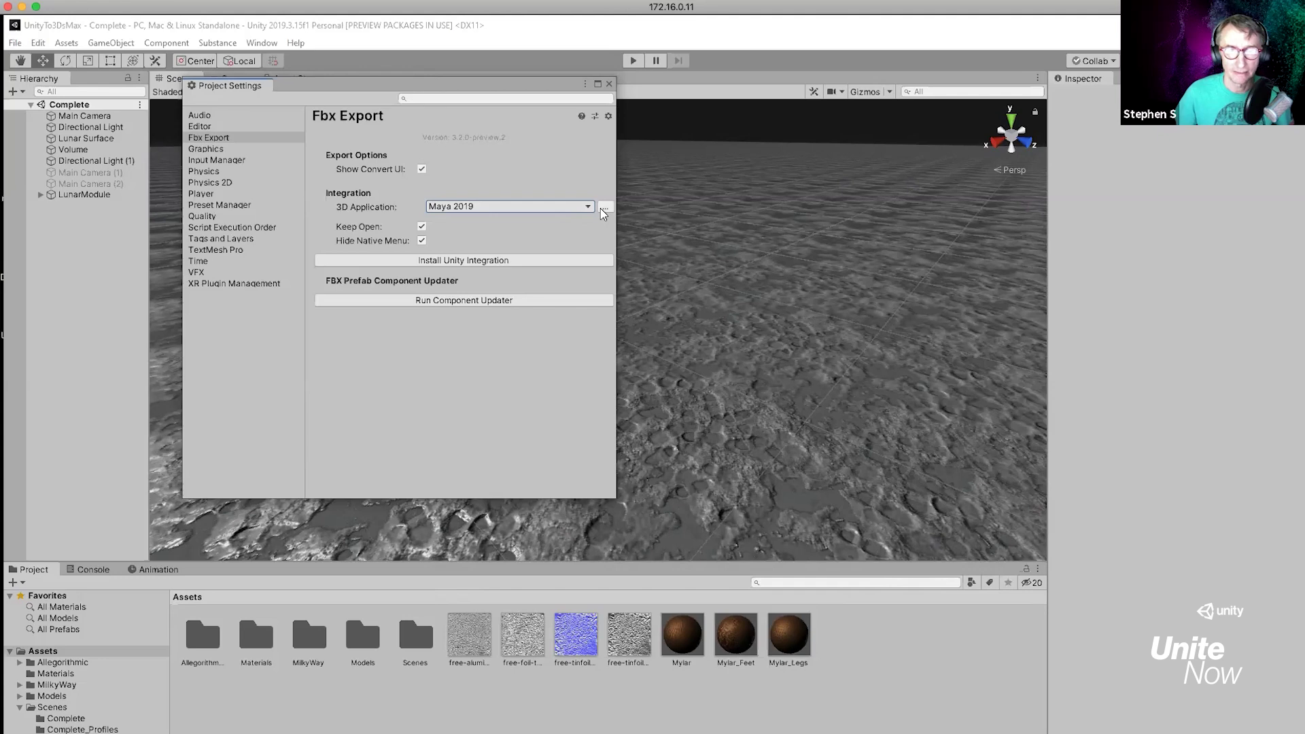
pyautogui.click(522, 208)
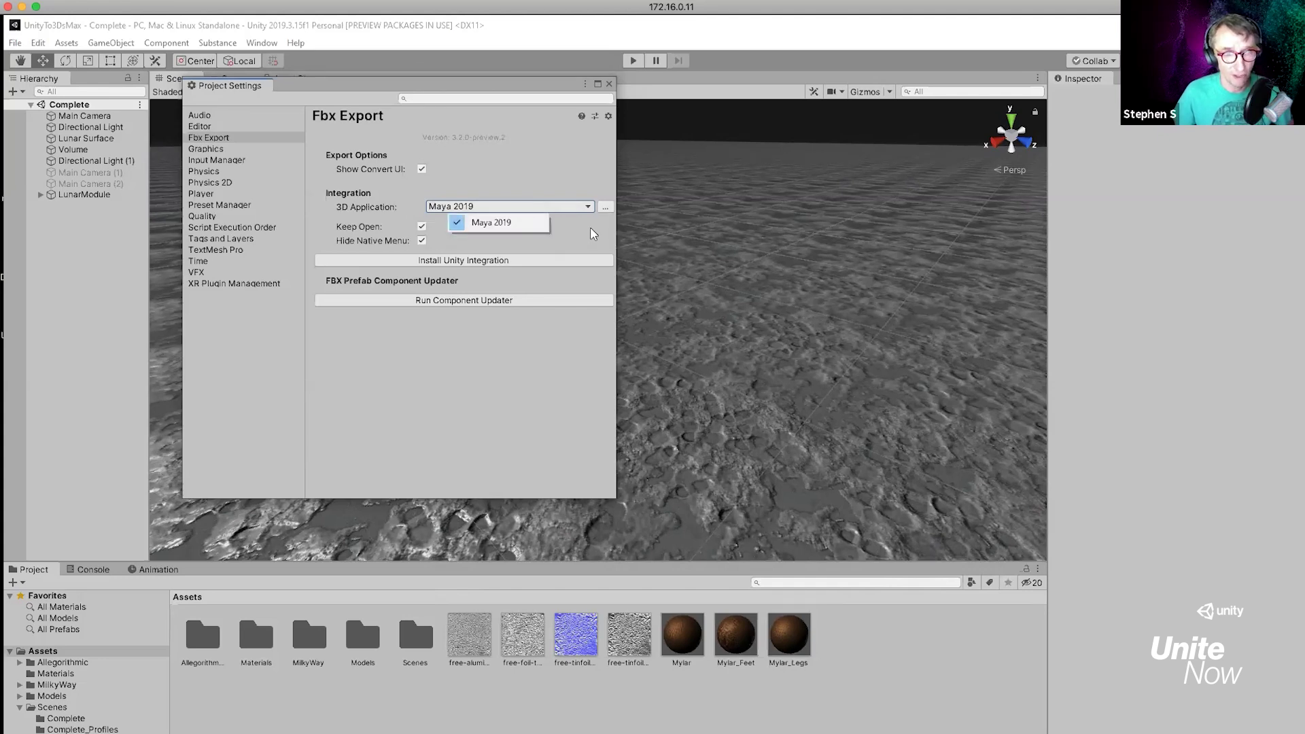
# Add 3dsmax.exe from the Program Files > Autodesk > 3ds Max 2020 folder and keep 3ds Max 2020 as the integration's 3D application
pyautogui.click(603, 206)
pyautogui.click(604, 206)
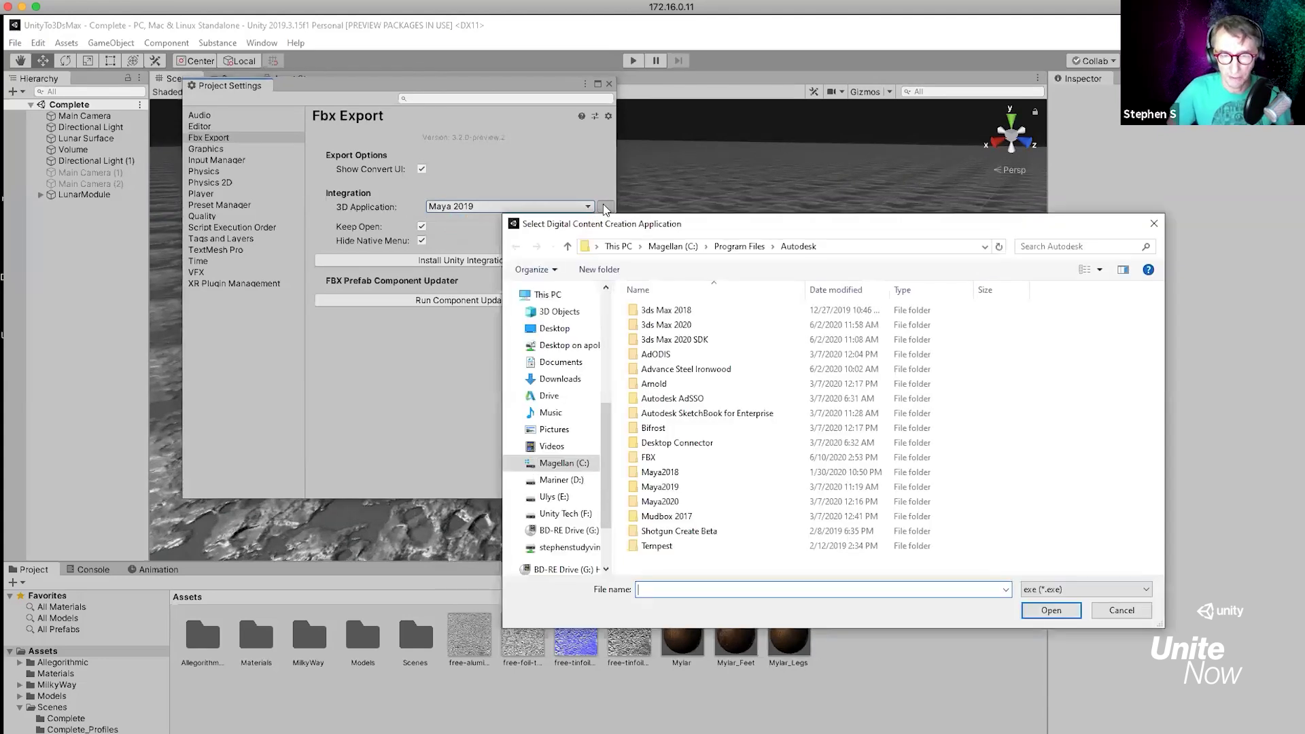
pyautogui.click(679, 327)
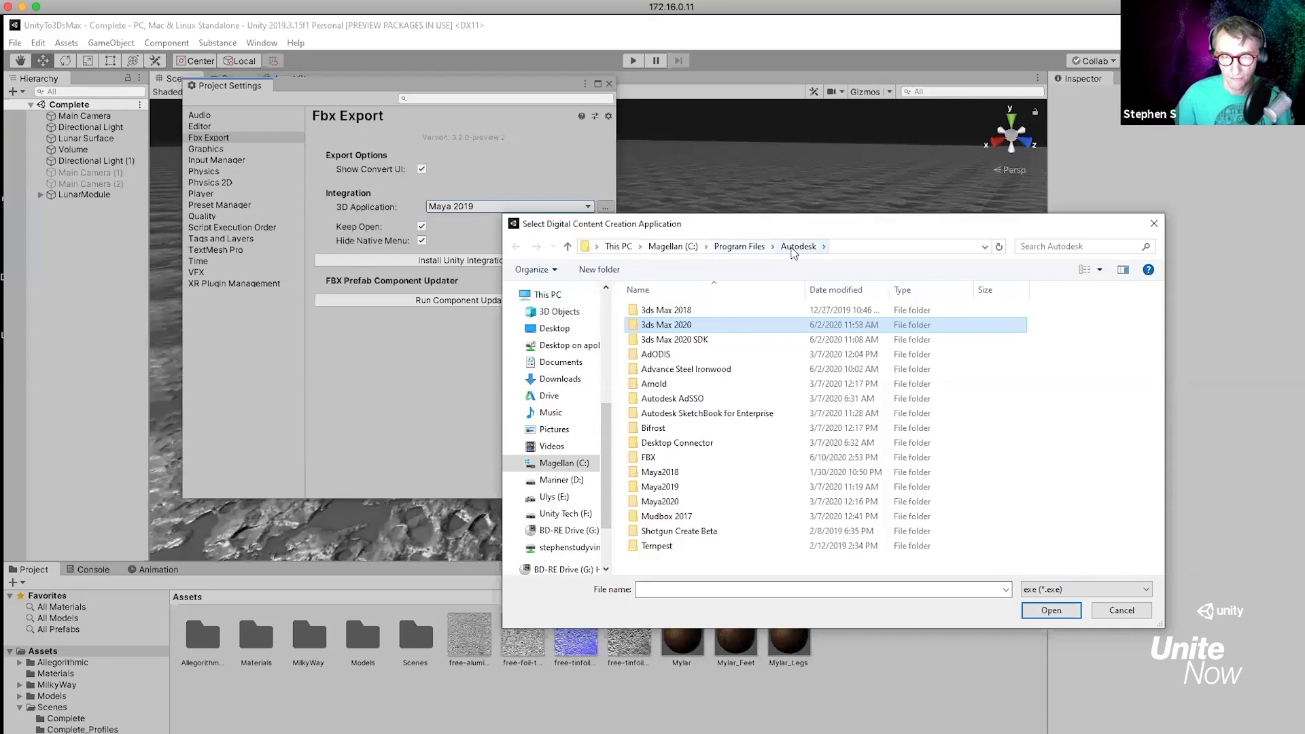
pyautogui.click(746, 248)
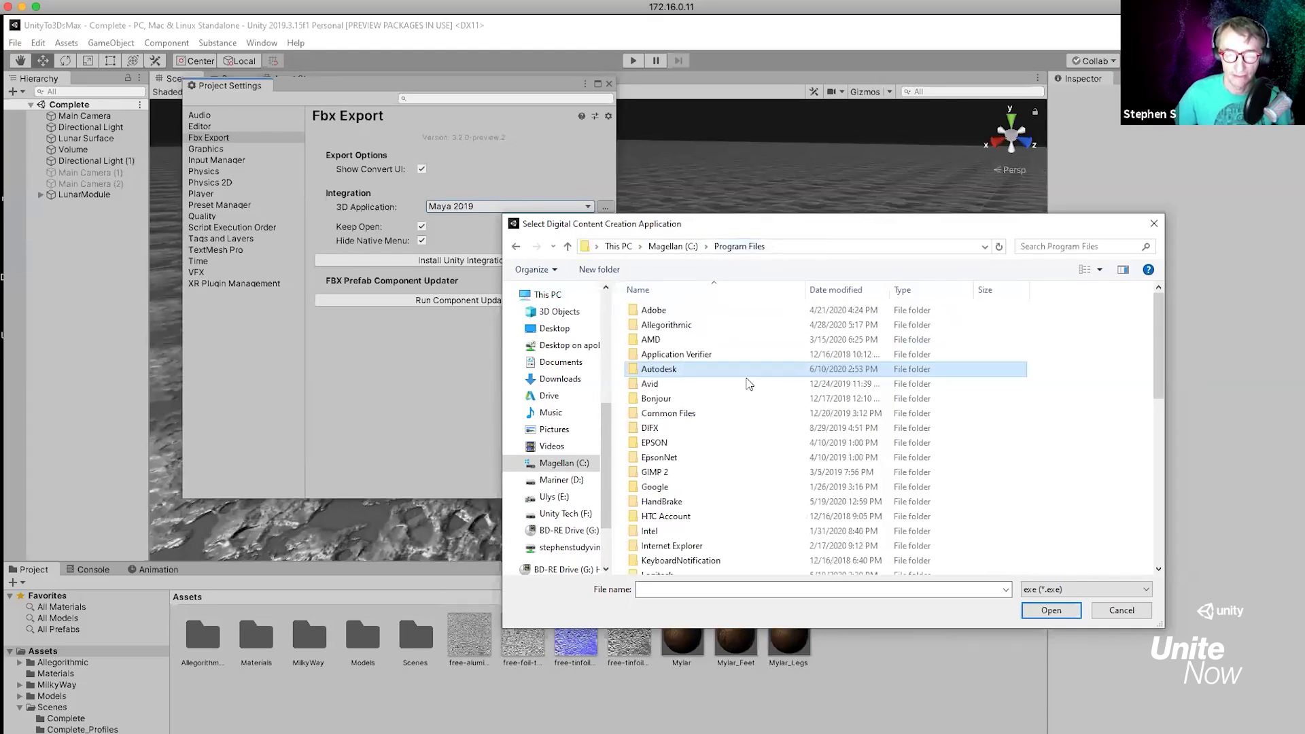
pyautogui.doubleClick(673, 369)
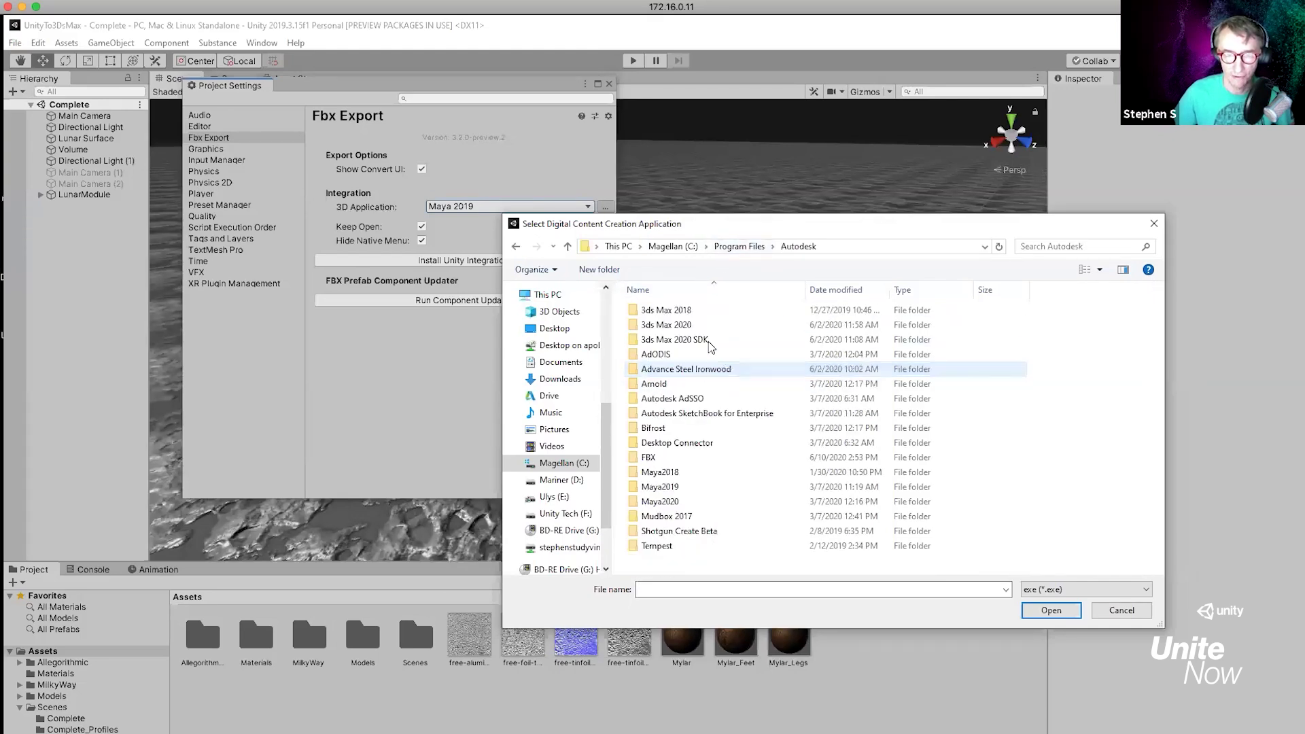
pyautogui.click(676, 314)
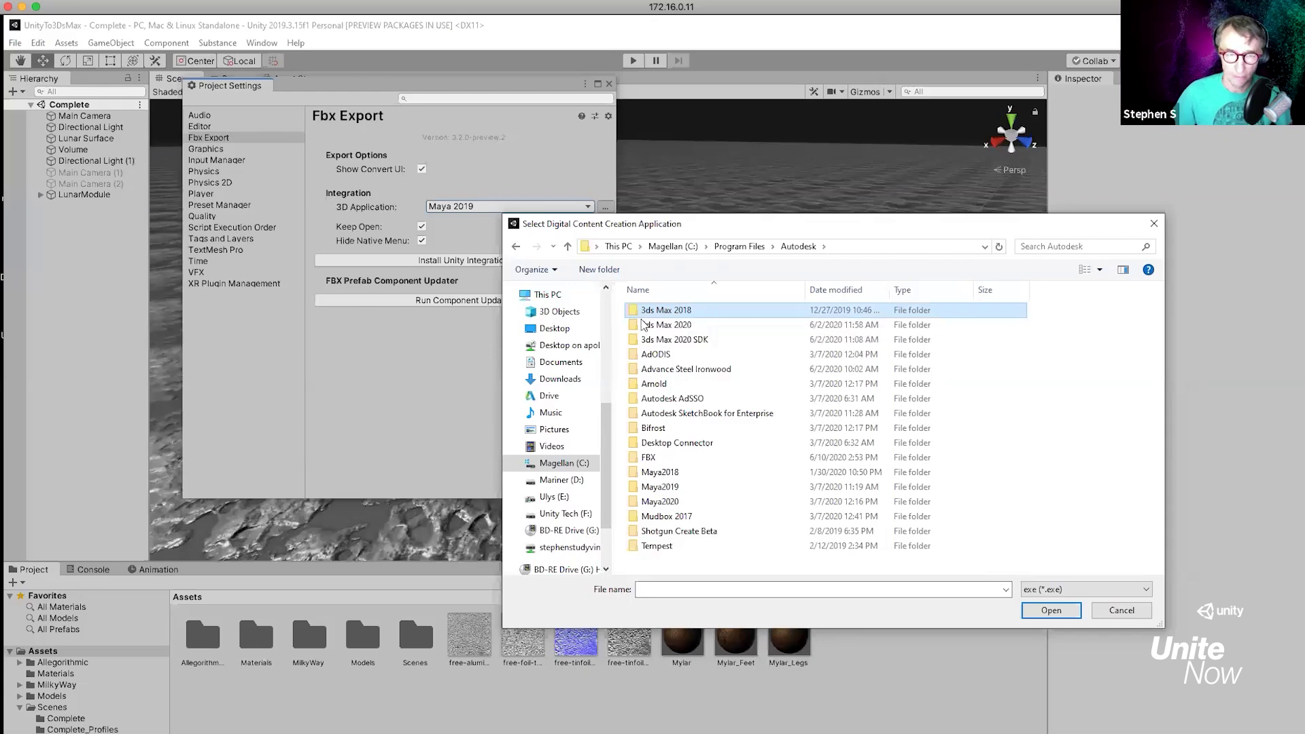
pyautogui.doubleClick(681, 325)
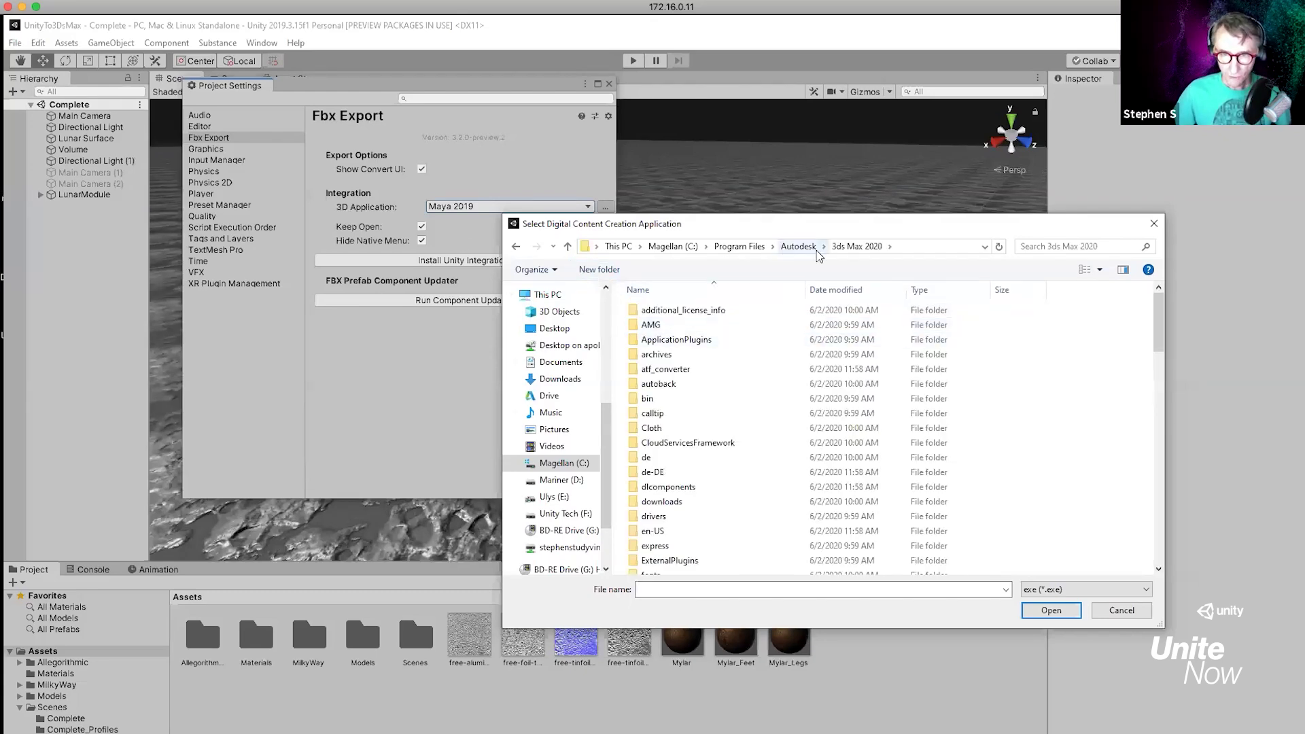
pyautogui.moveTo(1160, 329); pyautogui.dragTo(1007, 516)
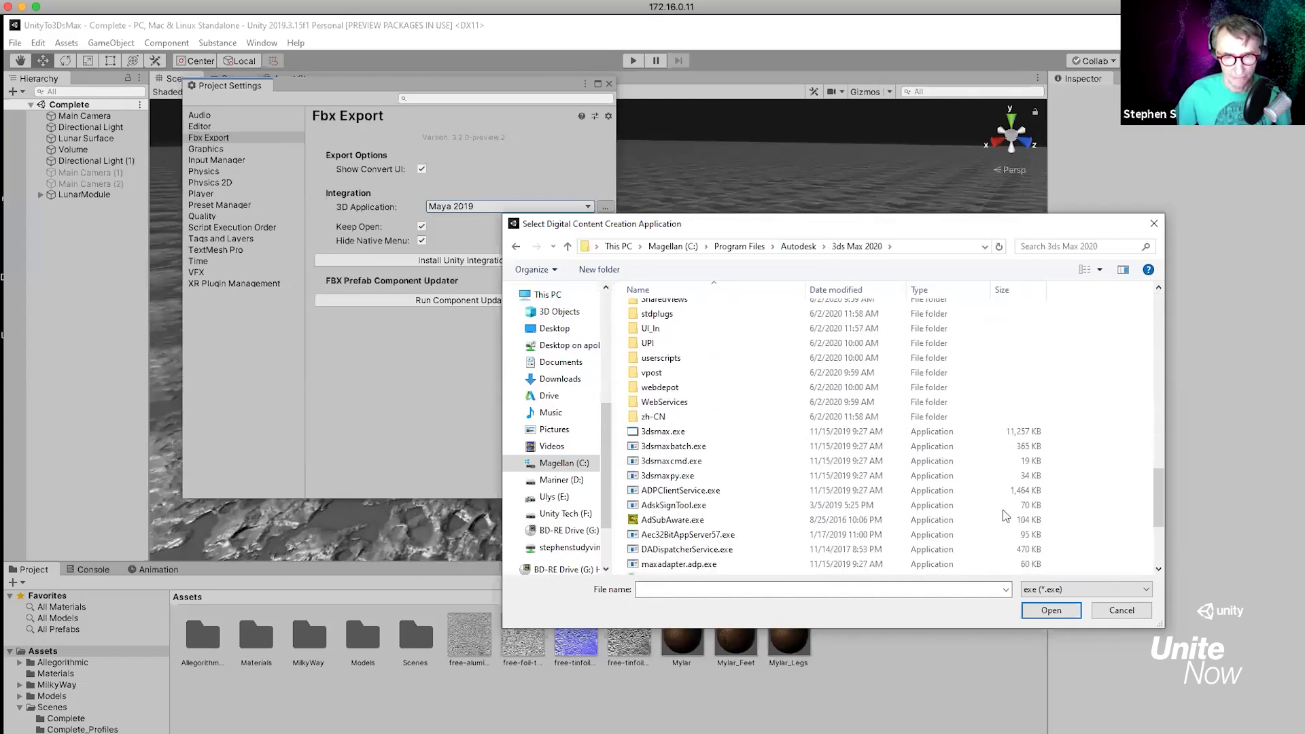
pyautogui.click(698, 435)
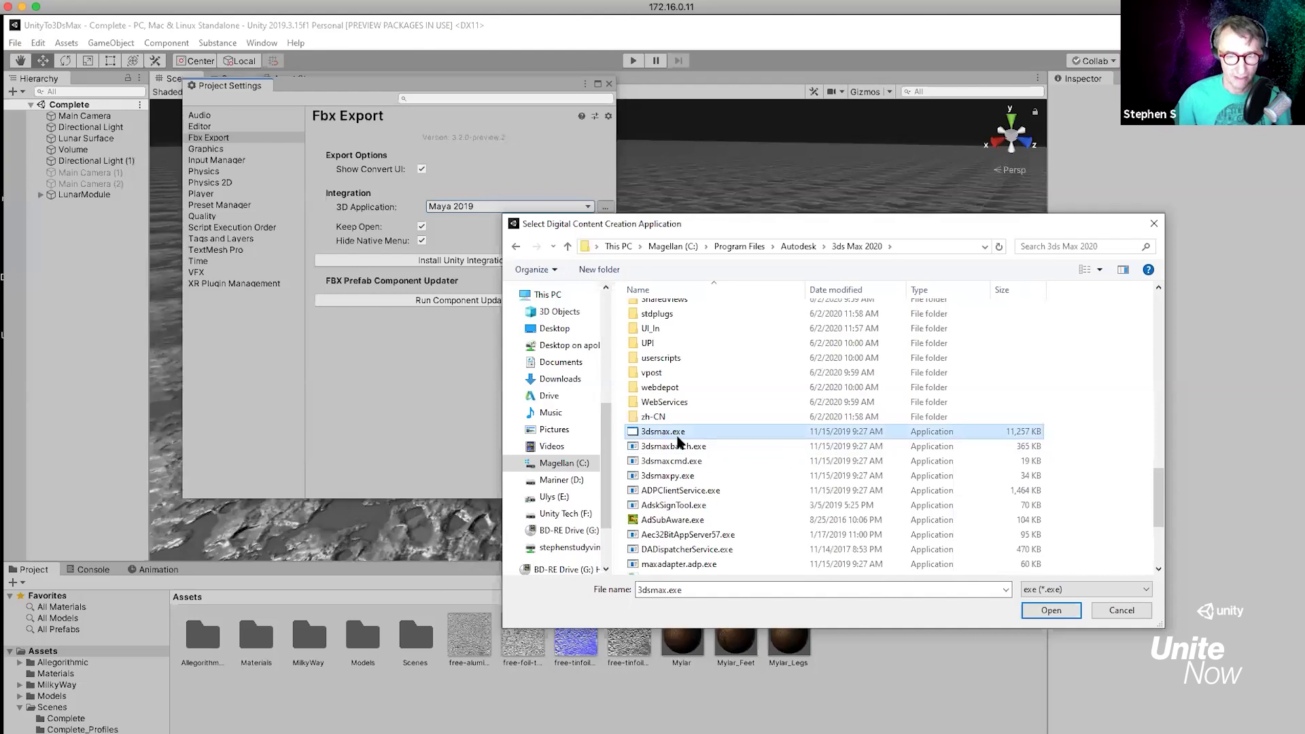
pyautogui.click(1051, 611)
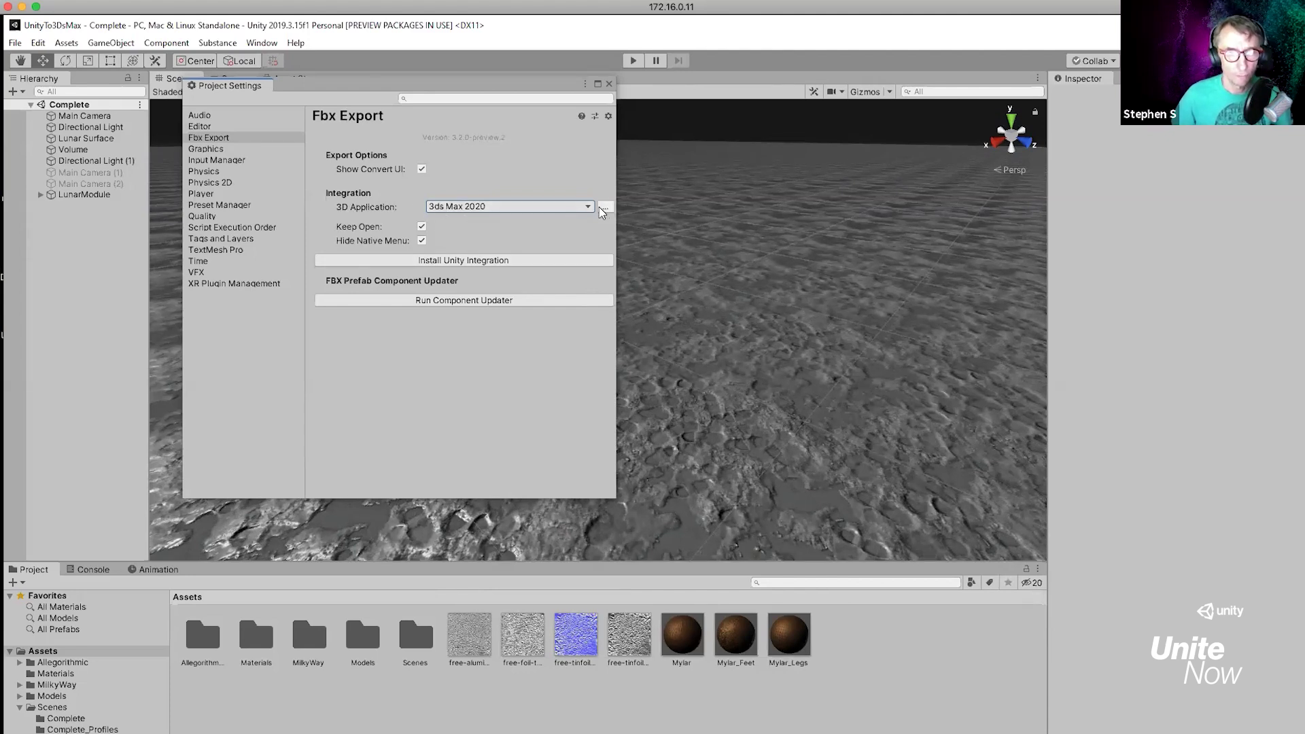
pyautogui.click(466, 207)
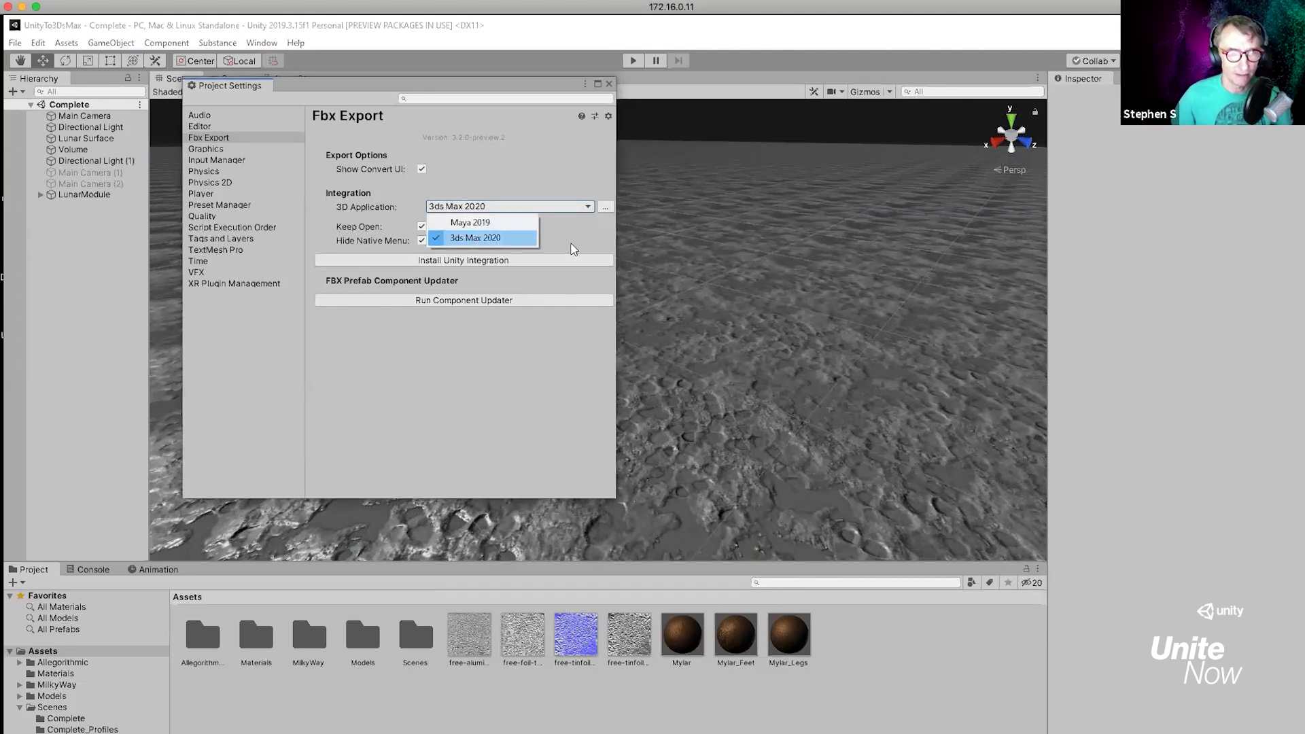
pyautogui.click(503, 240)
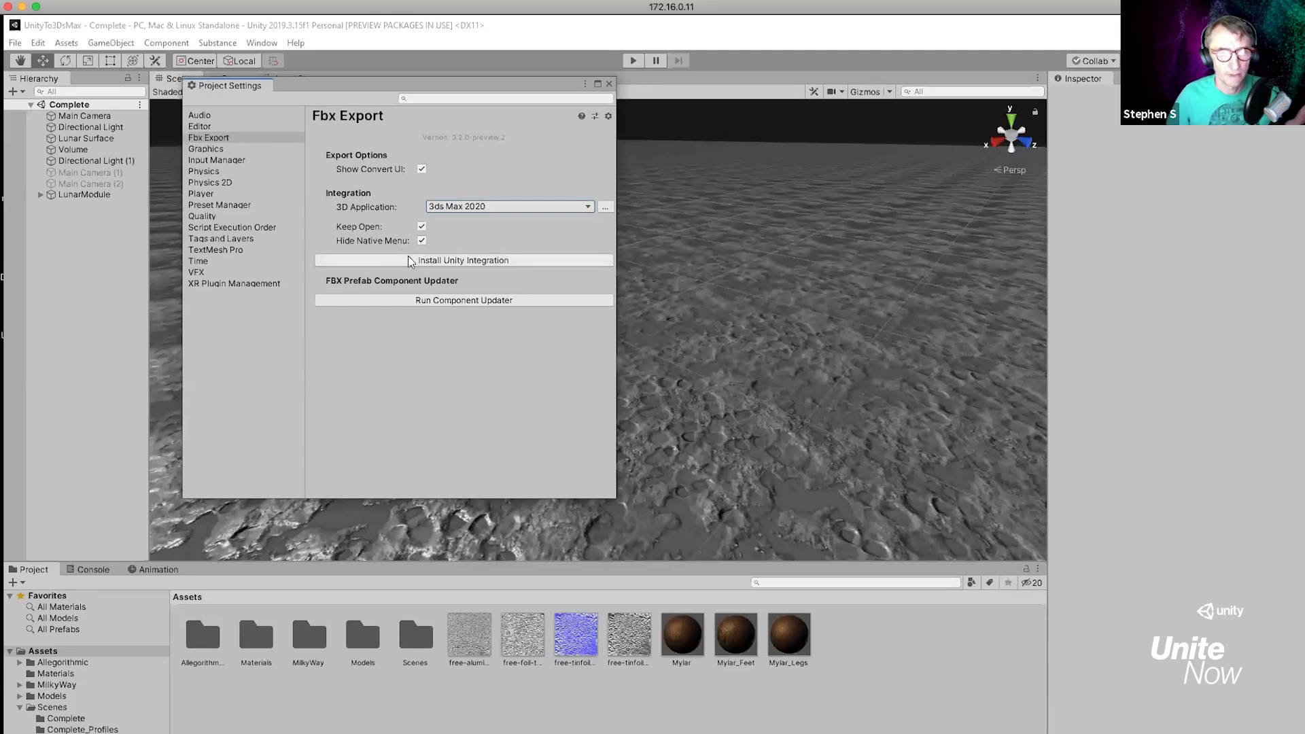
# Install the Unity integration for 3ds Max 2020, saving it in the UnityTo3DsMax project folder, and accept the installation notice
pyautogui.click(469, 264)
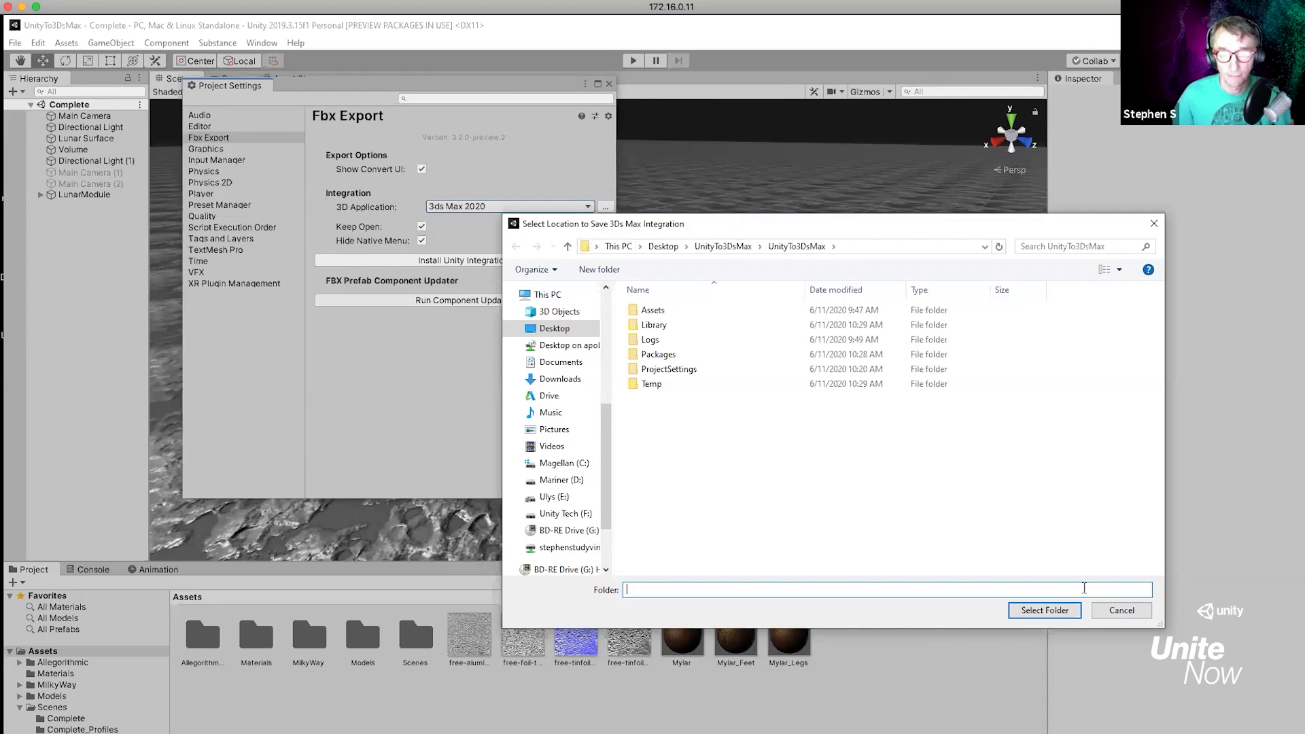
pyautogui.click(1045, 611)
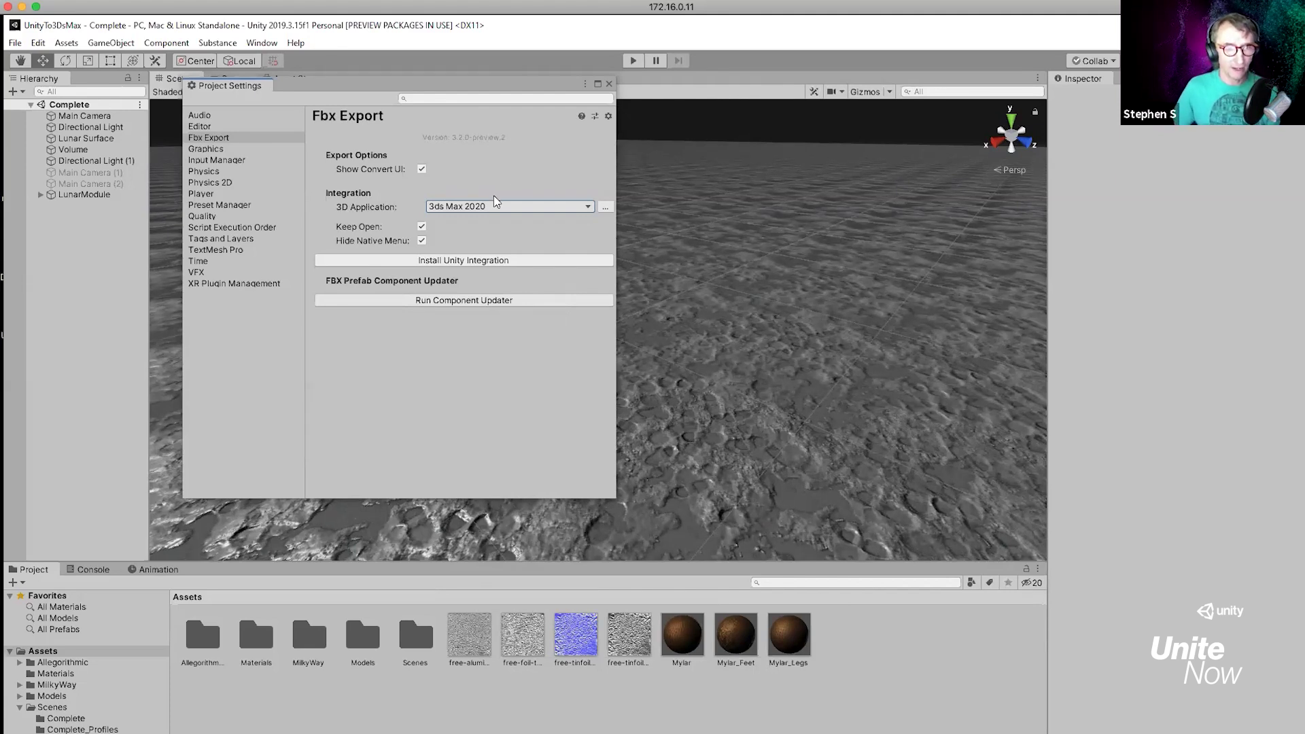
pyautogui.click(474, 262)
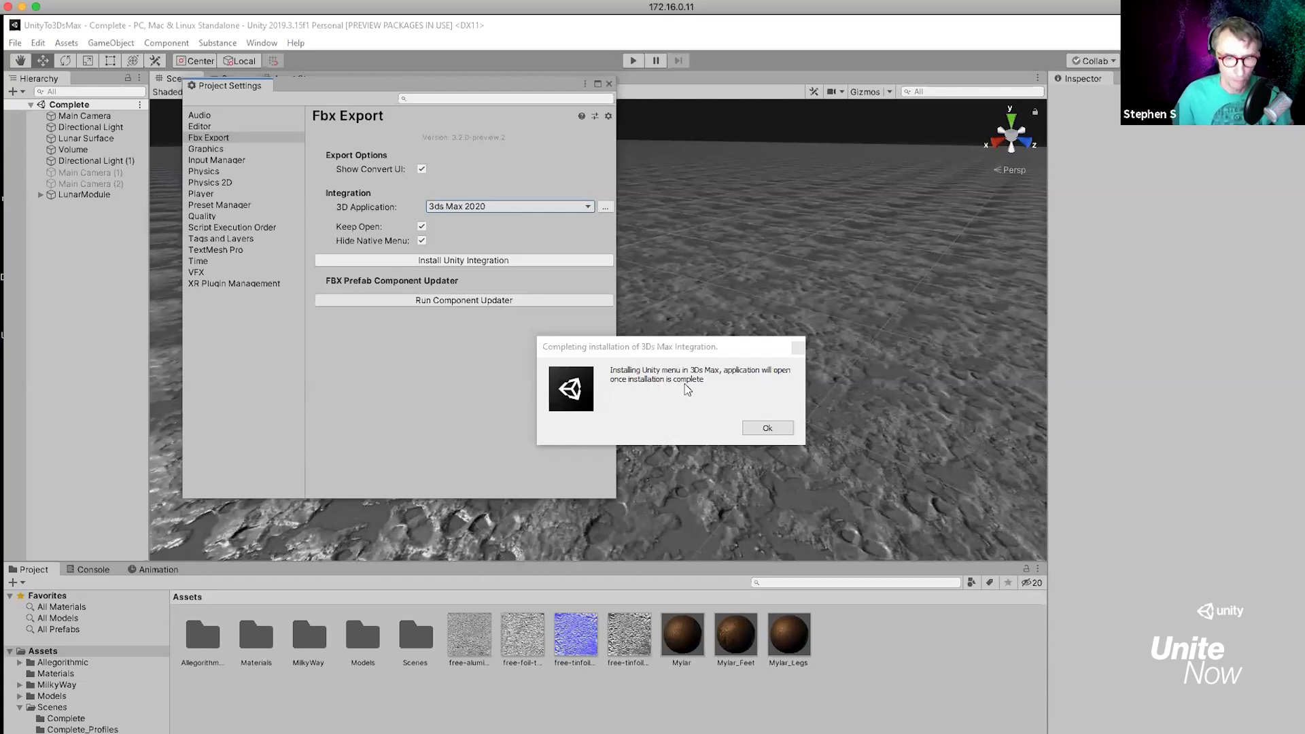
pyautogui.click(765, 428)
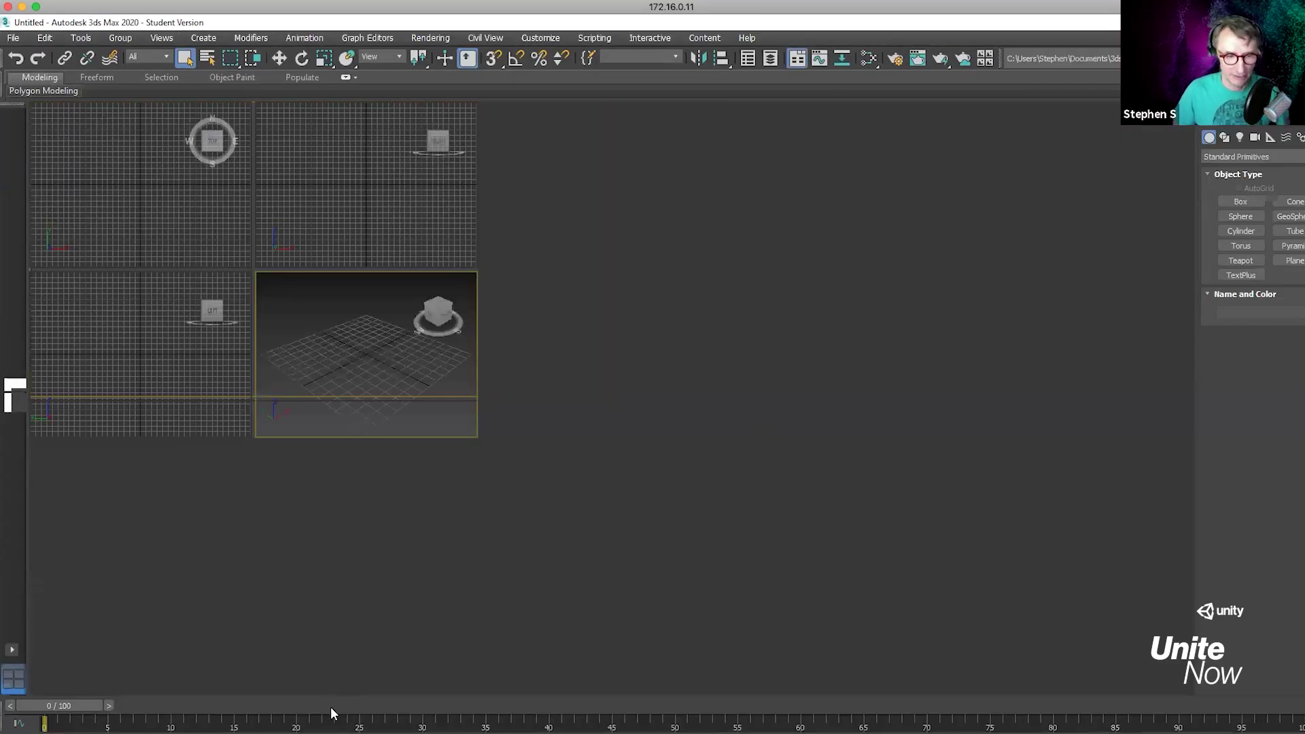
# Dismiss the 3ds Max welcome screen, then return to Unity and close the installation notice and the project settings
pyautogui.moveTo(245, 733)
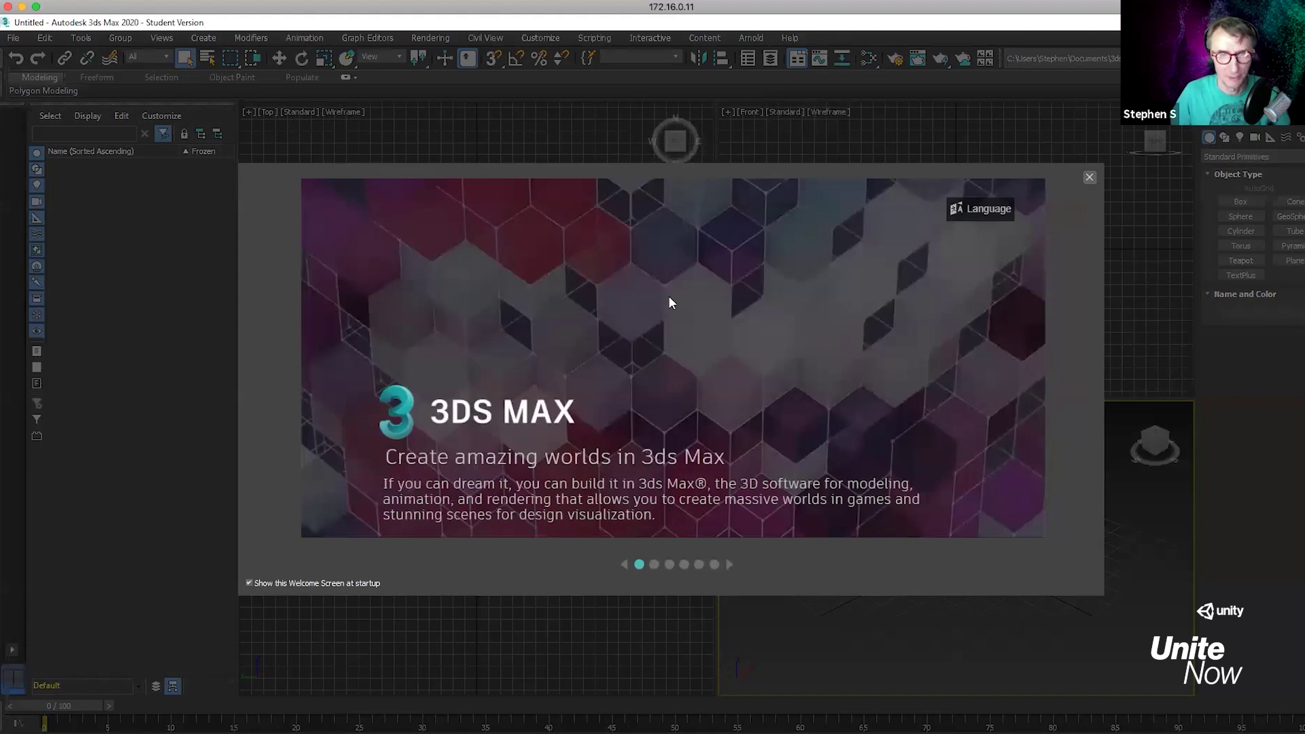
pyautogui.click(1089, 178)
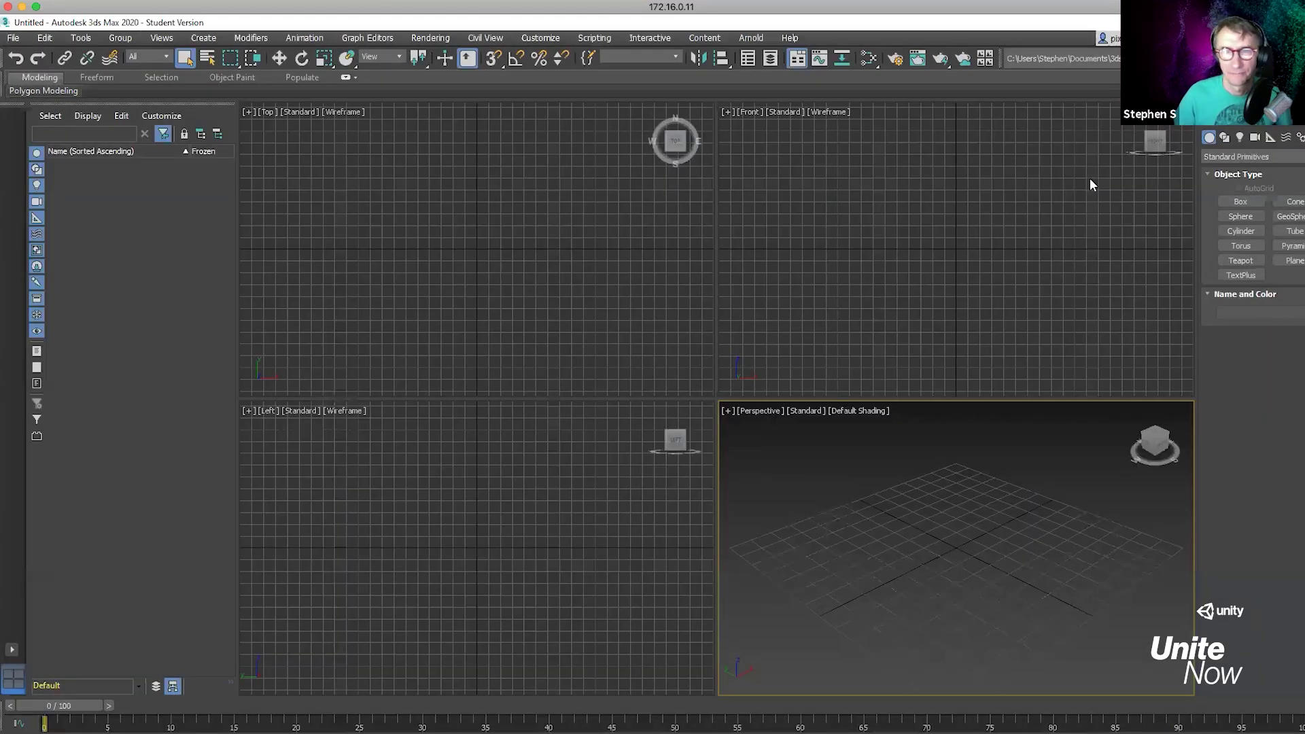
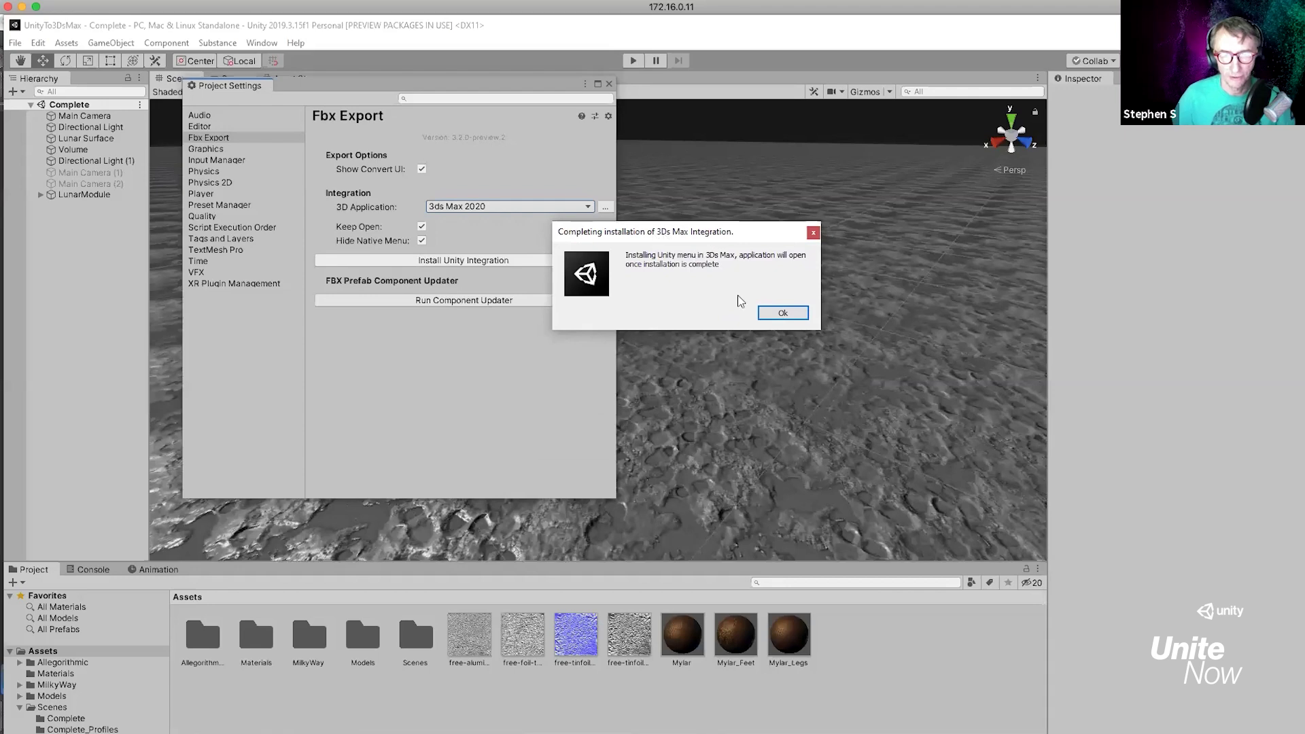
pyautogui.click(782, 312)
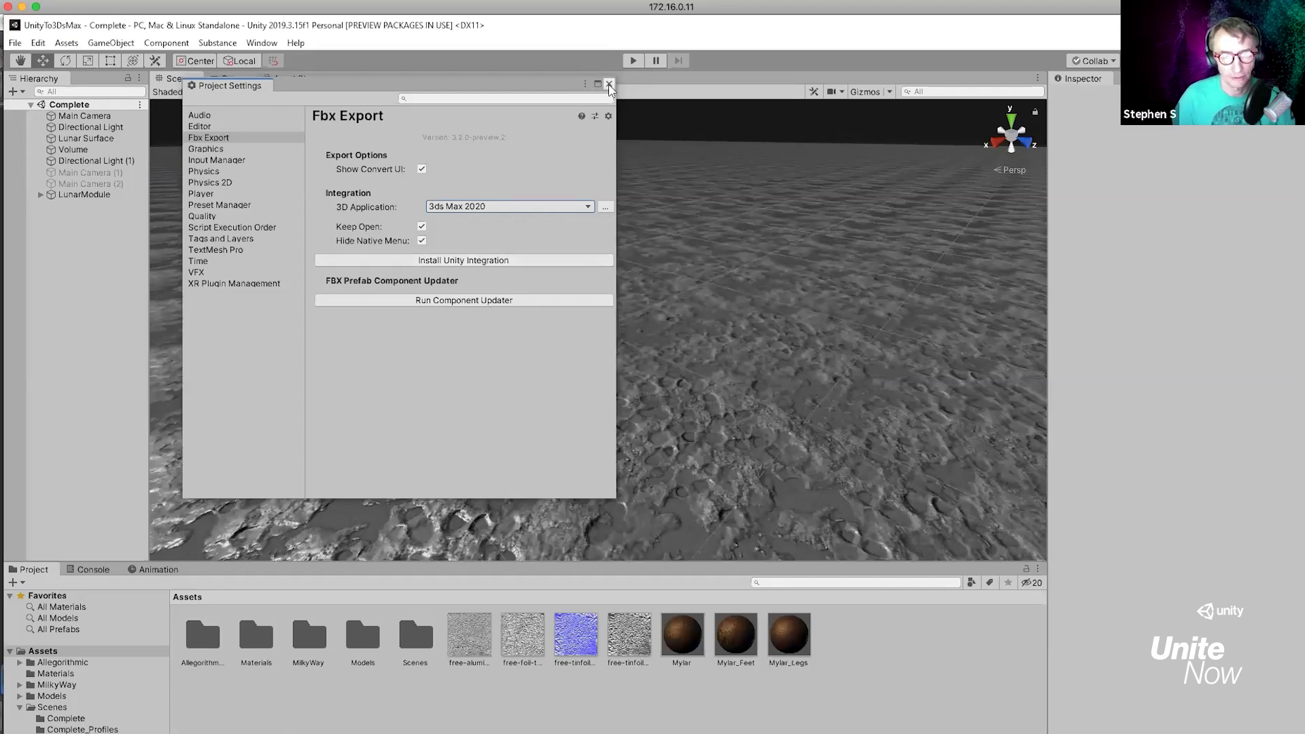
pyautogui.click(607, 83)
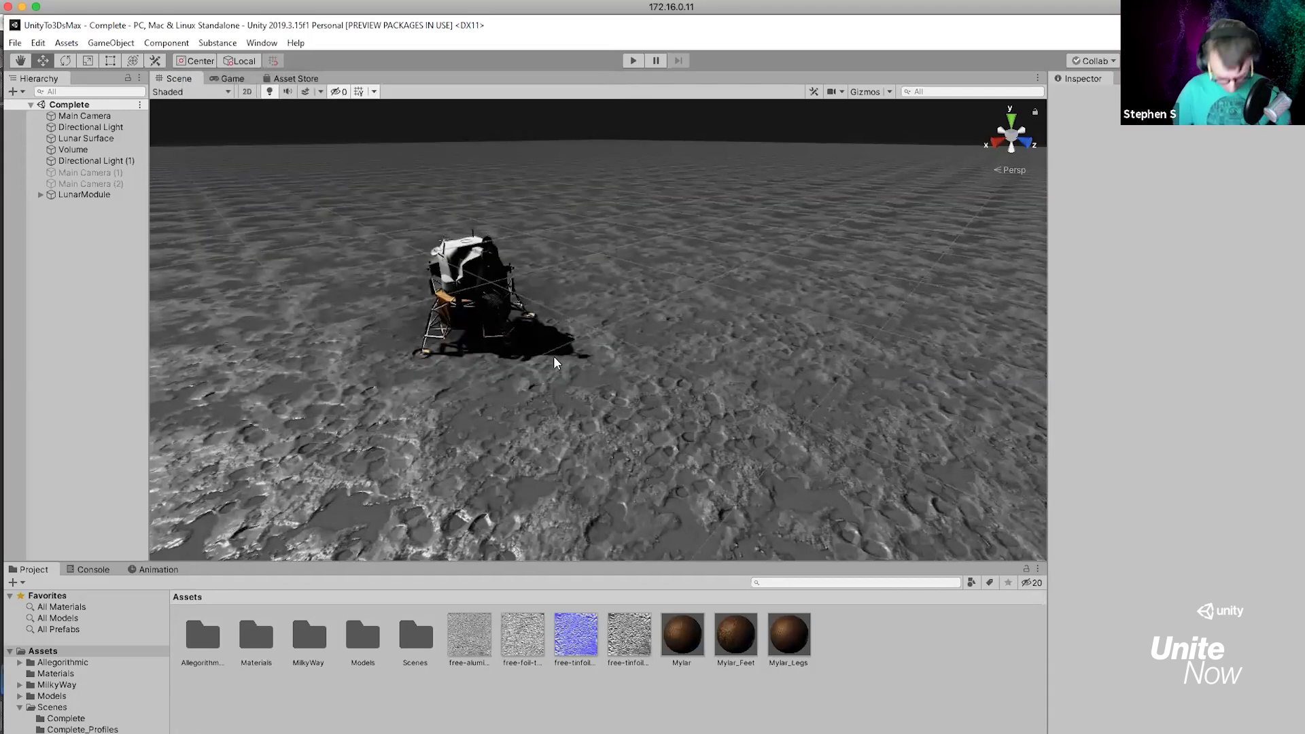
# Add a cube to the Complete scene beside the lunar module and raise it to about Y 1.28
pyautogui.keyDown('alt'); pyautogui.moveTo(467, 372); pyautogui.dragTo(587, 347); pyautogui.keyUp('alt')
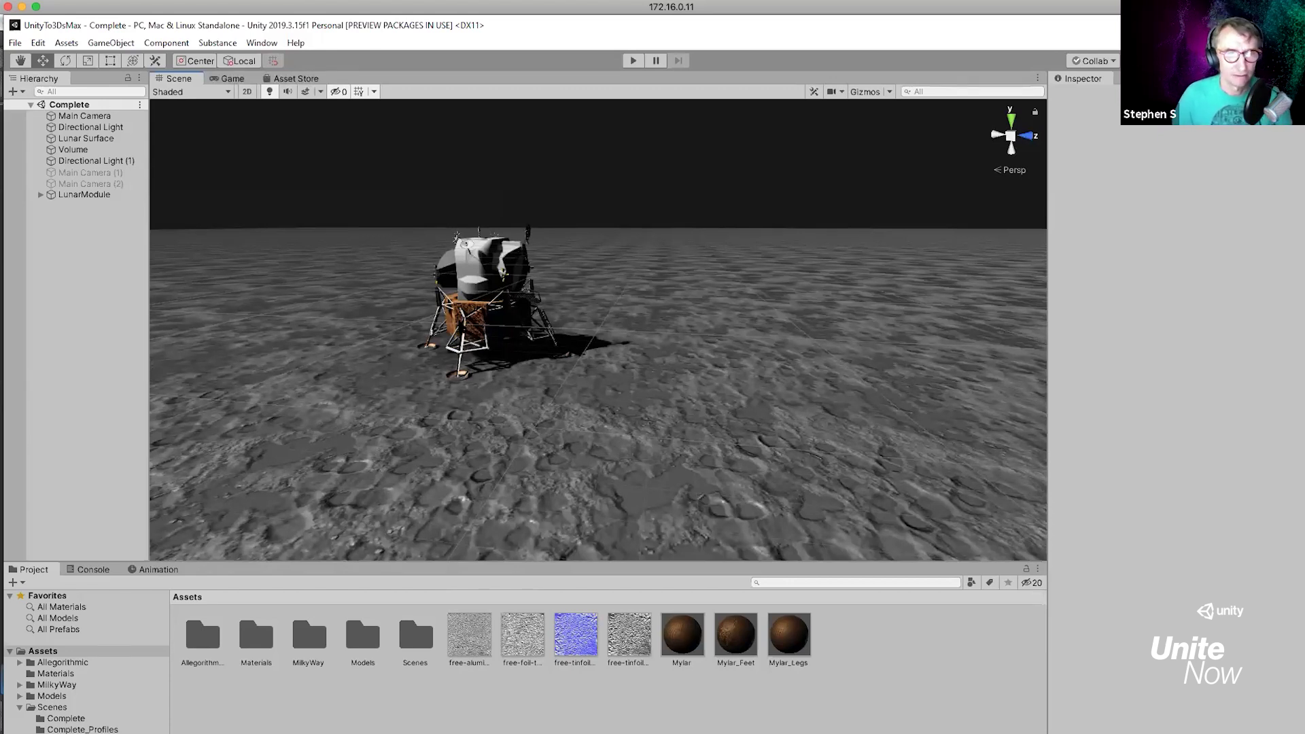
pyautogui.scroll(1, 173, 272)
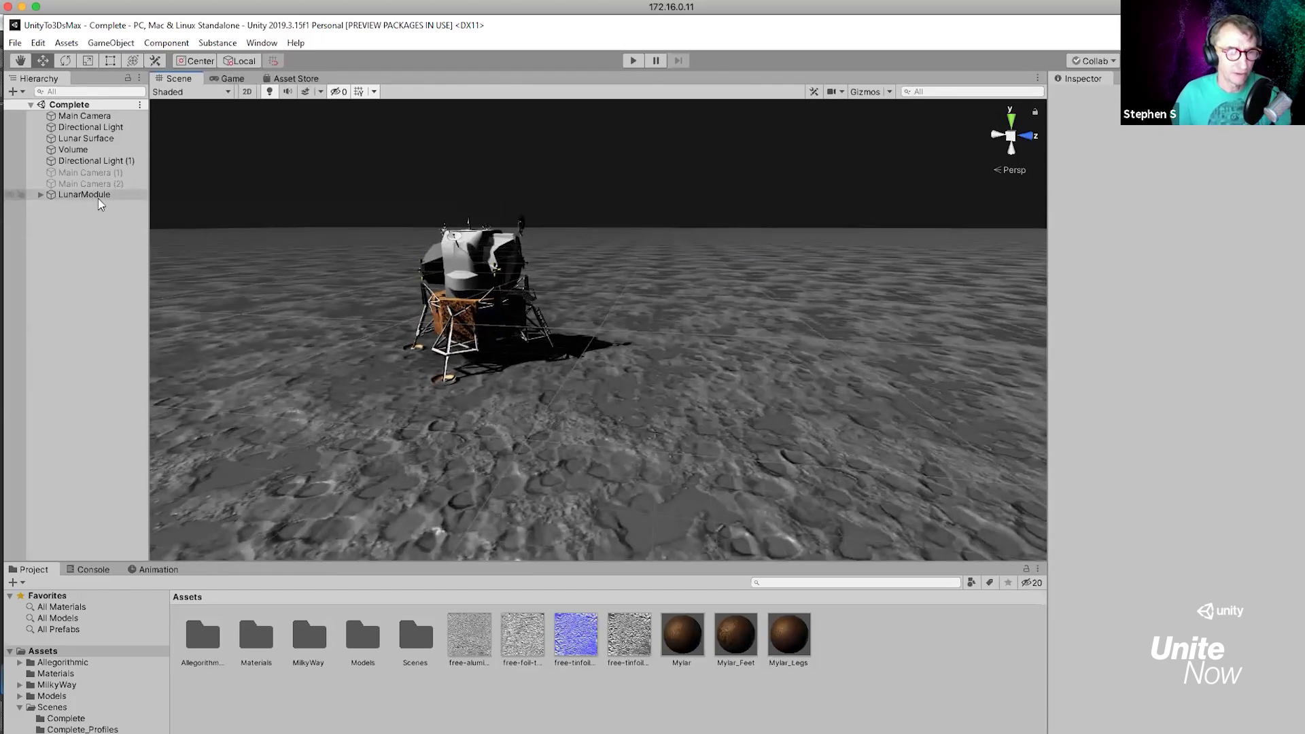
pyautogui.rightClick(76, 243)
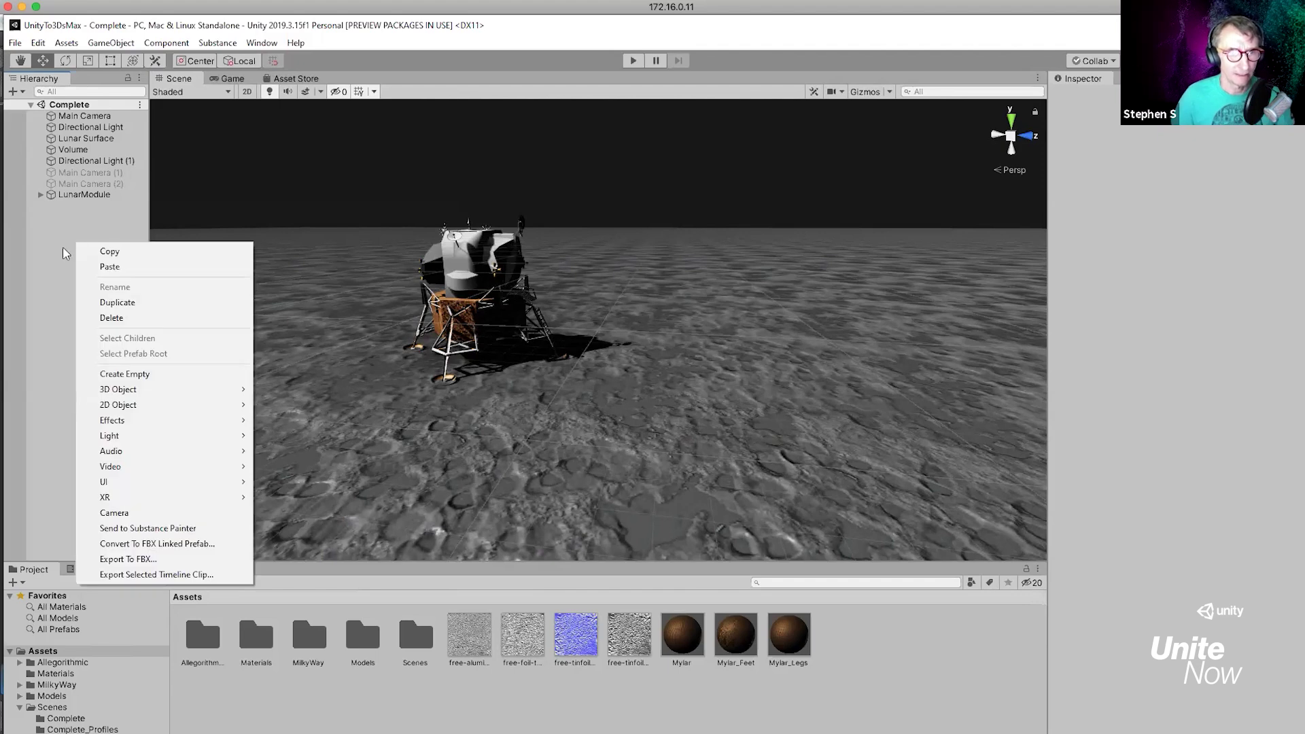
pyautogui.moveTo(126, 389)
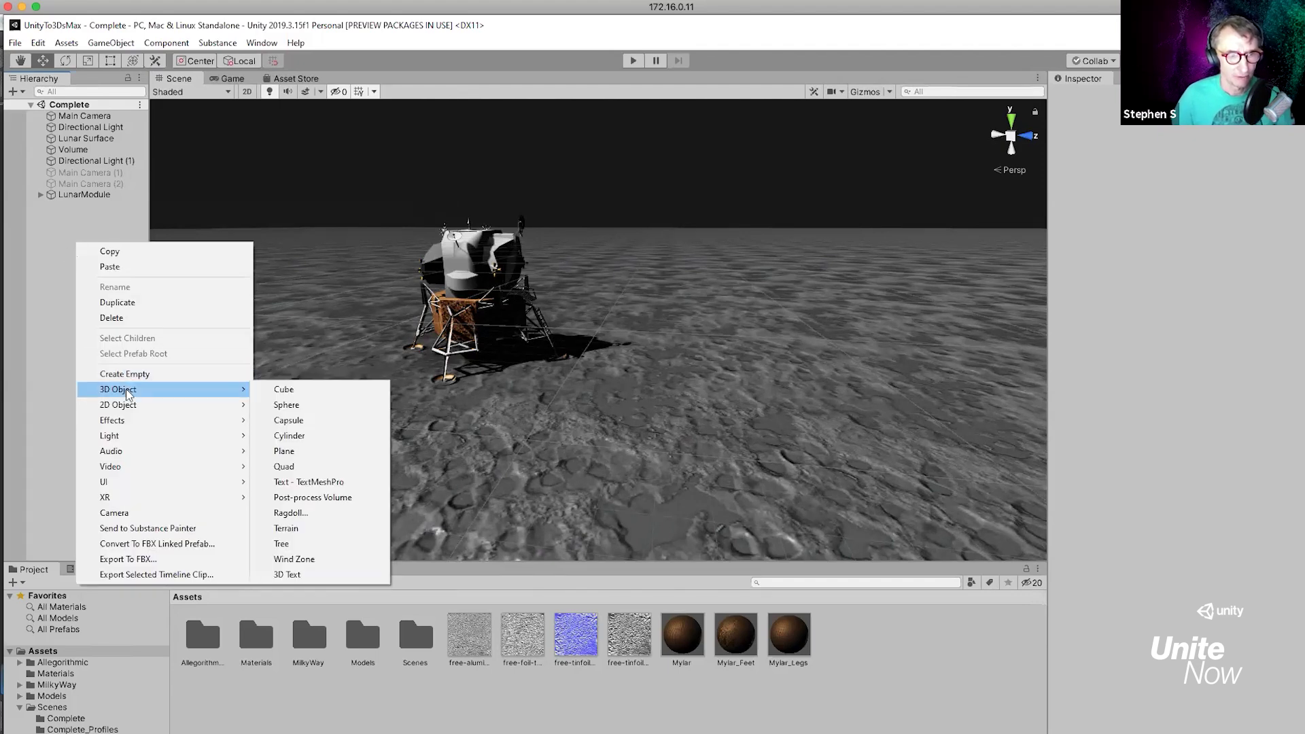
pyautogui.click(331, 390)
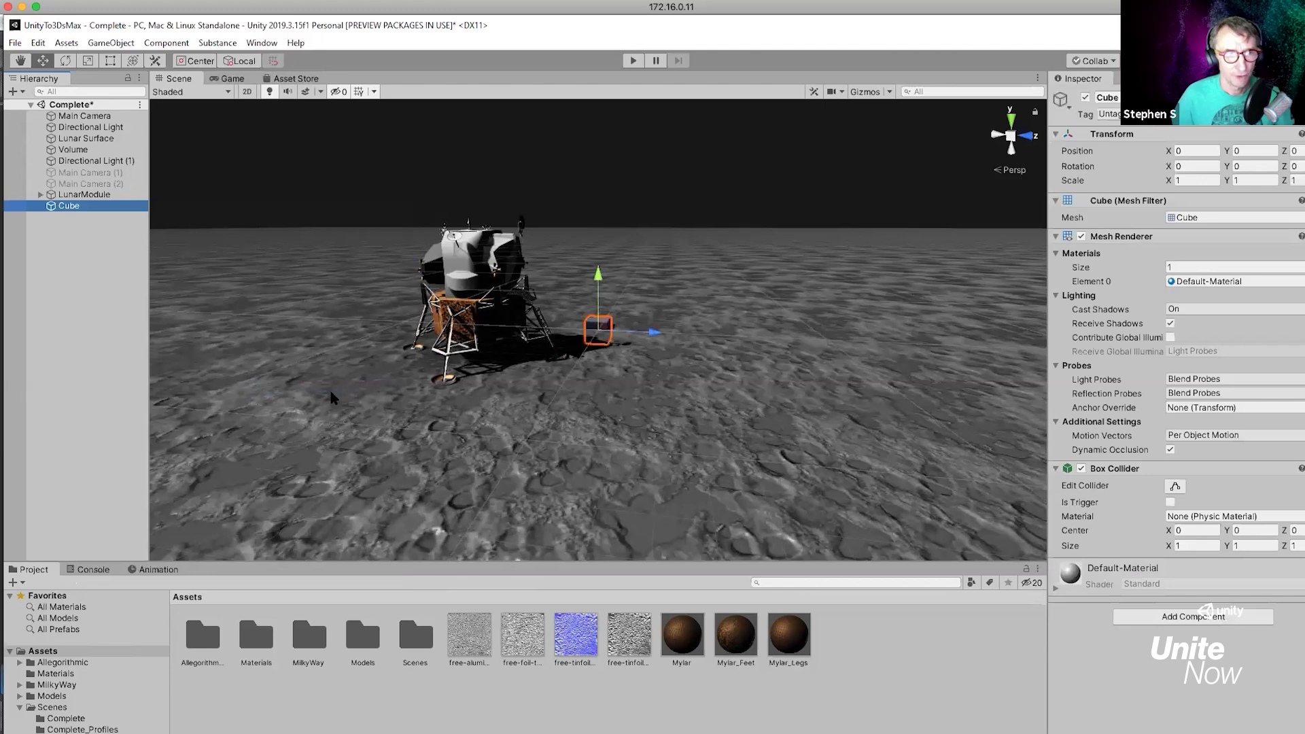
pyautogui.moveTo(598, 282); pyautogui.dragTo(601, 255)
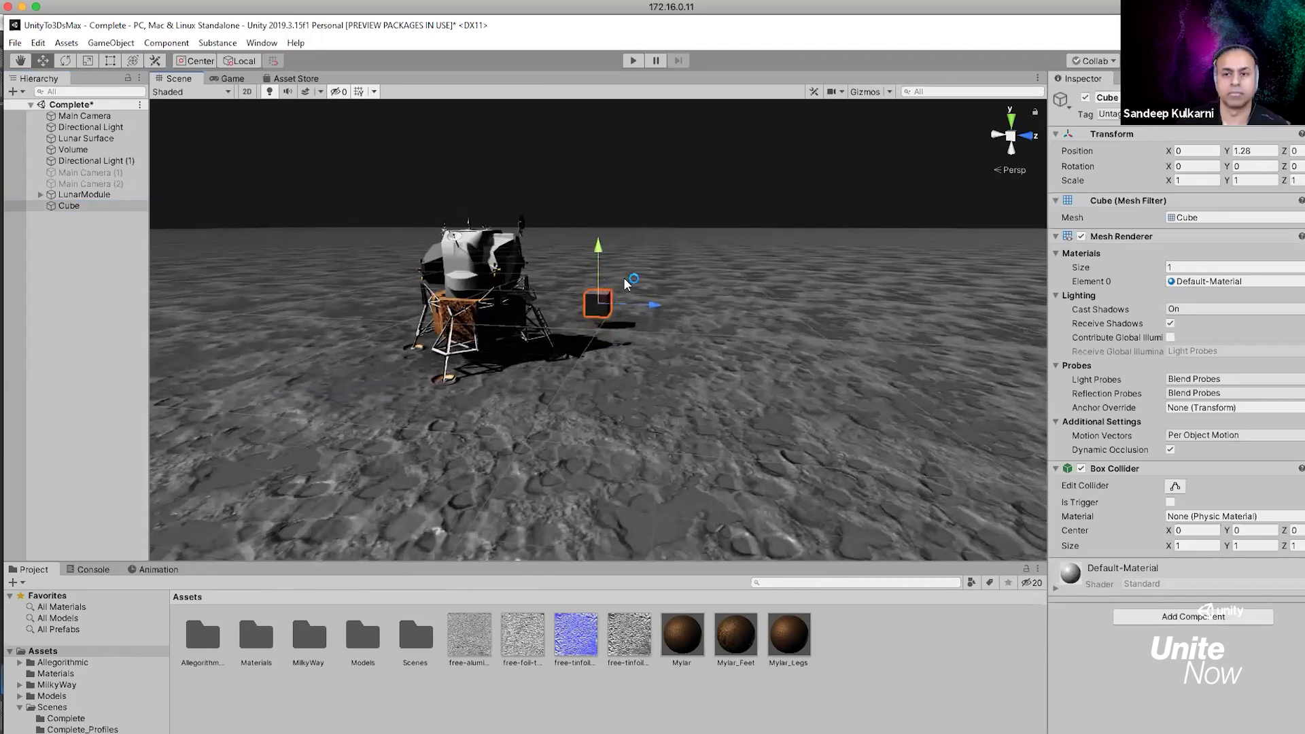
# Start converting the cube to an FBX linked prefab, keeping Cube as the export name and Assets as the export path
pyautogui.press('f')
pyautogui.keyDown('alt'); pyautogui.moveTo(584, 294); pyautogui.dragTo(471, 297); pyautogui.keyUp('alt')
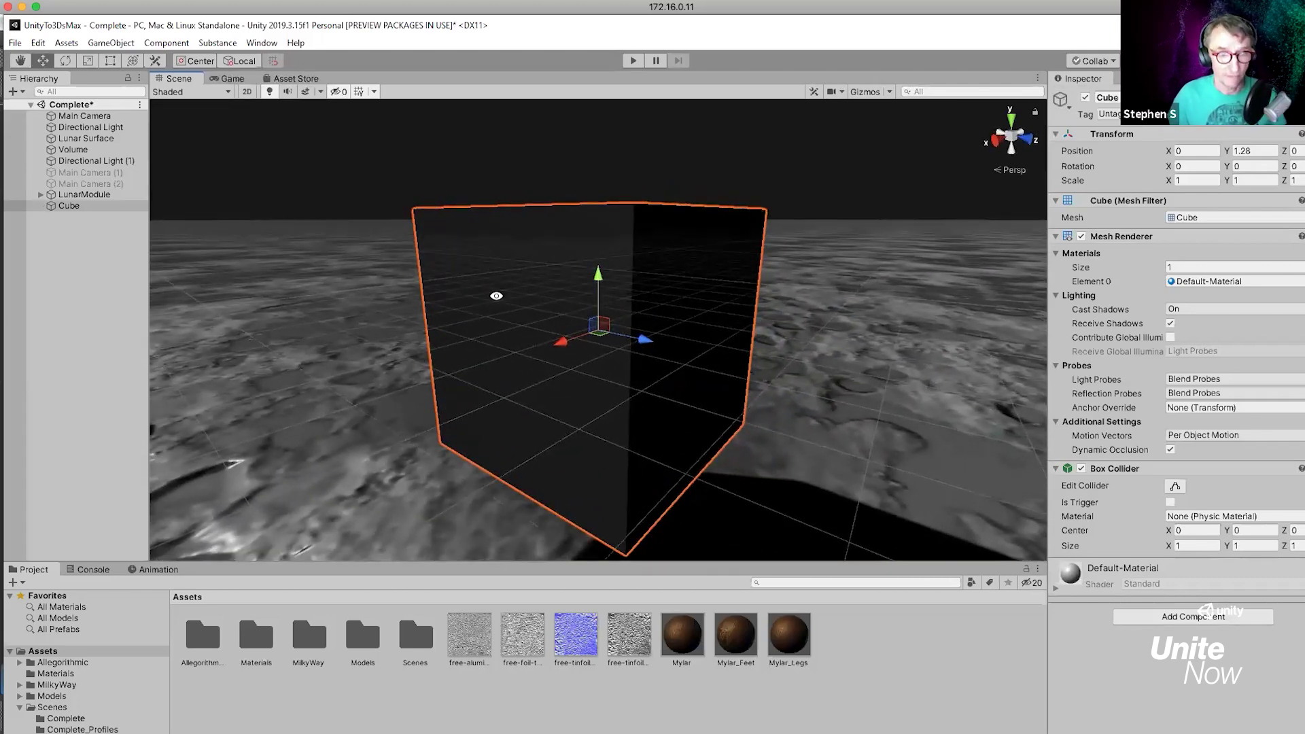
pyautogui.keyDown('alt'); pyautogui.moveTo(578, 342); pyautogui.dragTo(572, 350); pyautogui.keyUp('alt')
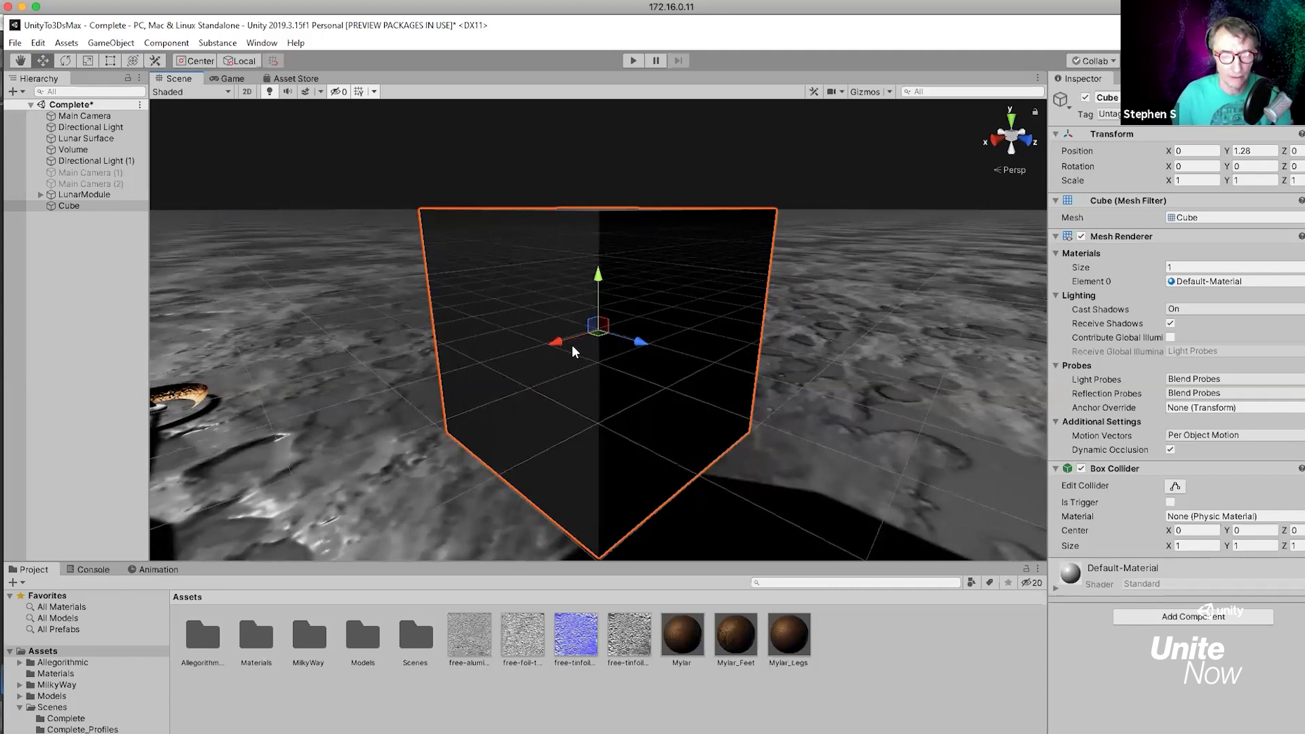
pyautogui.rightClick(83, 208)
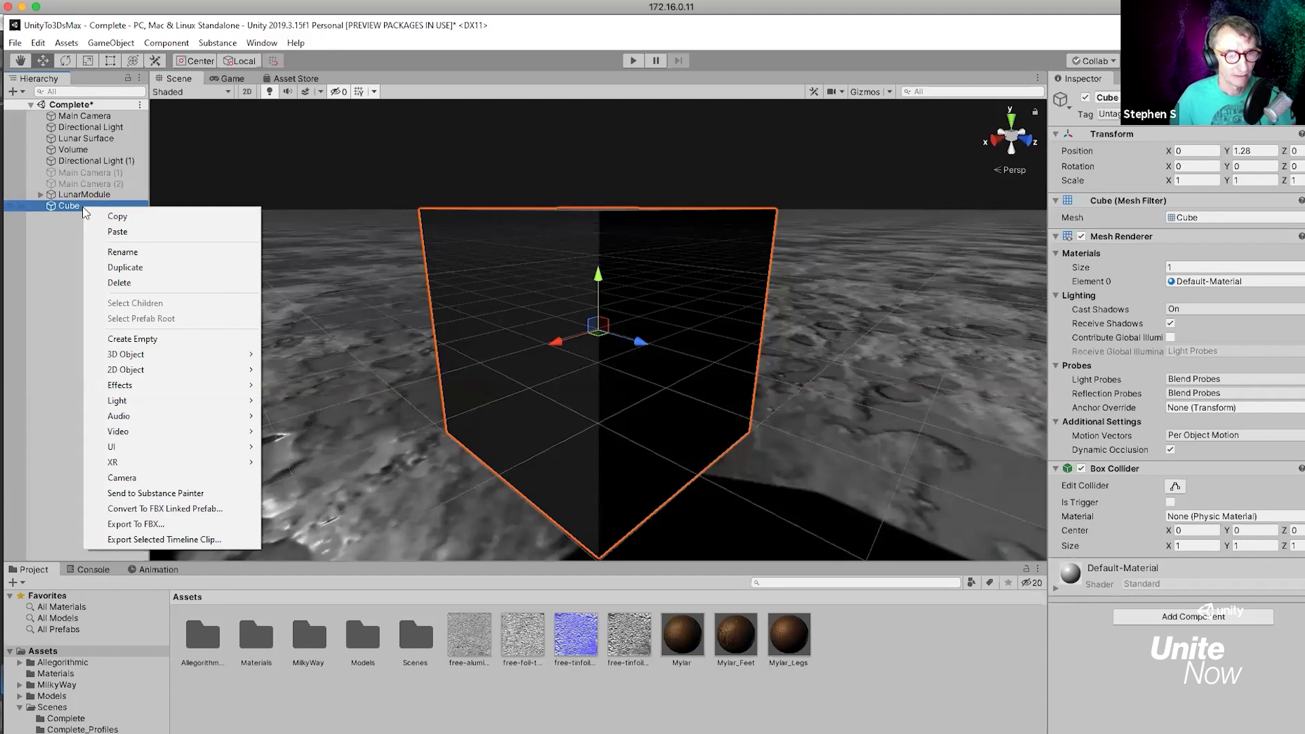
pyautogui.click(140, 511)
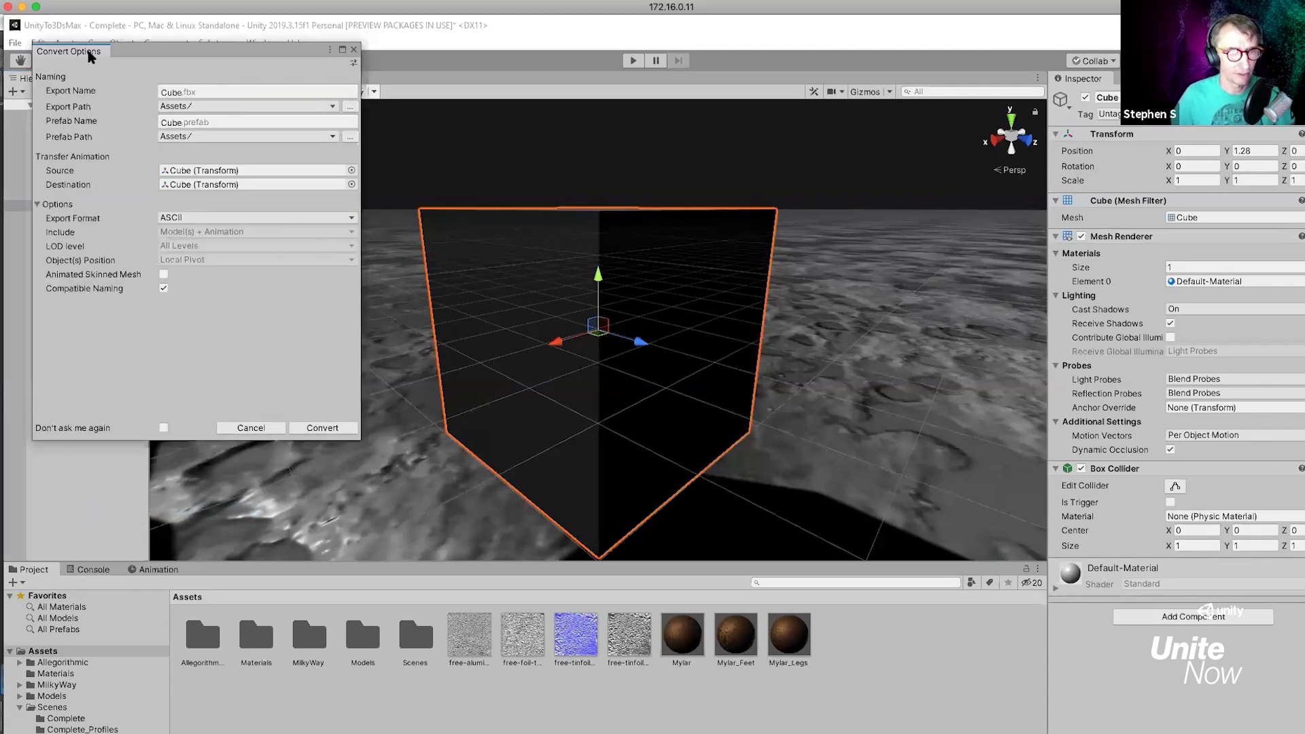
pyautogui.click(183, 92)
pyautogui.moveTo(182, 92); pyautogui.dragTo(152, 96)
pyautogui.click(160, 95)
pyautogui.click(221, 93)
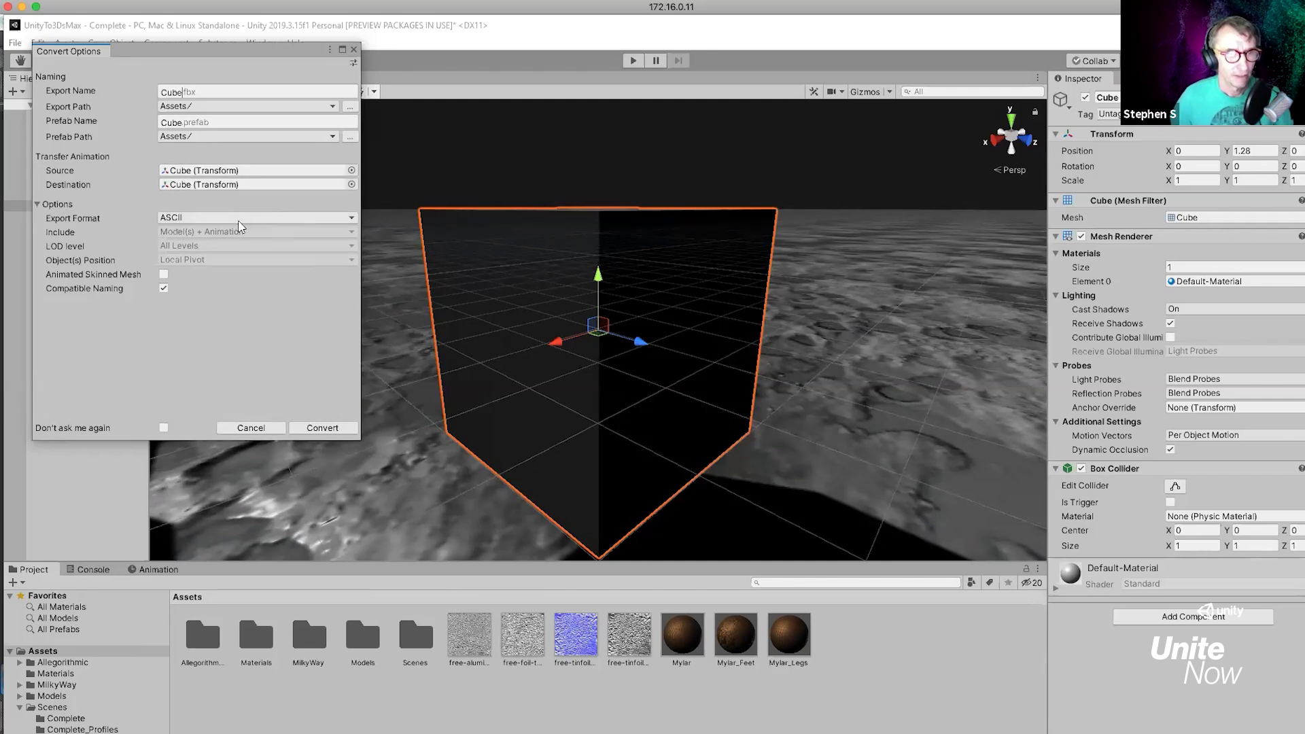
# Try the Binary export format for the cube and return the format to ASCII
pyautogui.click(191, 218)
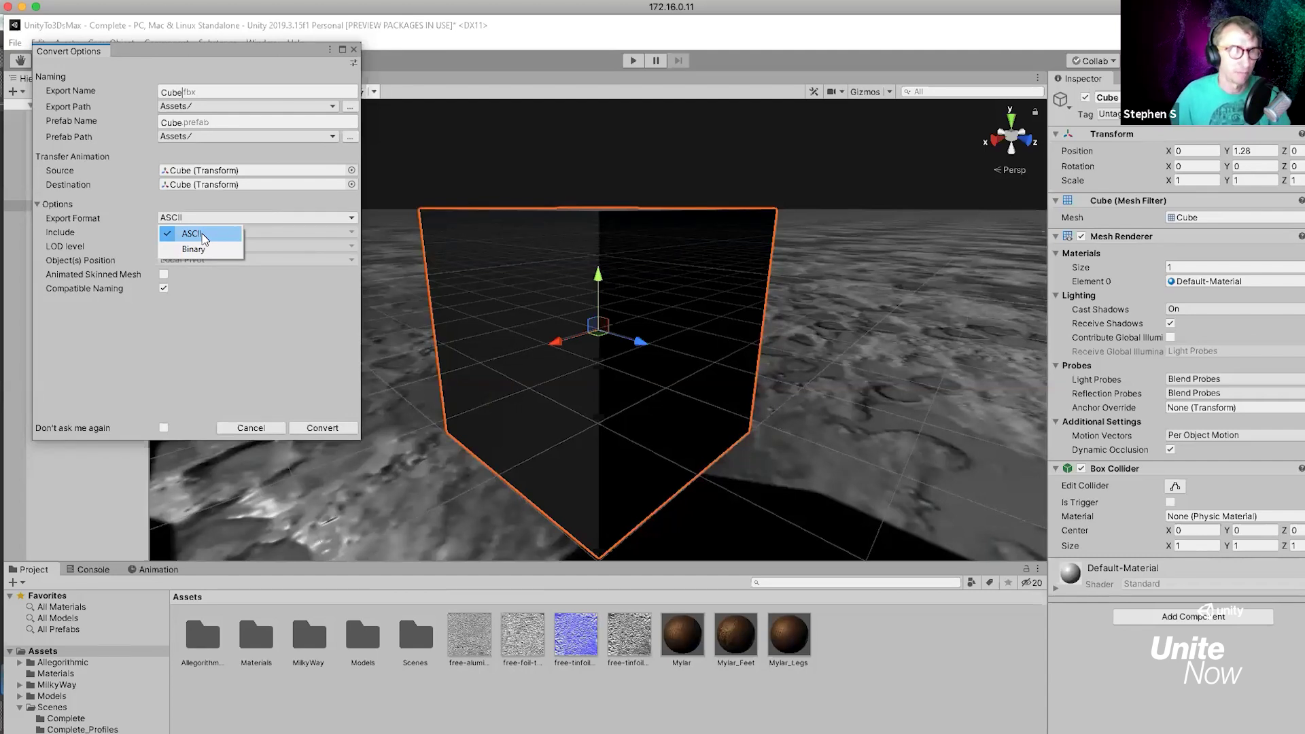
pyautogui.click(194, 249)
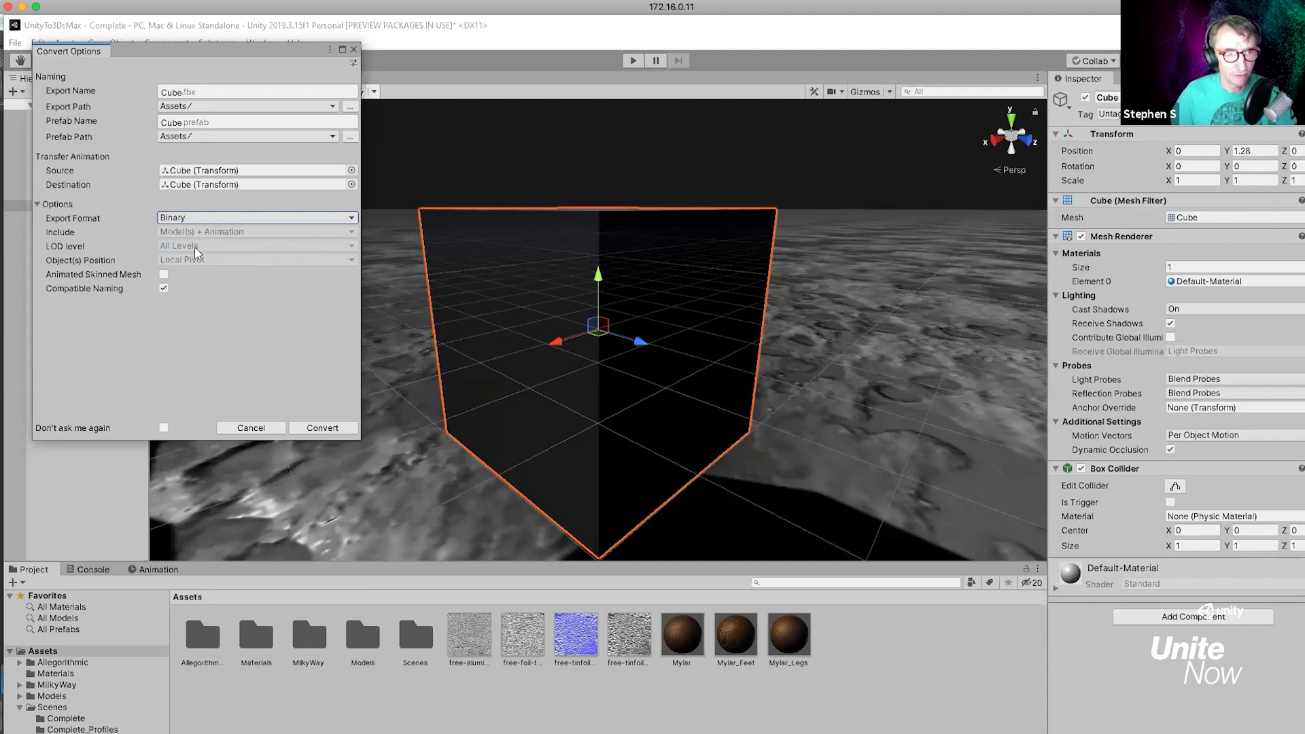
pyautogui.click(193, 218)
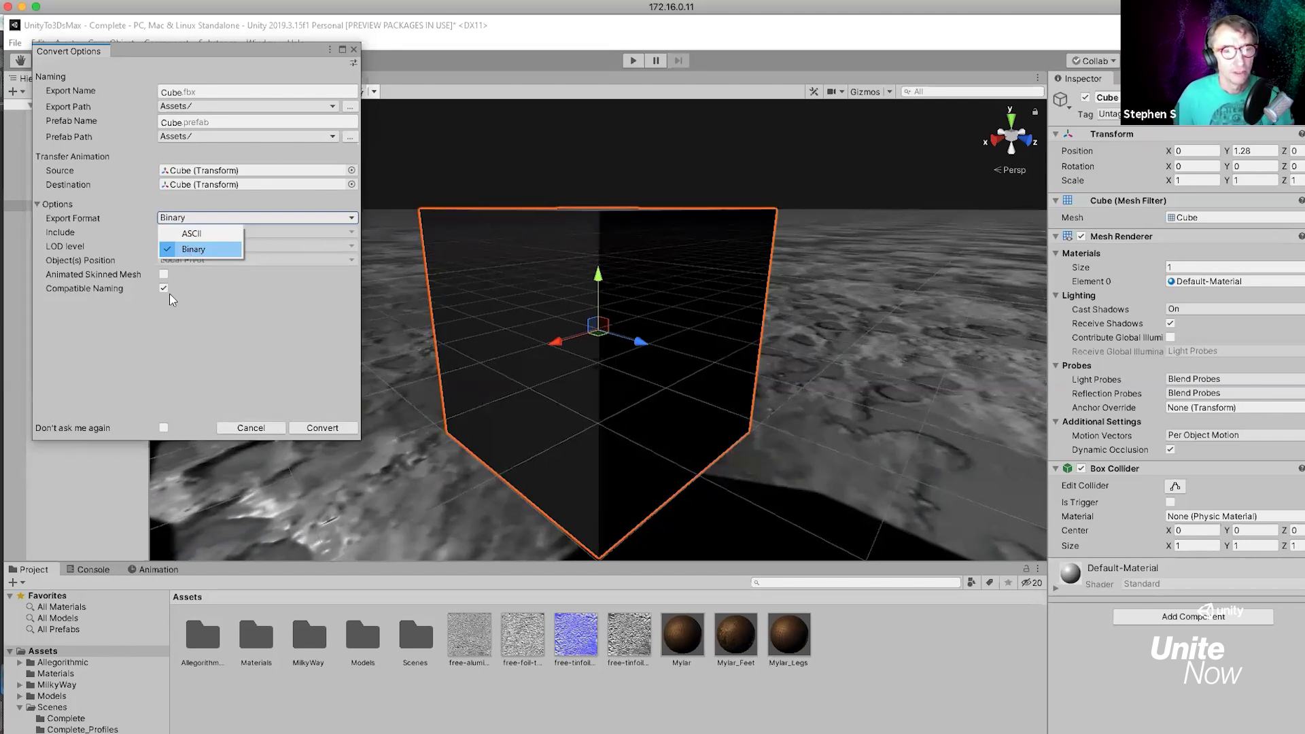
pyautogui.click(190, 233)
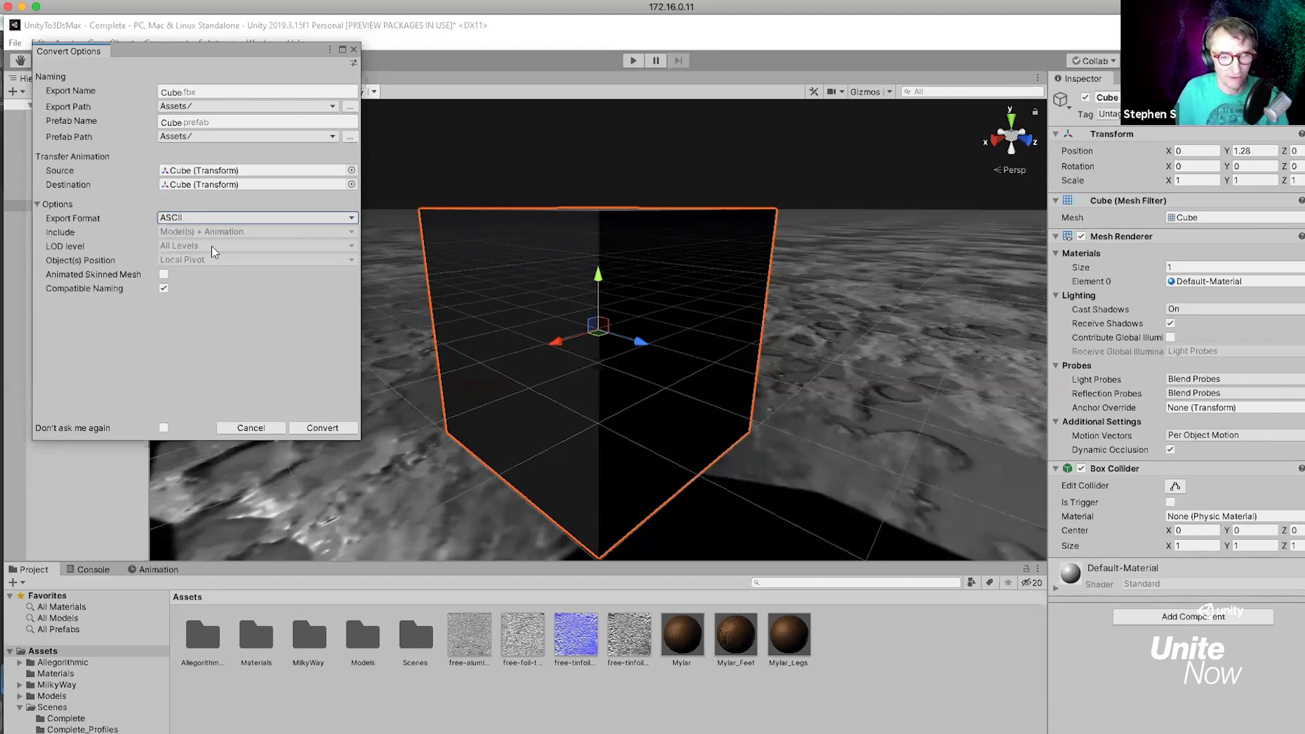
pyautogui.click(190, 219)
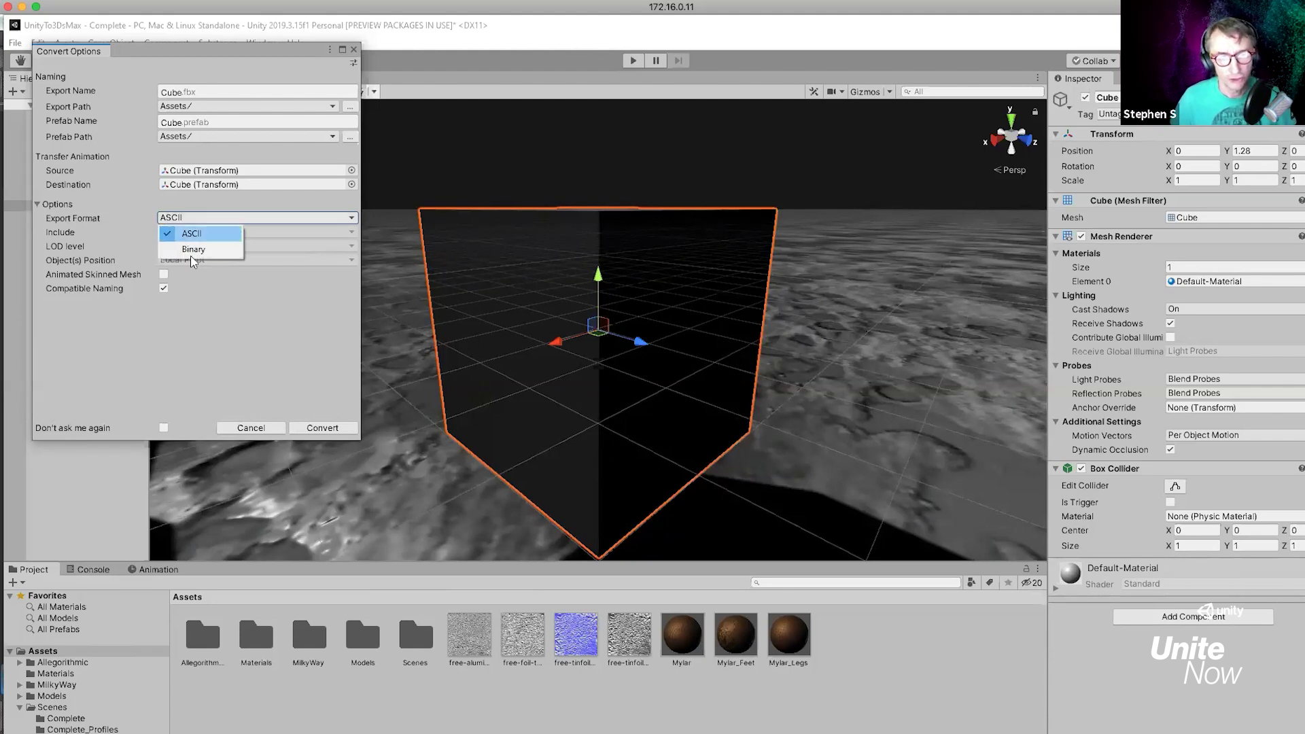
pyautogui.click(191, 299)
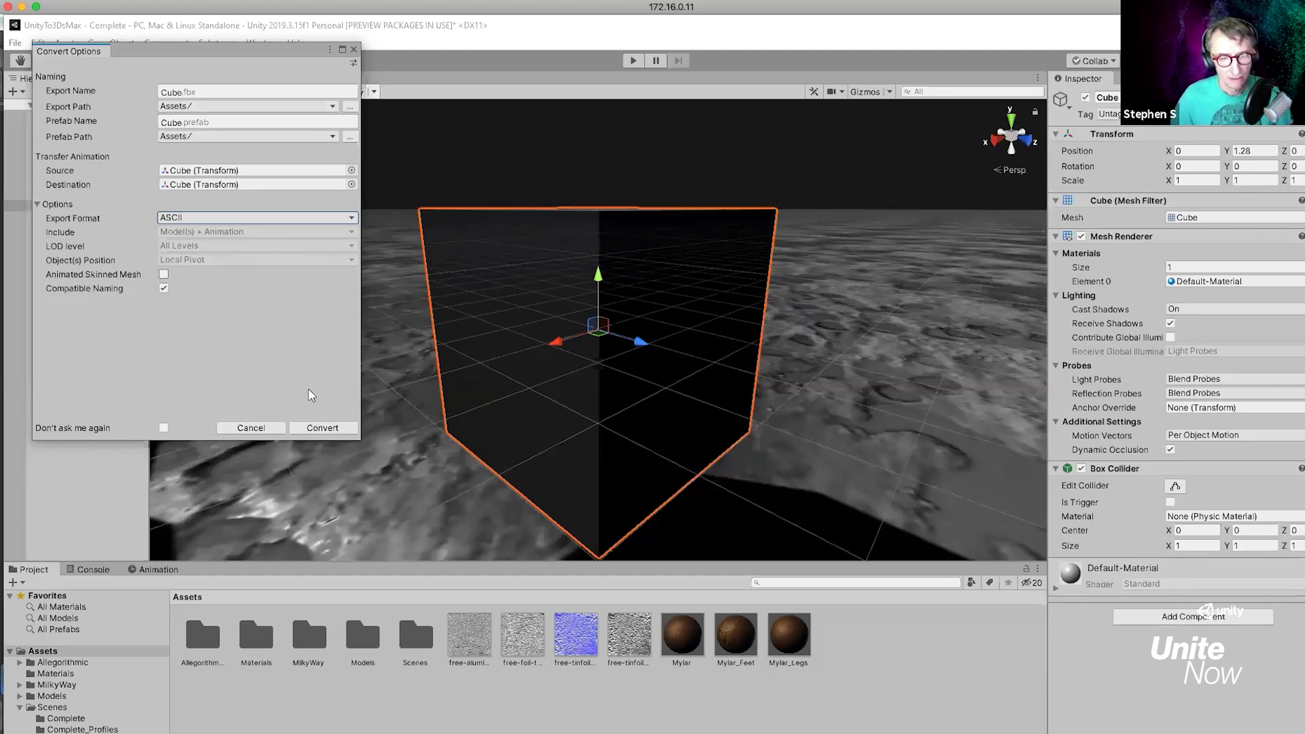
# Convert the cube with Compatible Naming kept on, inspect the resulting prefab in isolation, and return to the scene
pyautogui.click(323, 429)
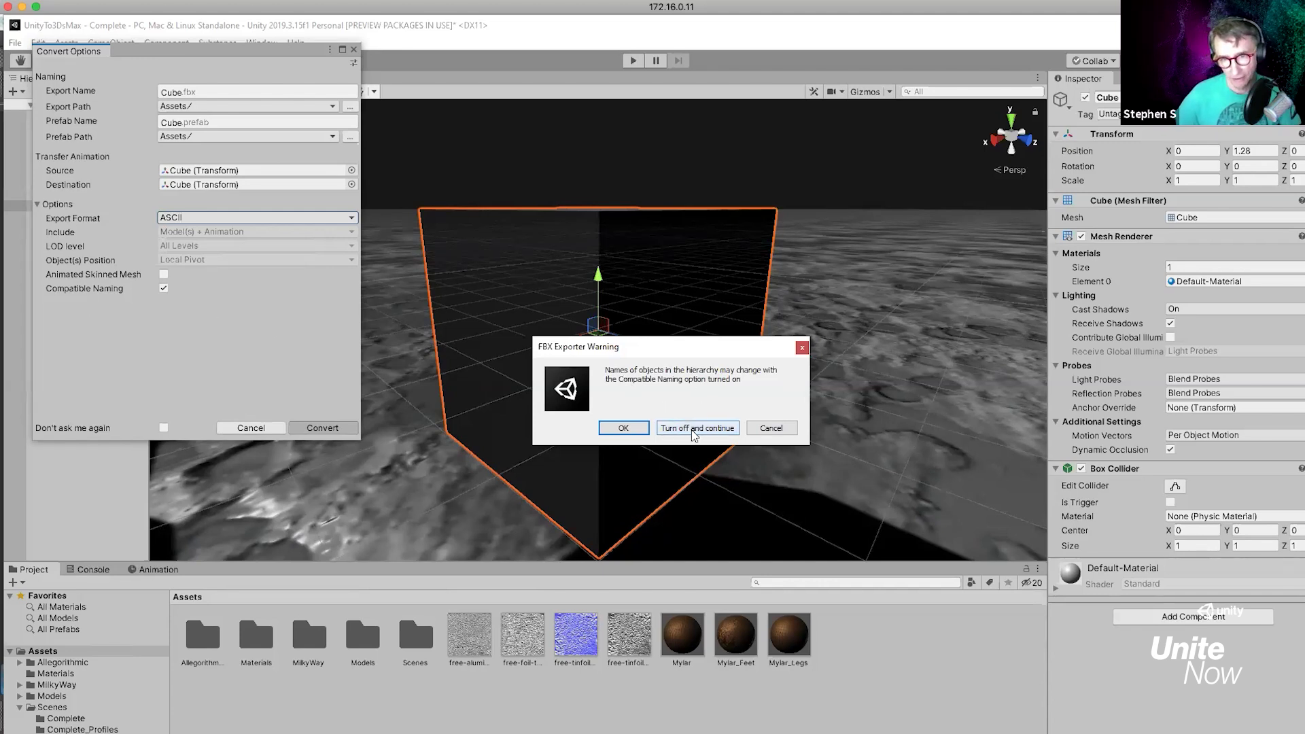
pyautogui.click(622, 428)
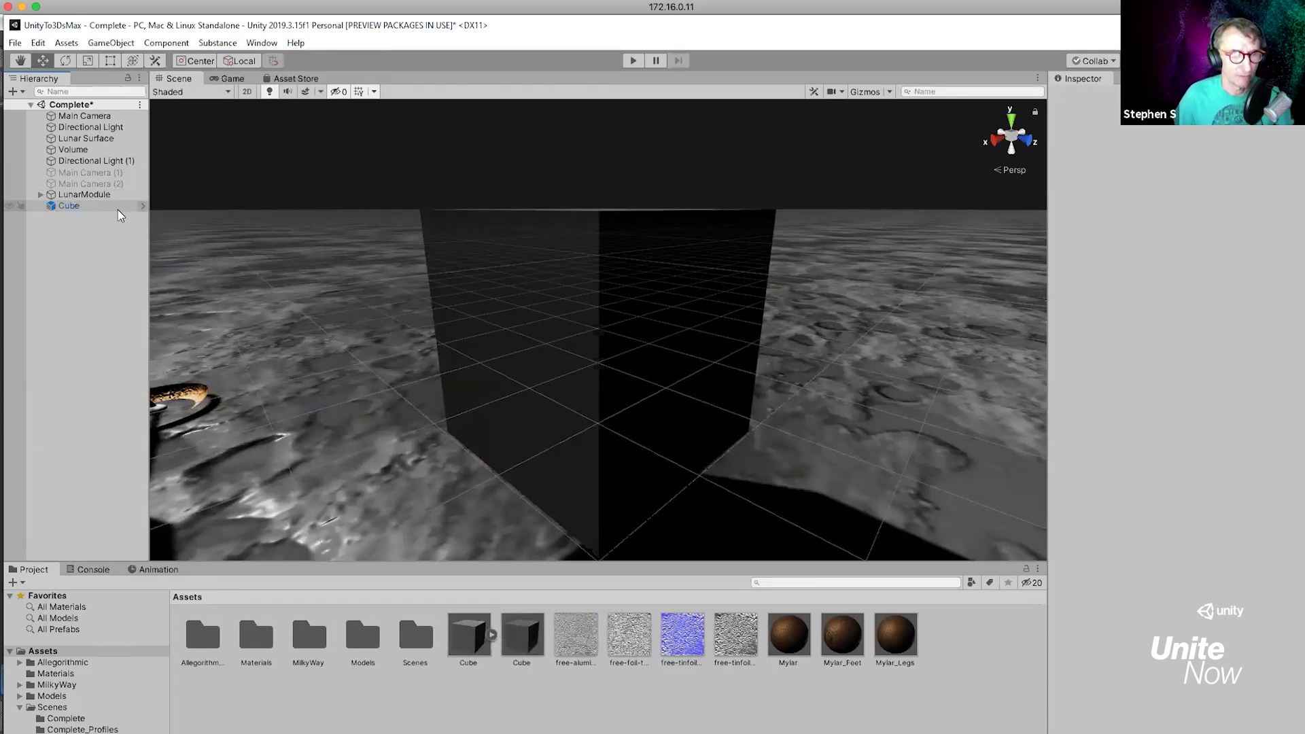
pyautogui.click(49, 207)
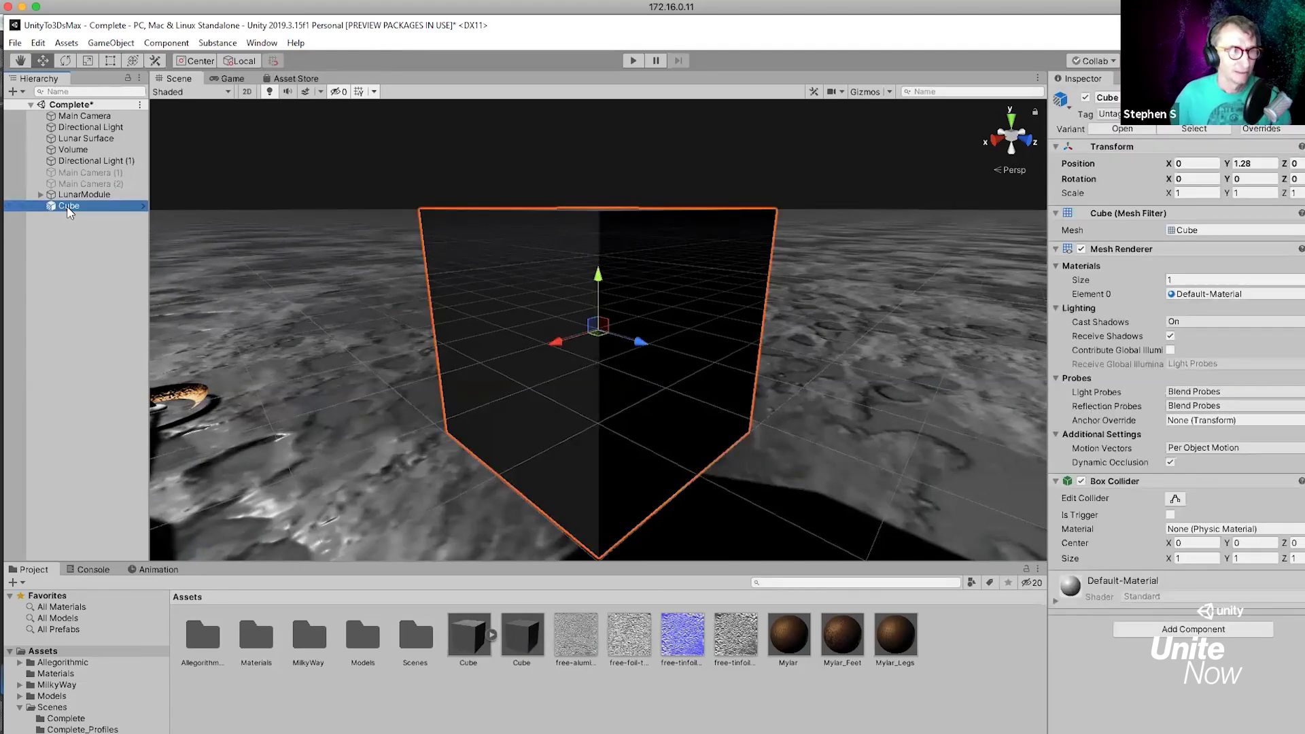
pyautogui.click(143, 206)
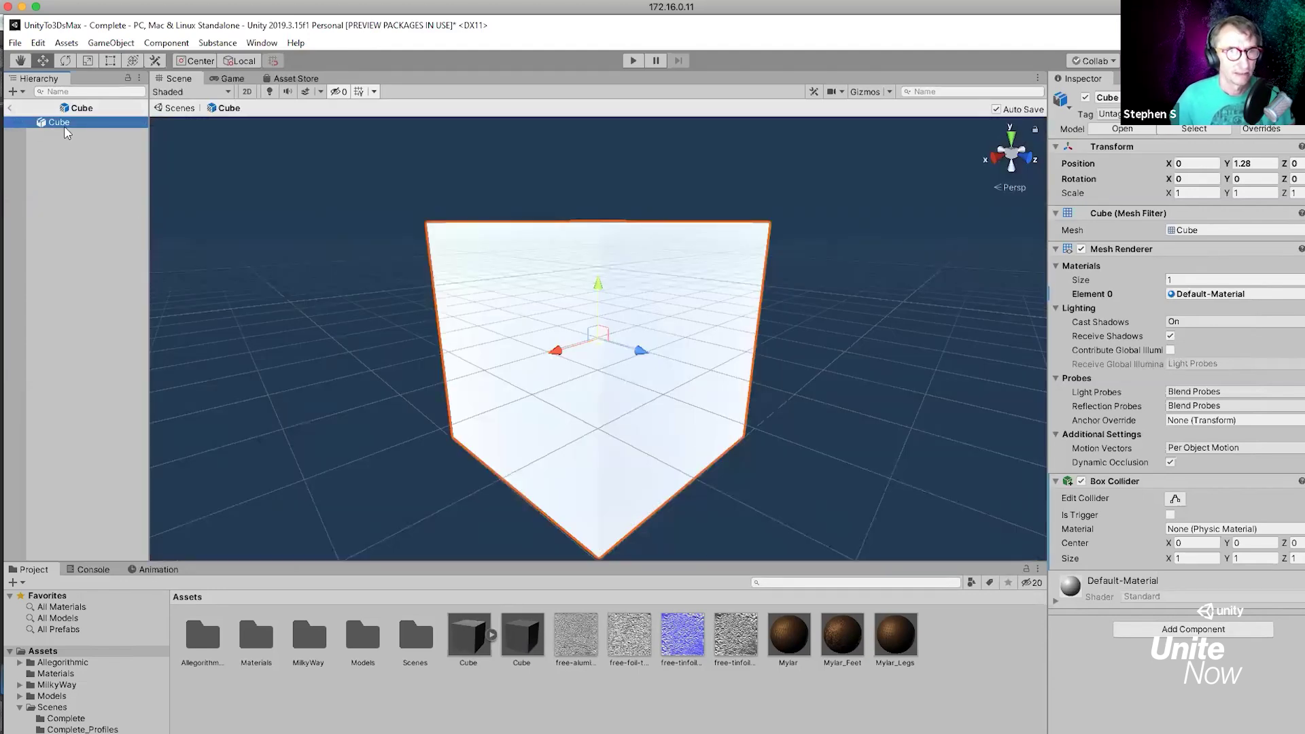
pyautogui.click(12, 109)
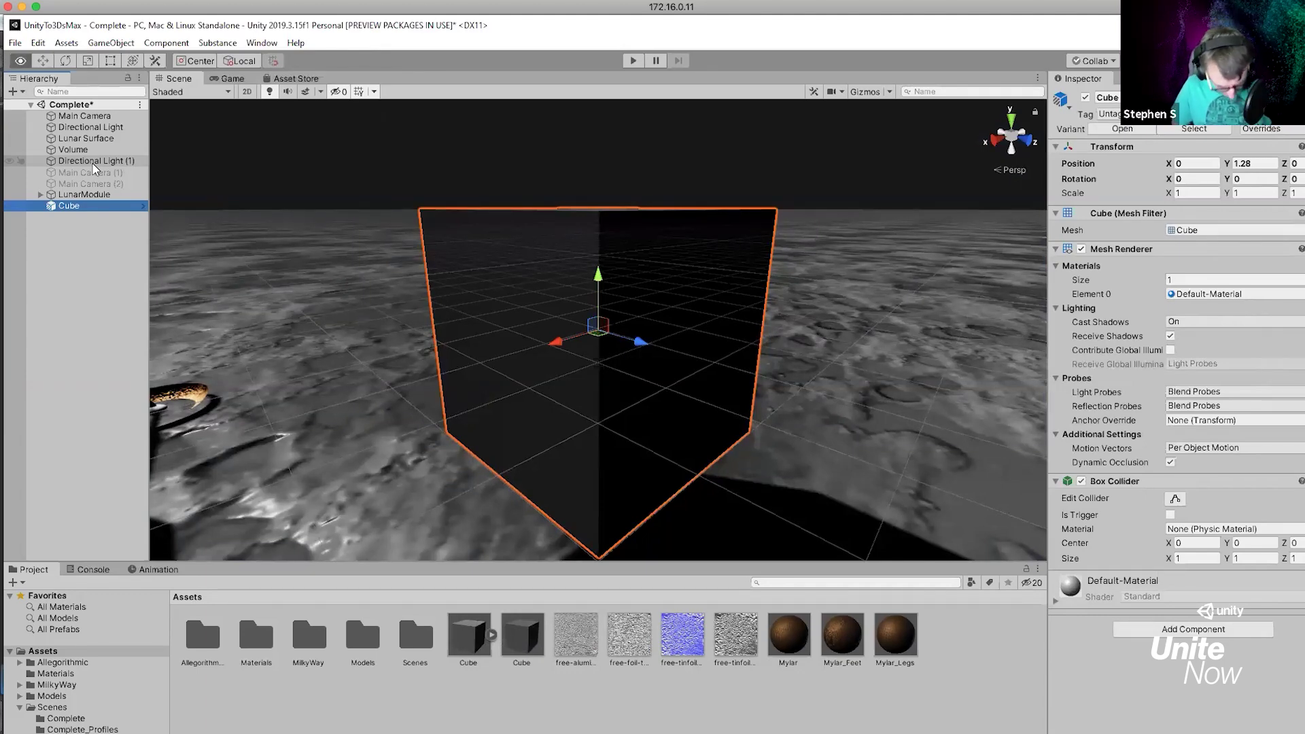
# Switch to 3ds Max and import Cube.fbx from the Unity project's Assets folder, changing the system units to centimeters
pyautogui.hotkey('alt', 'Tab')
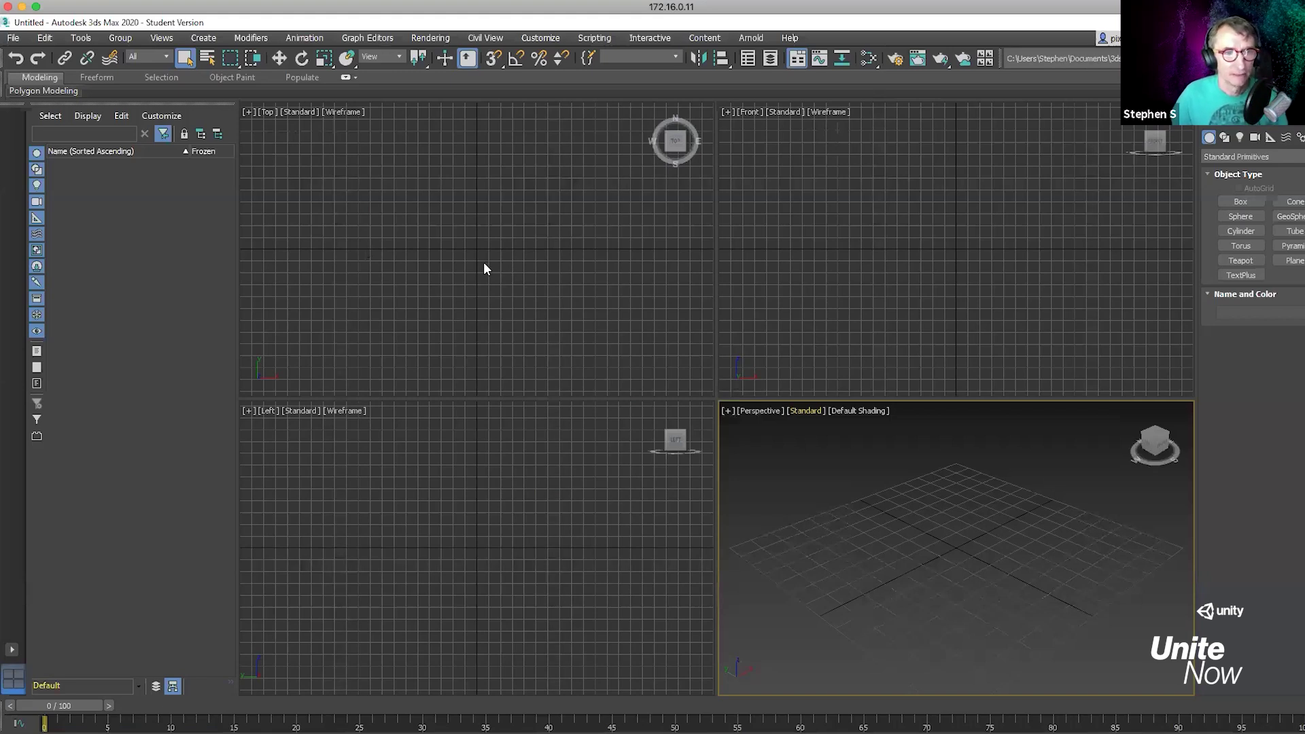
pyautogui.click(13, 38)
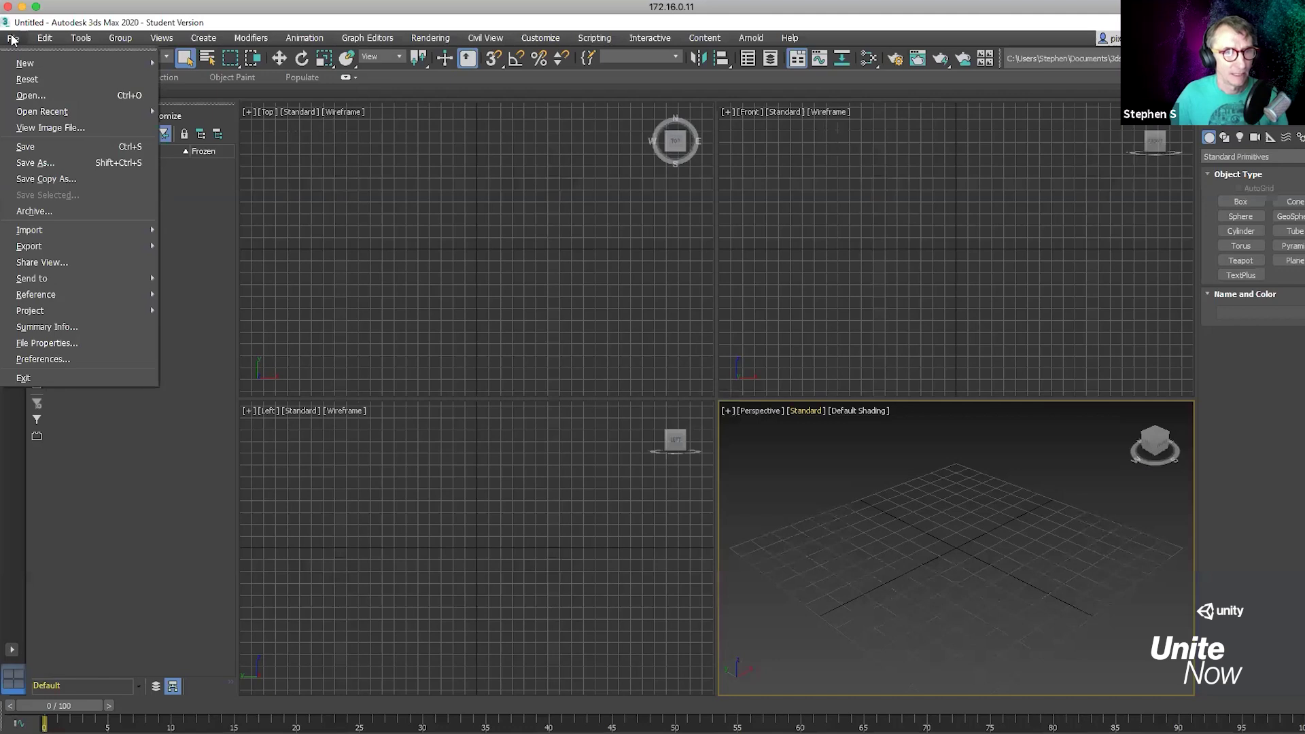
pyautogui.moveTo(44, 231)
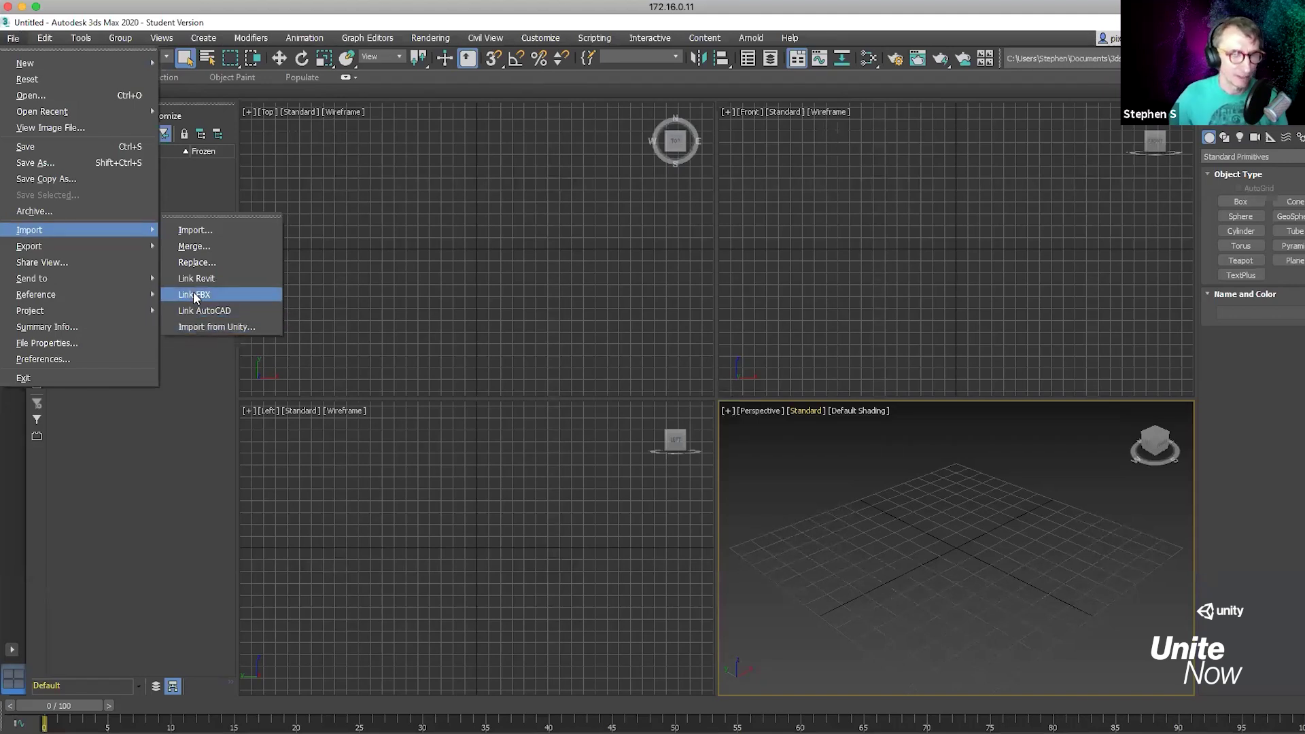
pyautogui.click(219, 327)
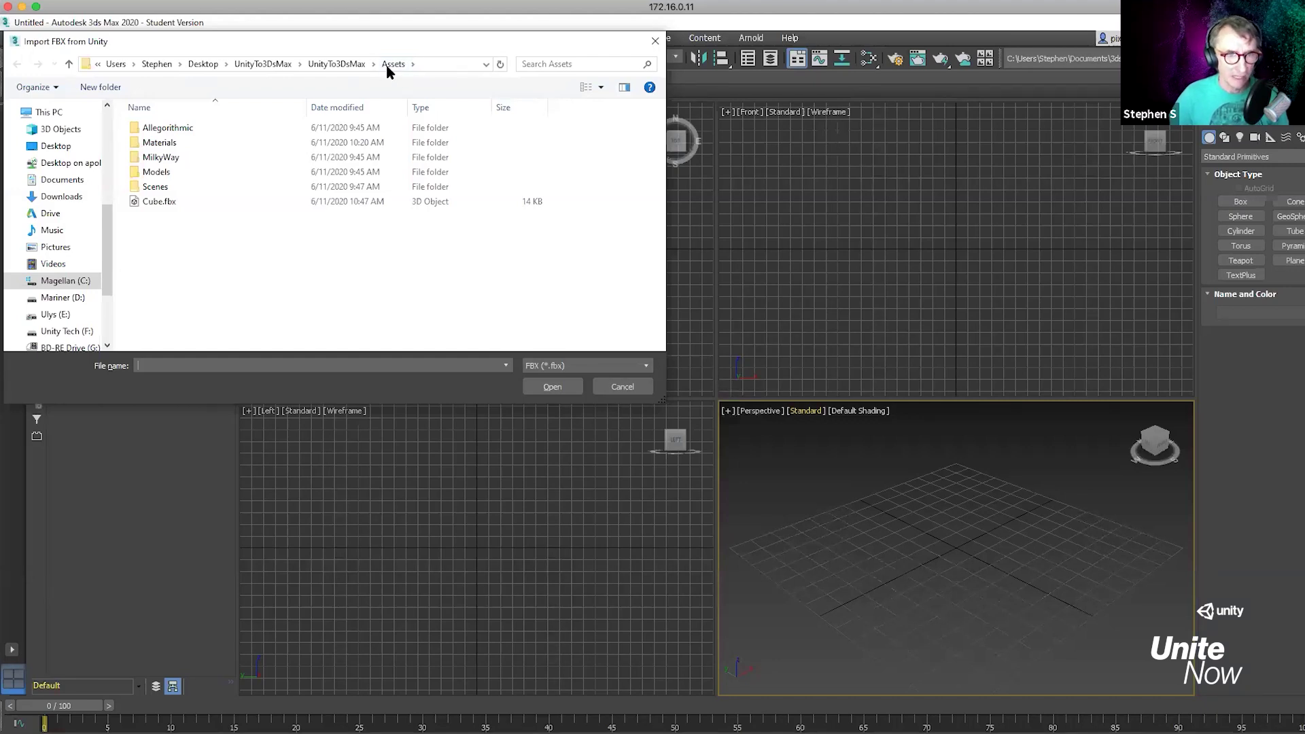
pyautogui.click(154, 206)
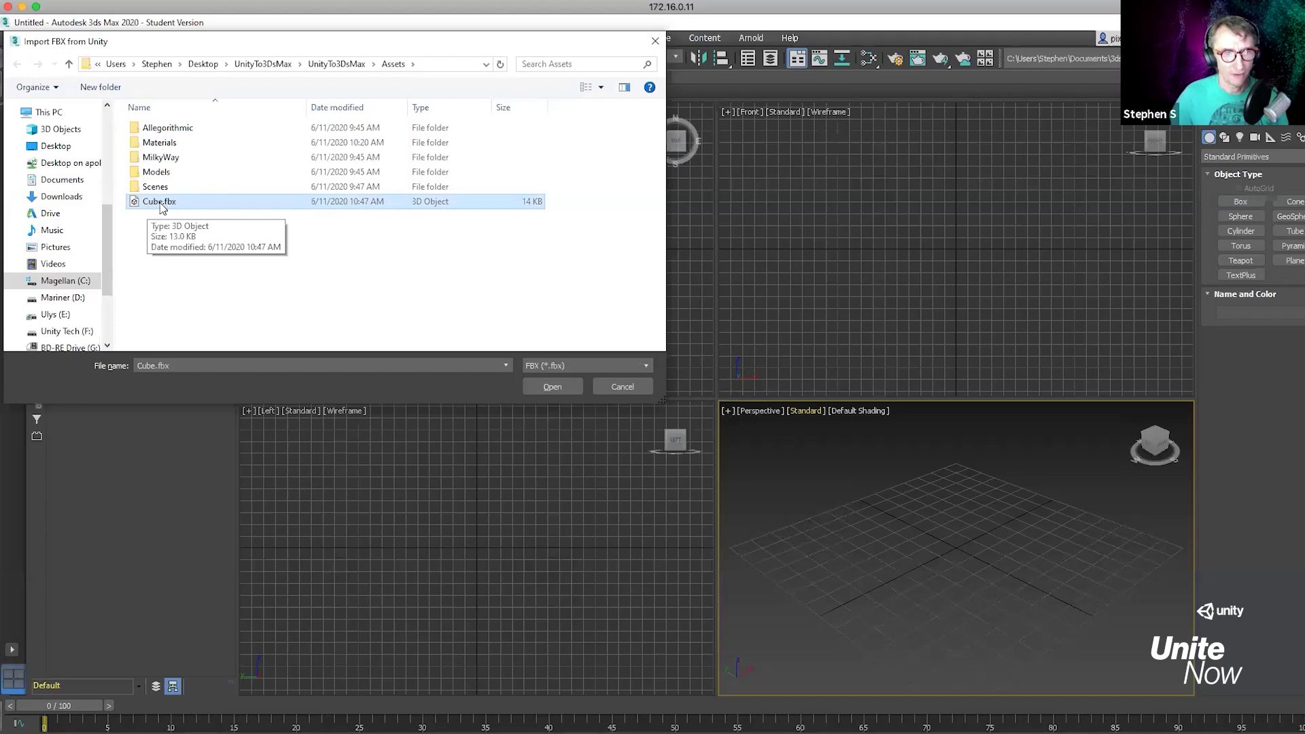
pyautogui.click(550, 389)
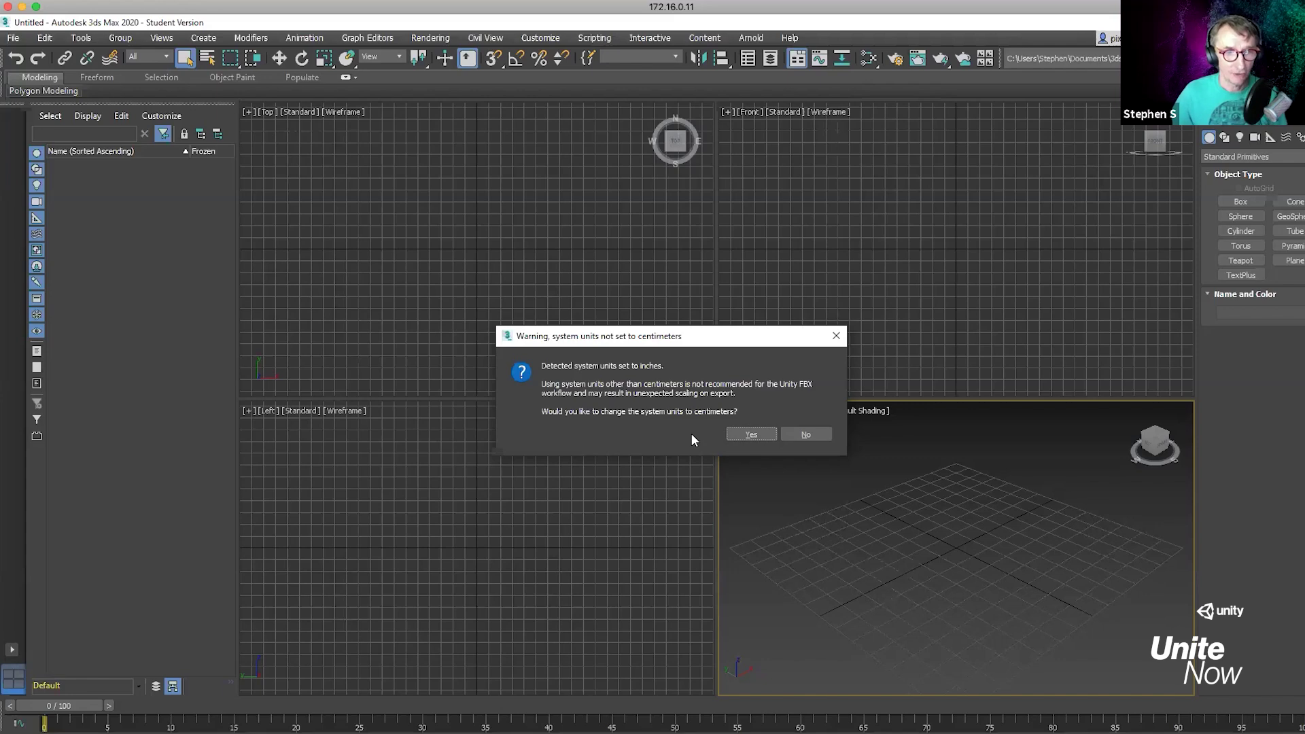
pyautogui.click(750, 432)
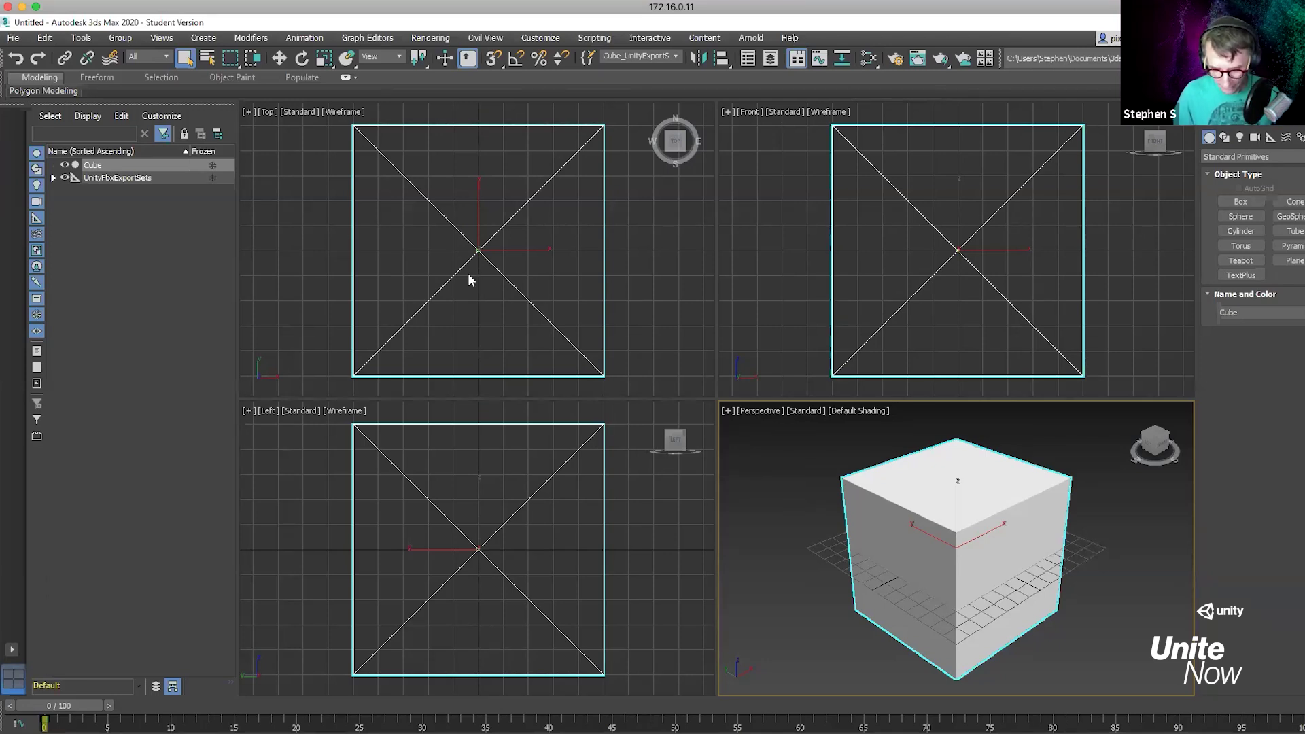
# Try lowering one top corner vertex of the cube along Z, and undo the move
pyautogui.click(921, 520)
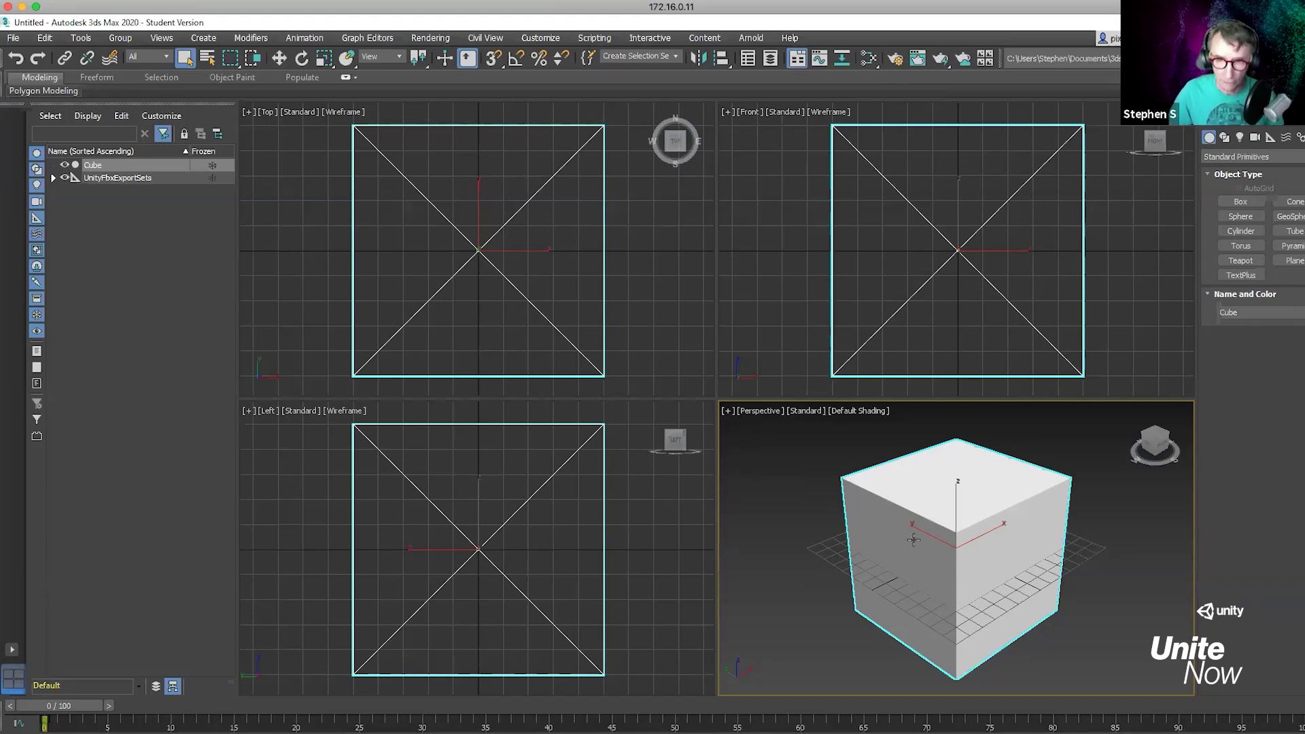
pyautogui.hotkey('shift', 'w')
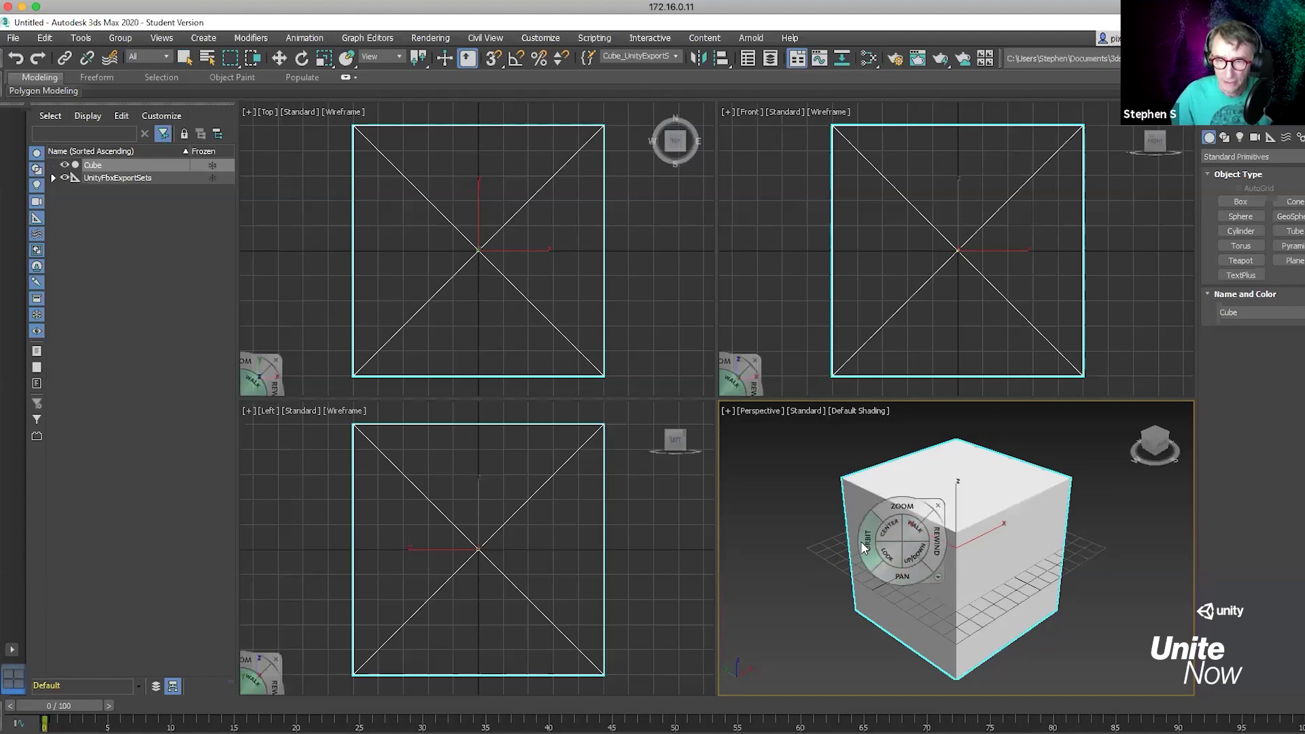
pyautogui.moveTo(862, 544); pyautogui.dragTo(924, 529)
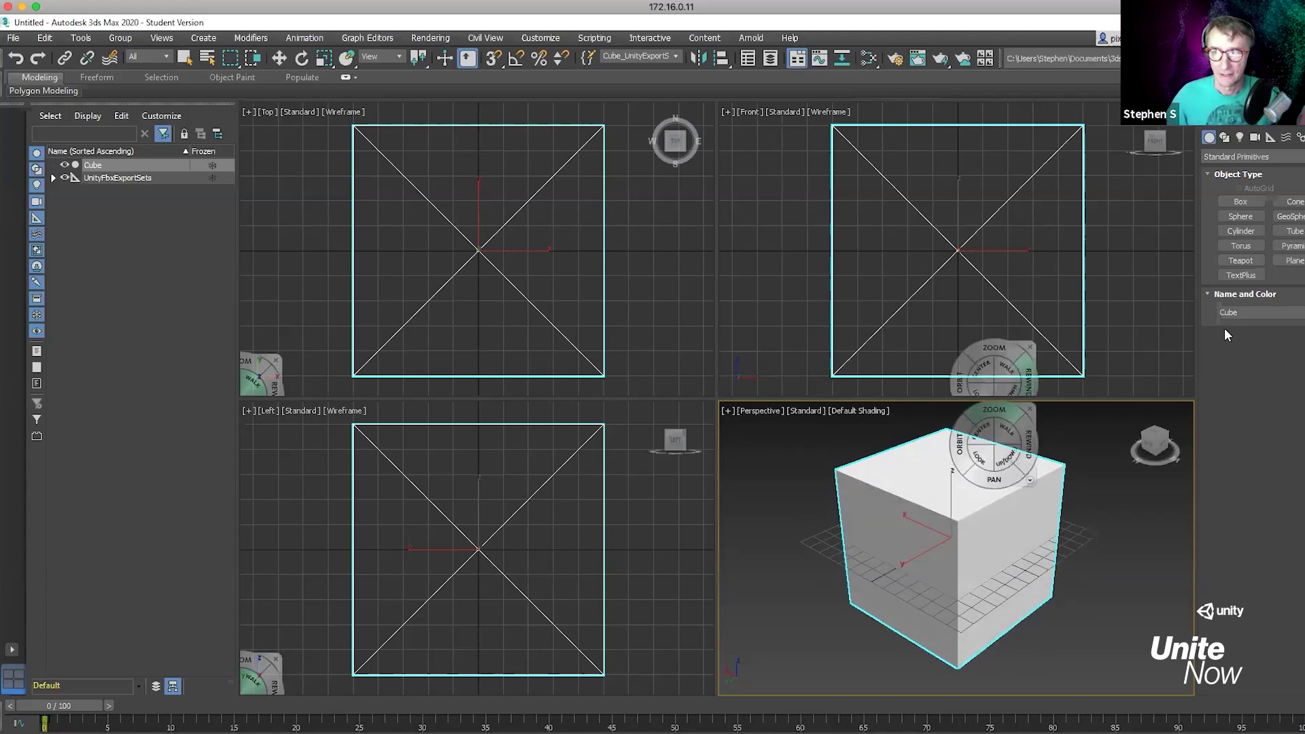
pyautogui.click(1227, 135)
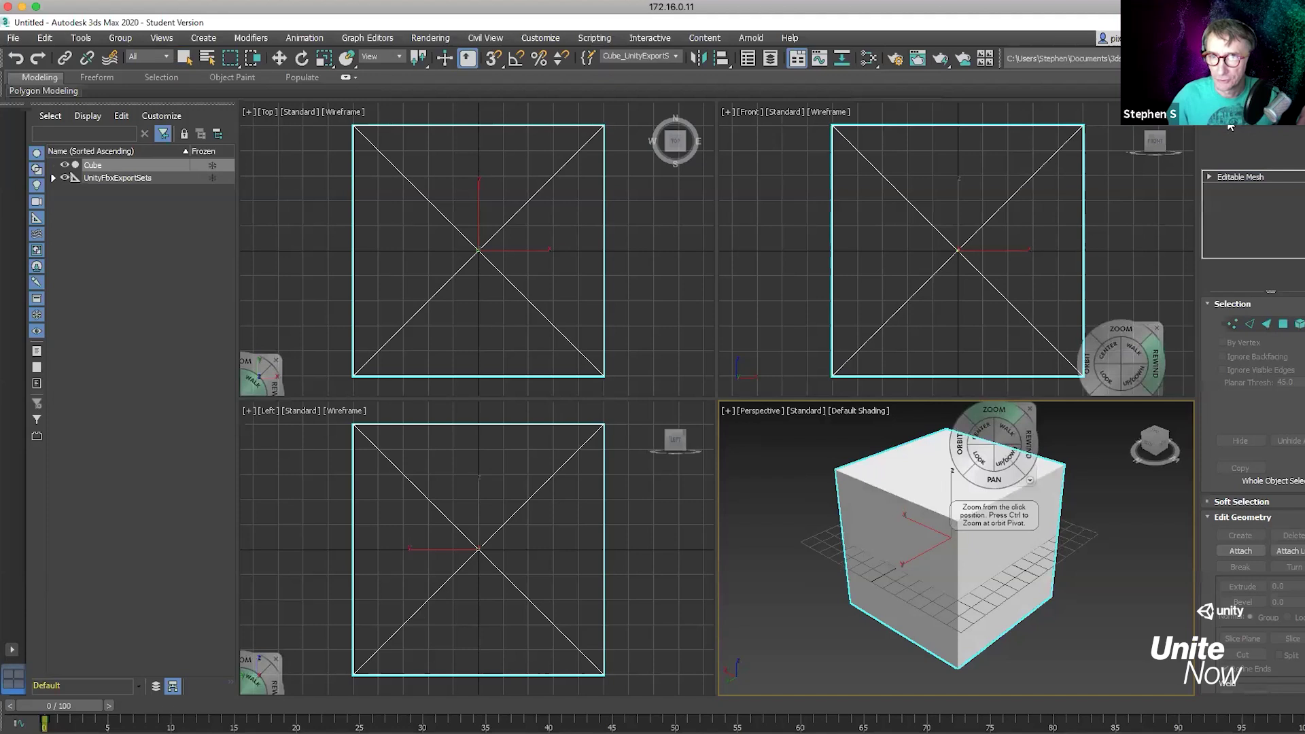
pyautogui.click(1231, 326)
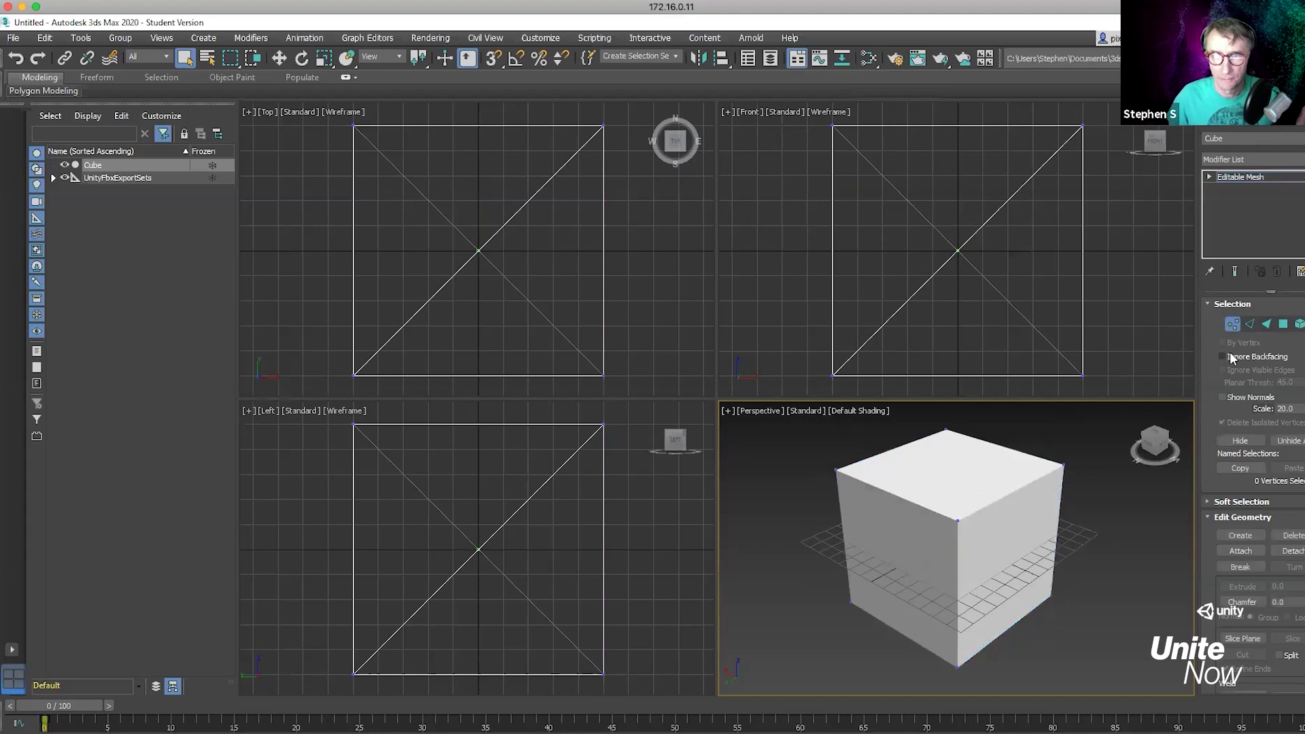
pyautogui.scroll(2, 834, 468)
pyautogui.click(836, 470)
pyautogui.press('w')
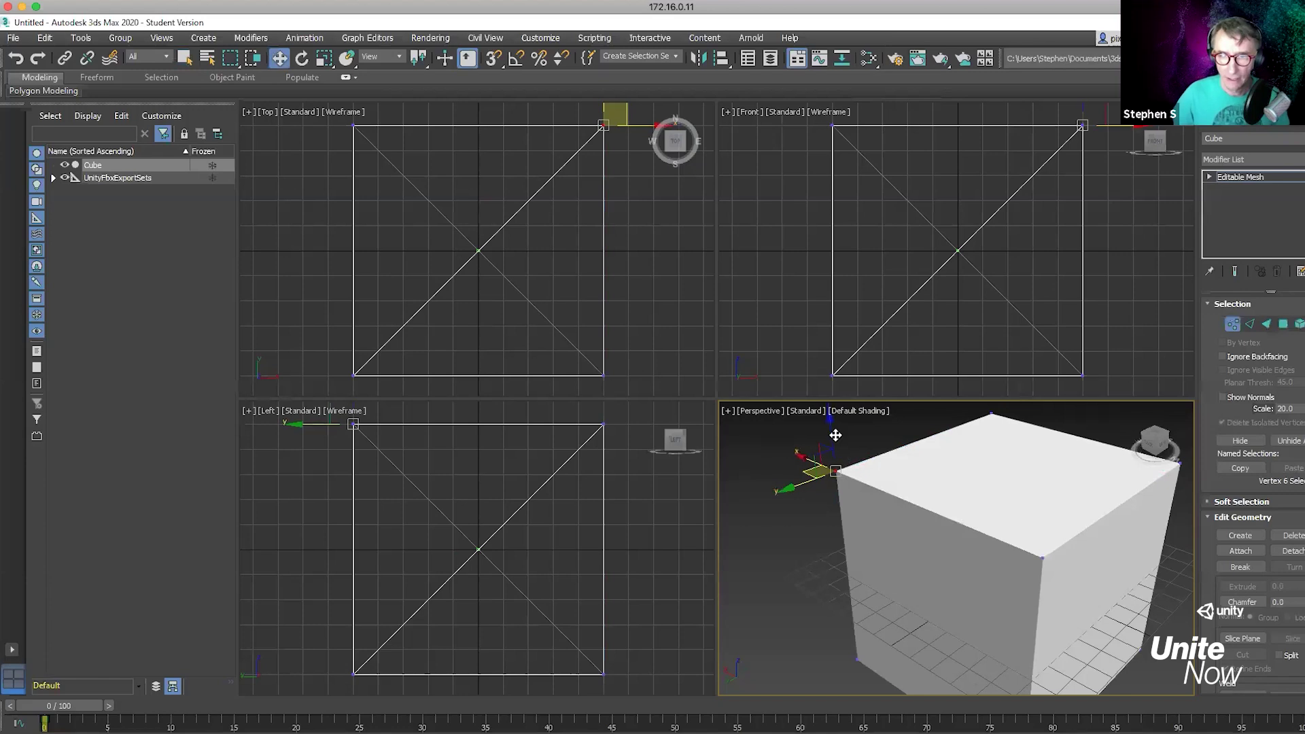
pyautogui.moveTo(832, 438); pyautogui.dragTo(833, 480)
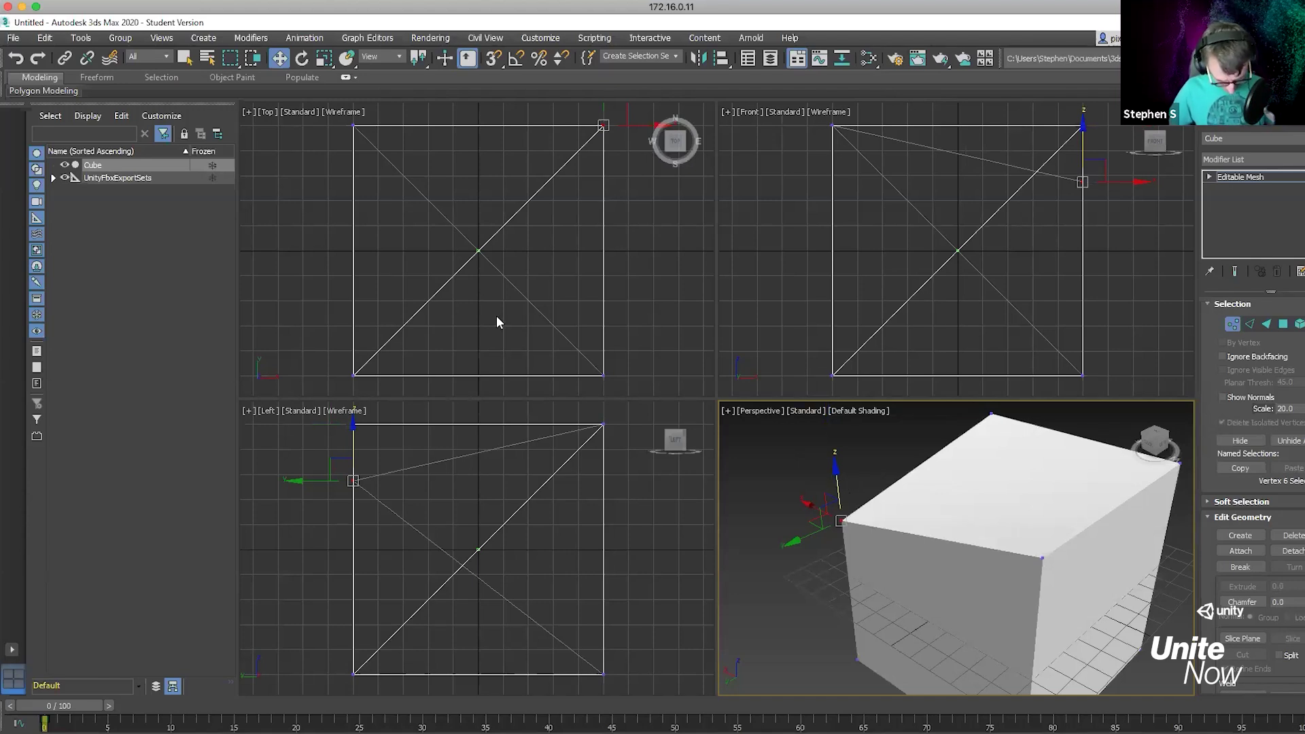
pyautogui.hotkey('ctrl', 'z')
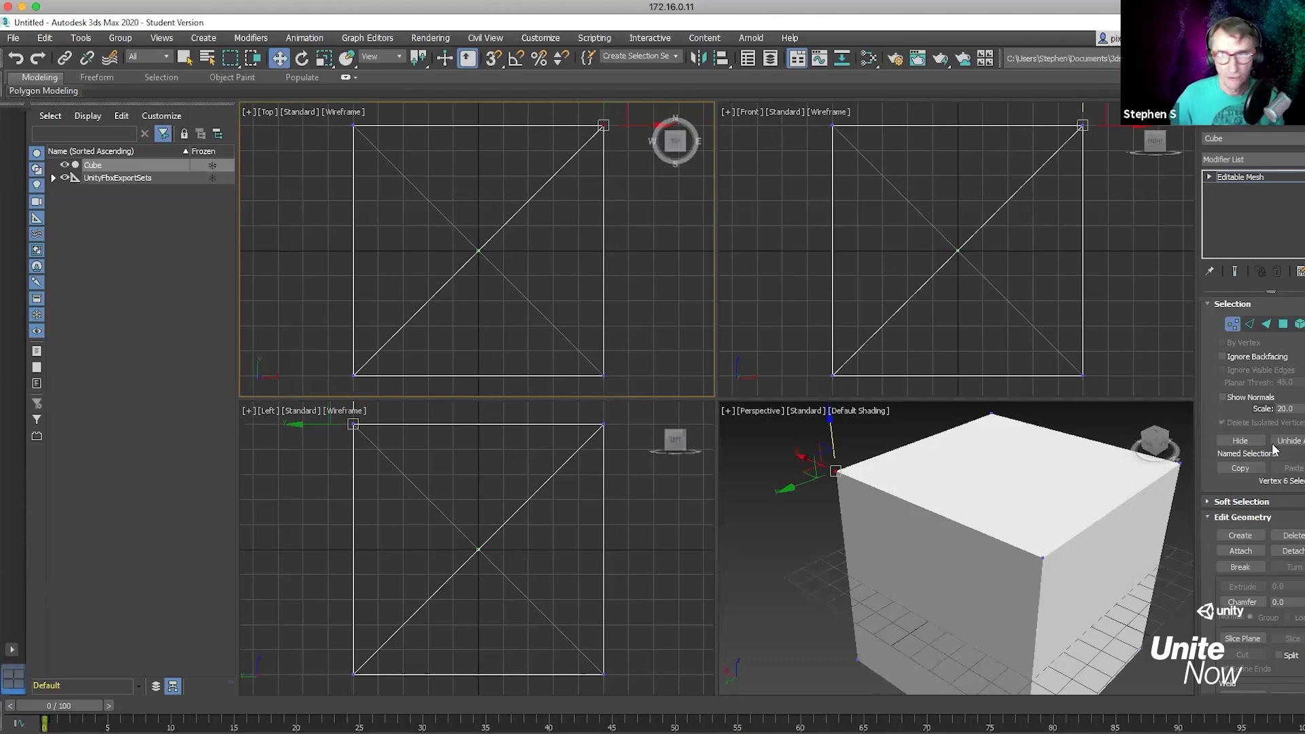
# Select the whole cube as an element and apply the Quadify Mesh modifier to it
pyautogui.click(1299, 324)
pyautogui.click(1013, 516)
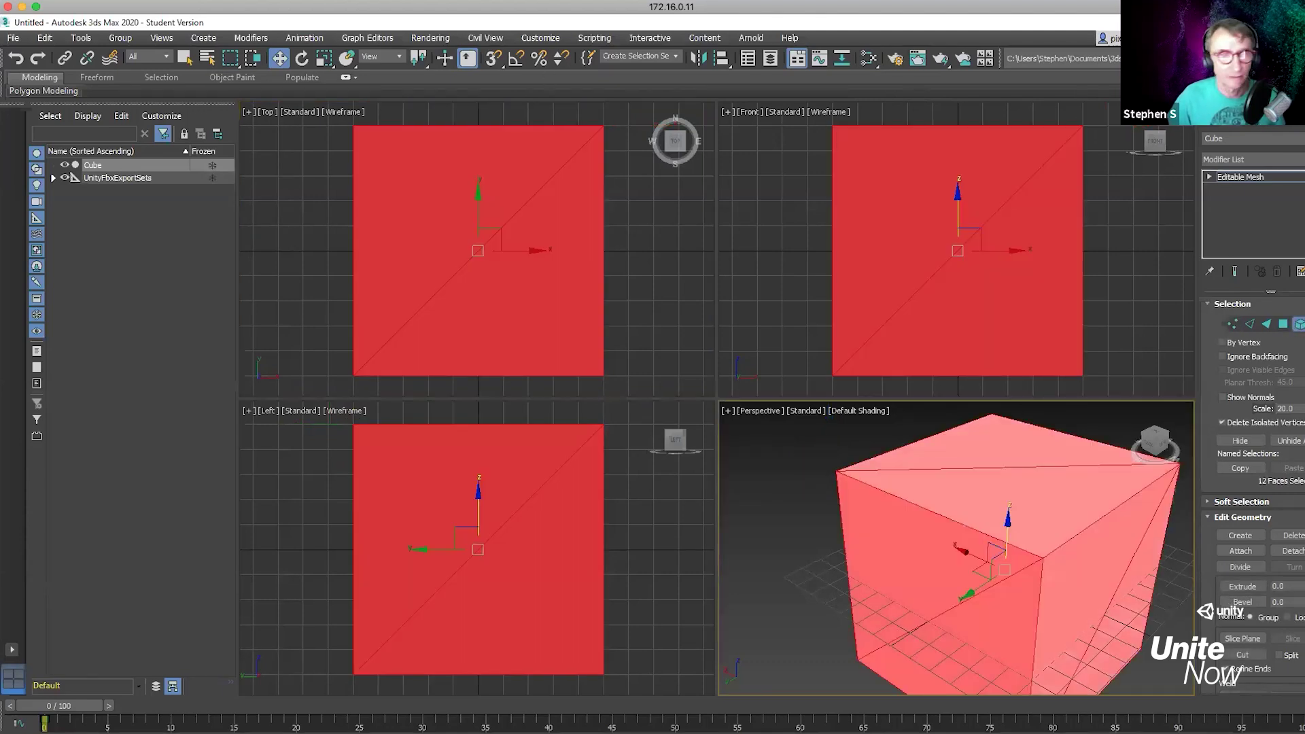
pyautogui.click(259, 38)
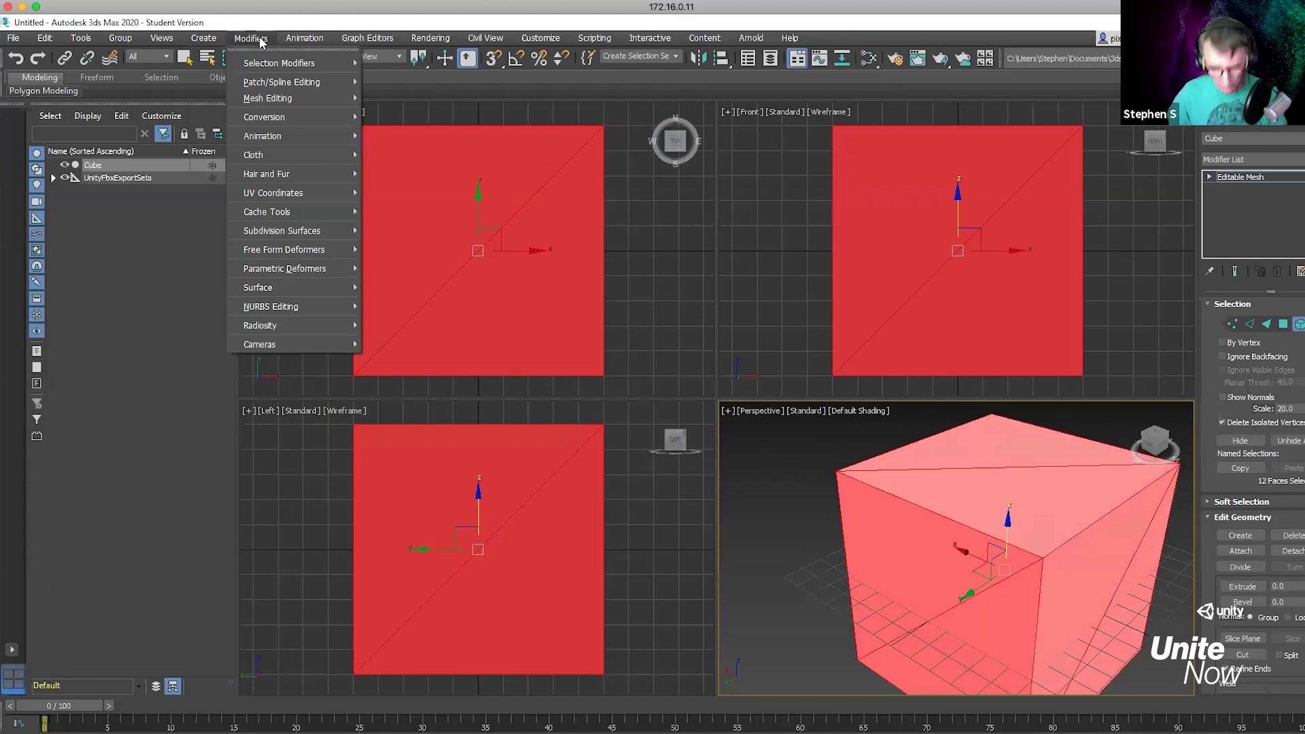
pyautogui.moveTo(265, 99)
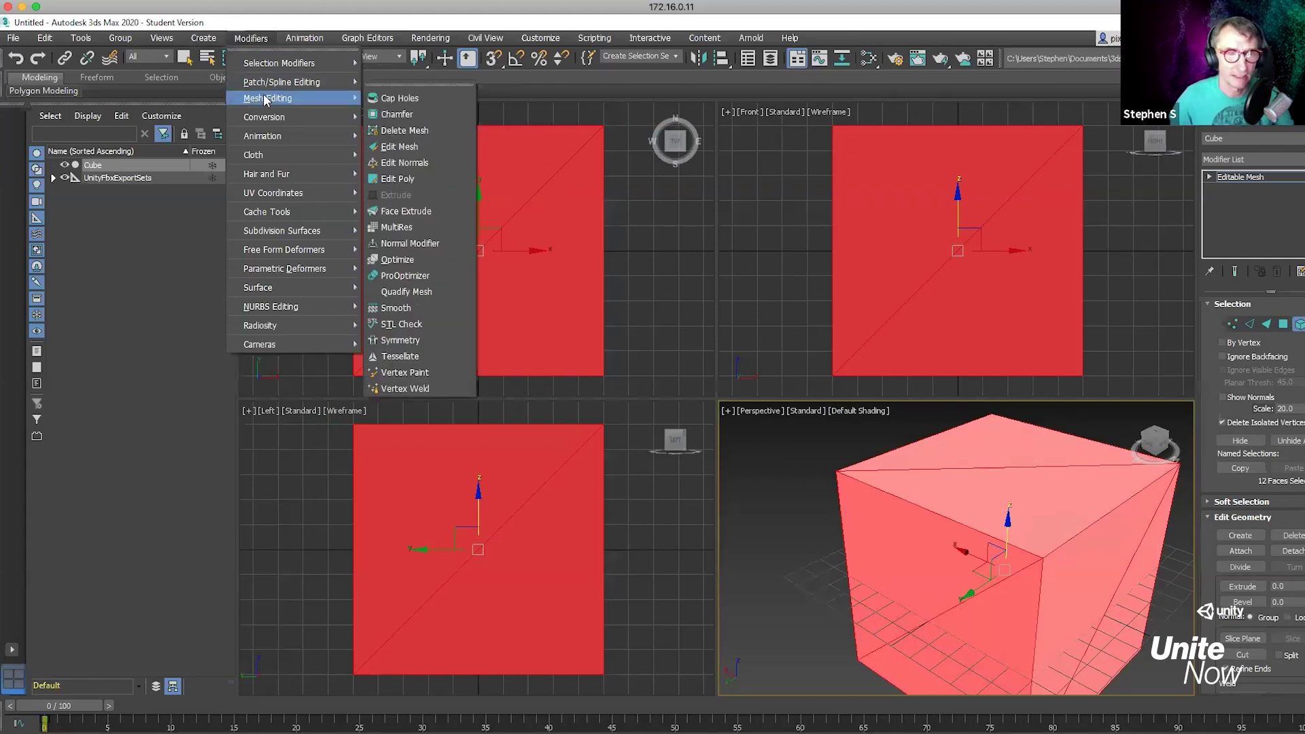
pyautogui.click(406, 292)
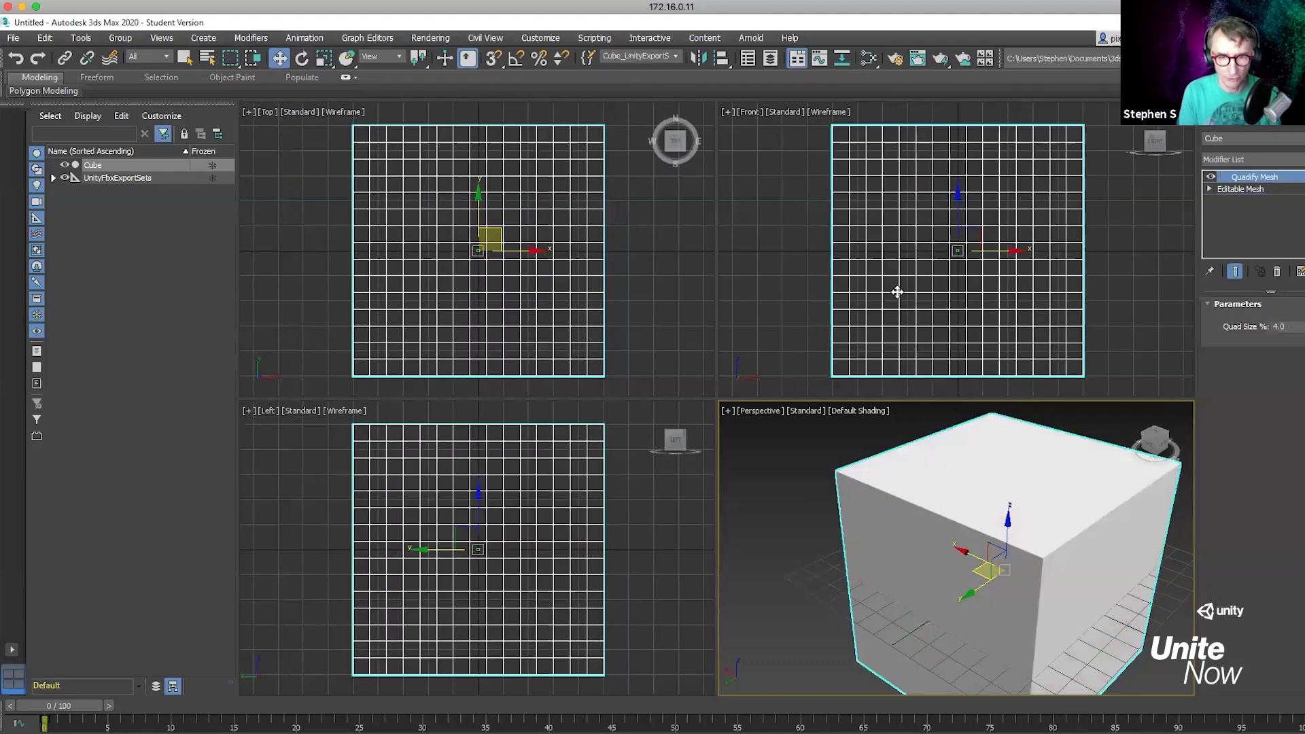
# Set the Quad Size of the cube's Quadify Mesh modifier to 4.5%
pyautogui.click(1266, 188)
pyautogui.click(1263, 177)
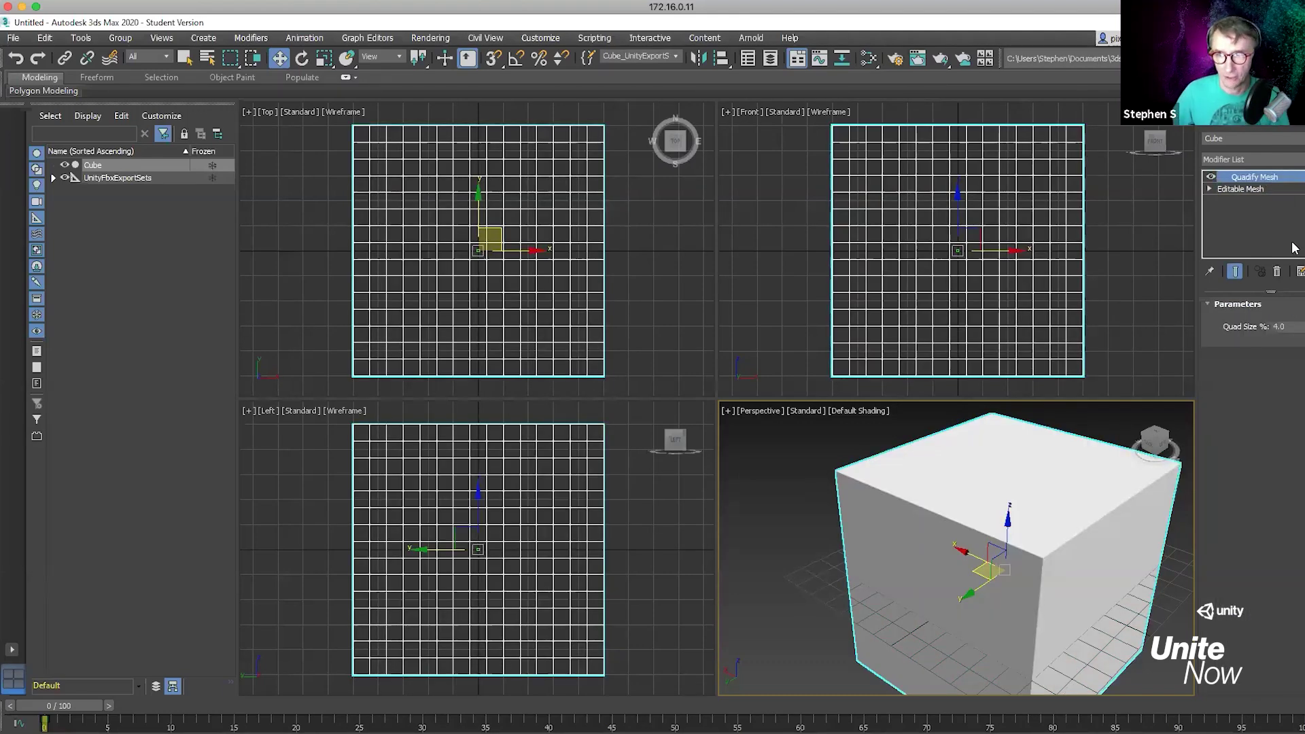
pyautogui.click(1304, 324)
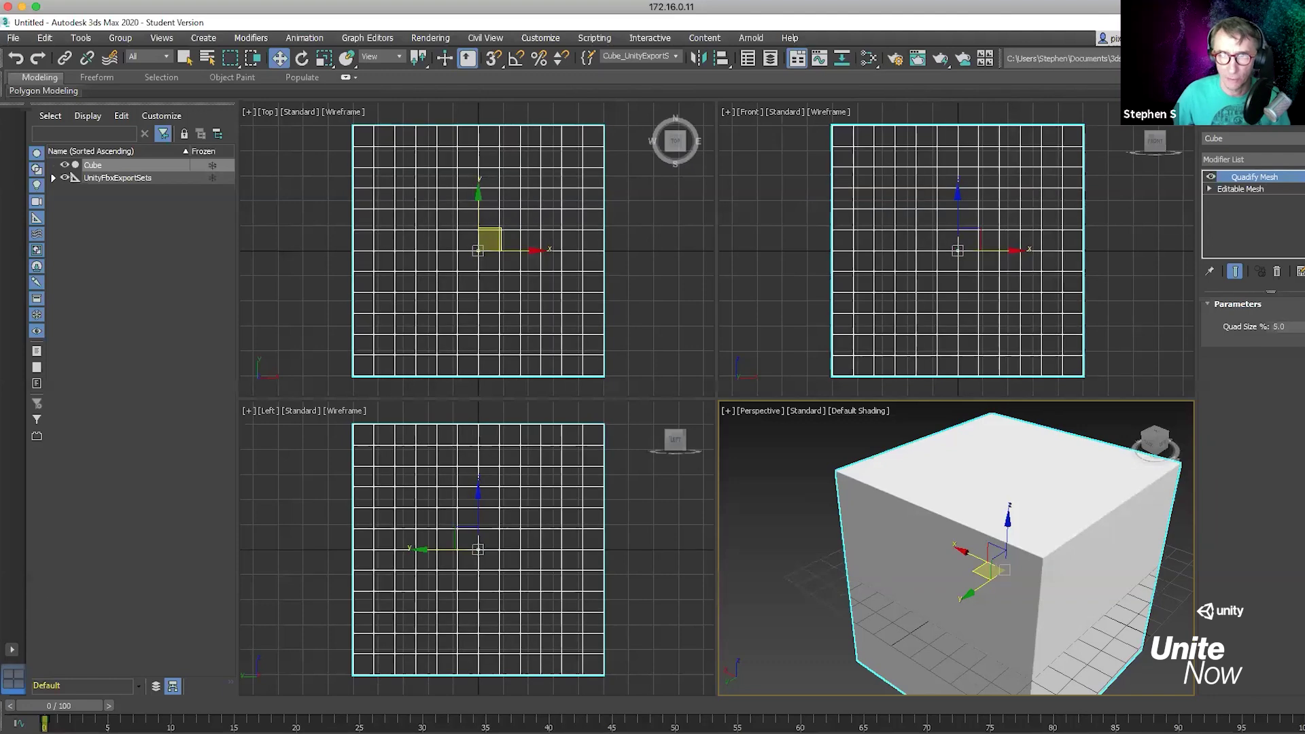
pyautogui.click(1304, 324)
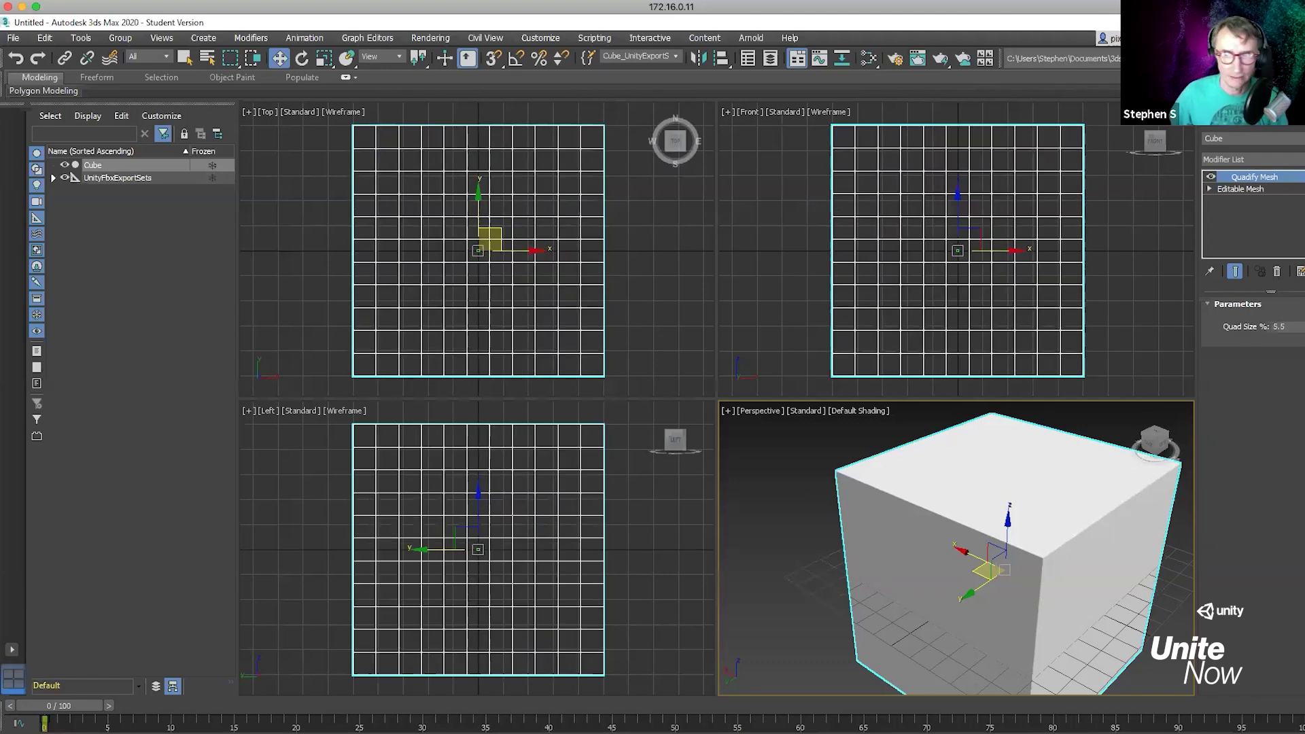
pyautogui.click(1304, 329)
pyautogui.click(1304, 329)
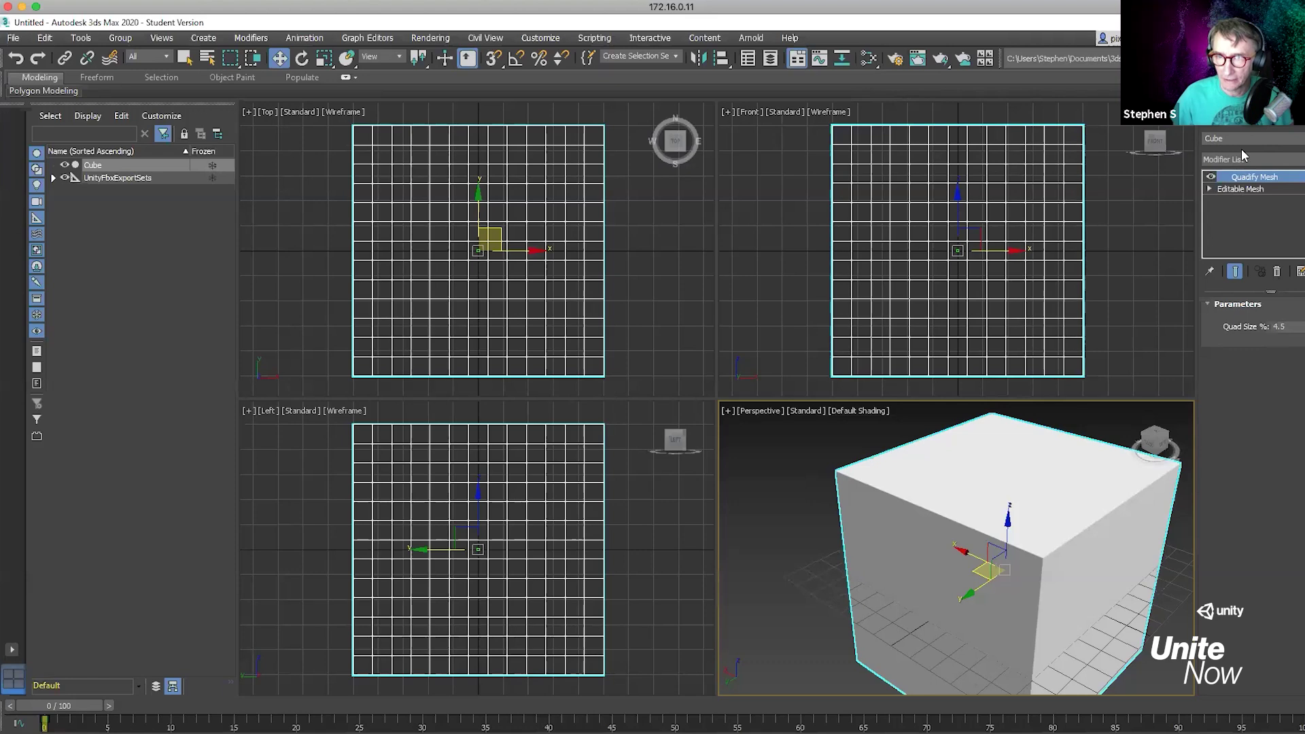
# At the Editable Mesh's vertex level, lower the two top corner vertices on one side of the cube along Z to slope its top
pyautogui.click(1257, 187)
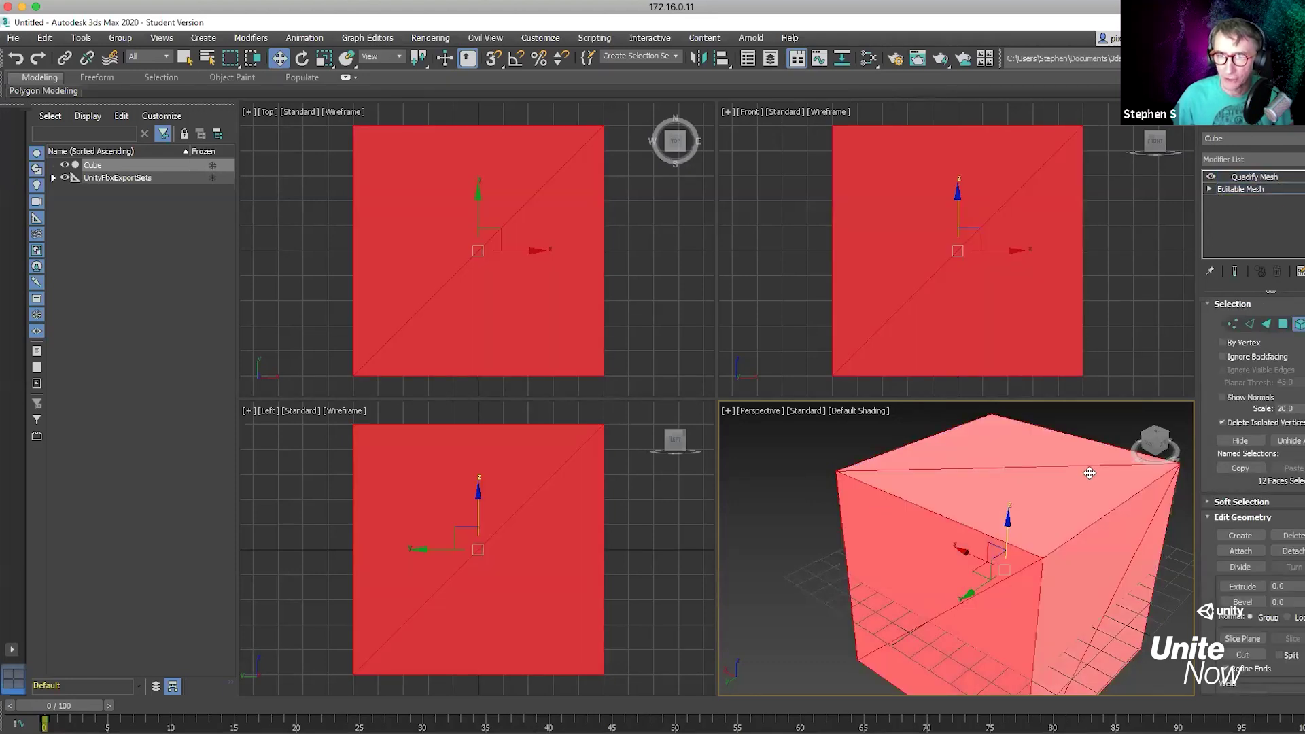
pyautogui.click(1235, 329)
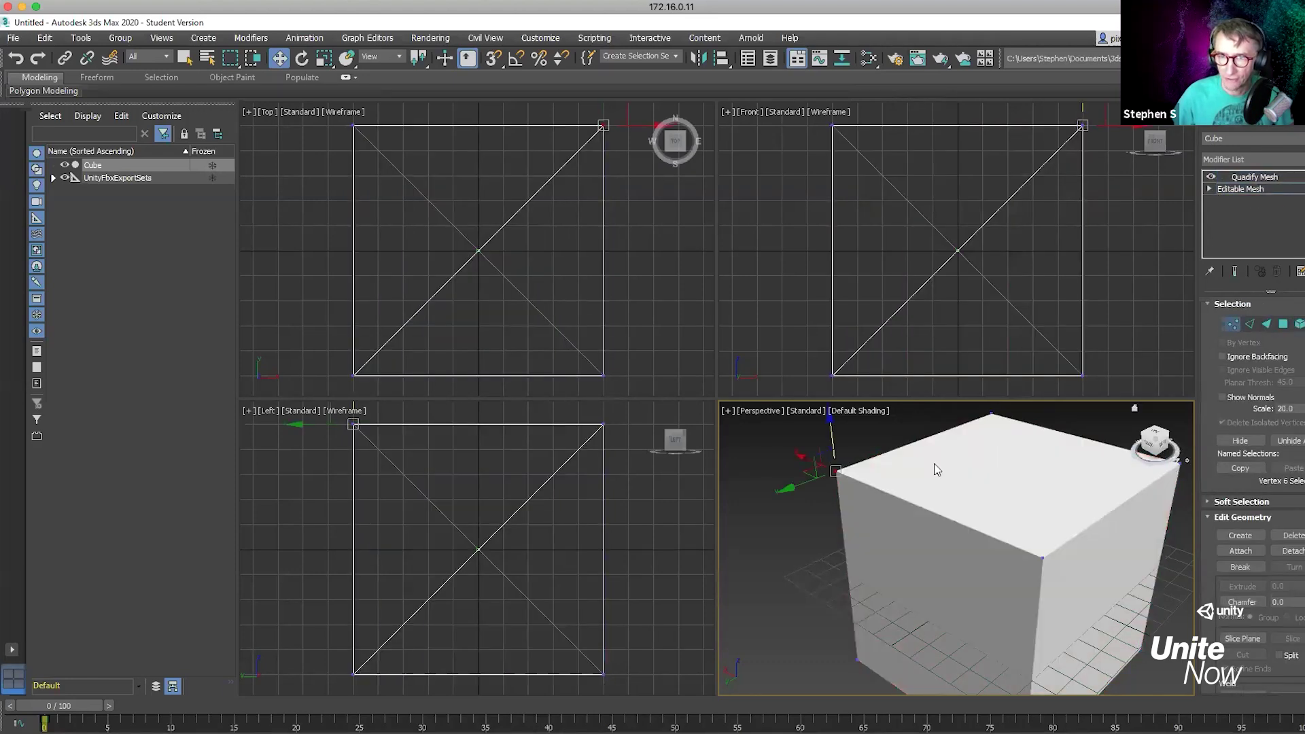
pyautogui.click(835, 471)
pyautogui.moveTo(832, 480); pyautogui.dragTo(840, 542)
pyautogui.click(1043, 560)
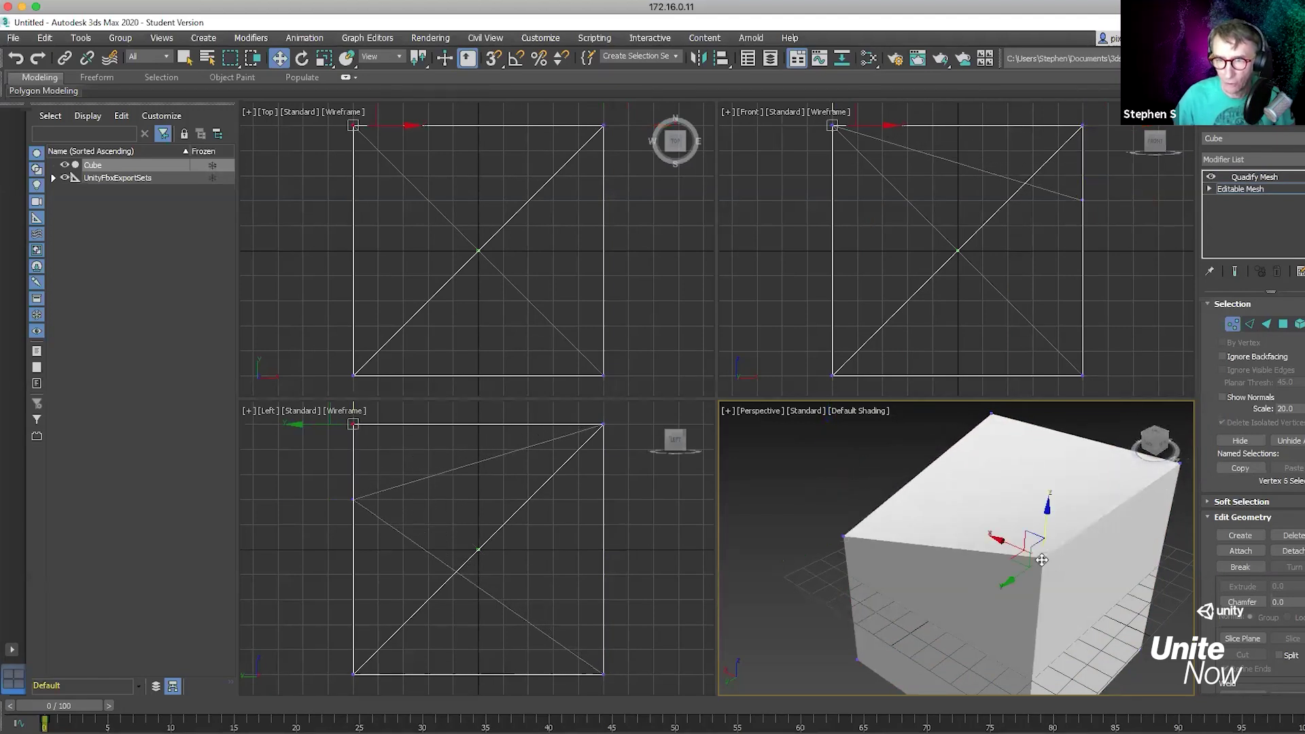
pyautogui.moveTo(1047, 517); pyautogui.dragTo(1037, 594)
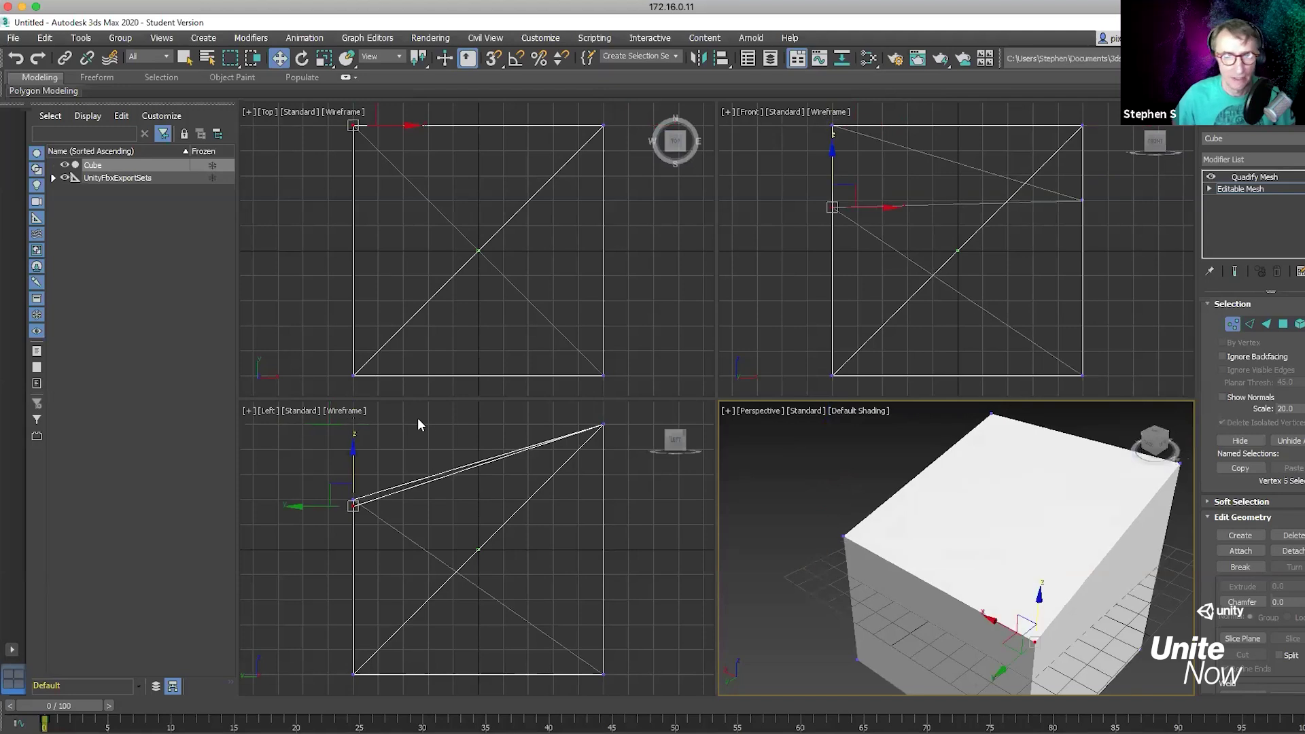
# Export the modified cube back to Unity as model only
pyautogui.click(14, 38)
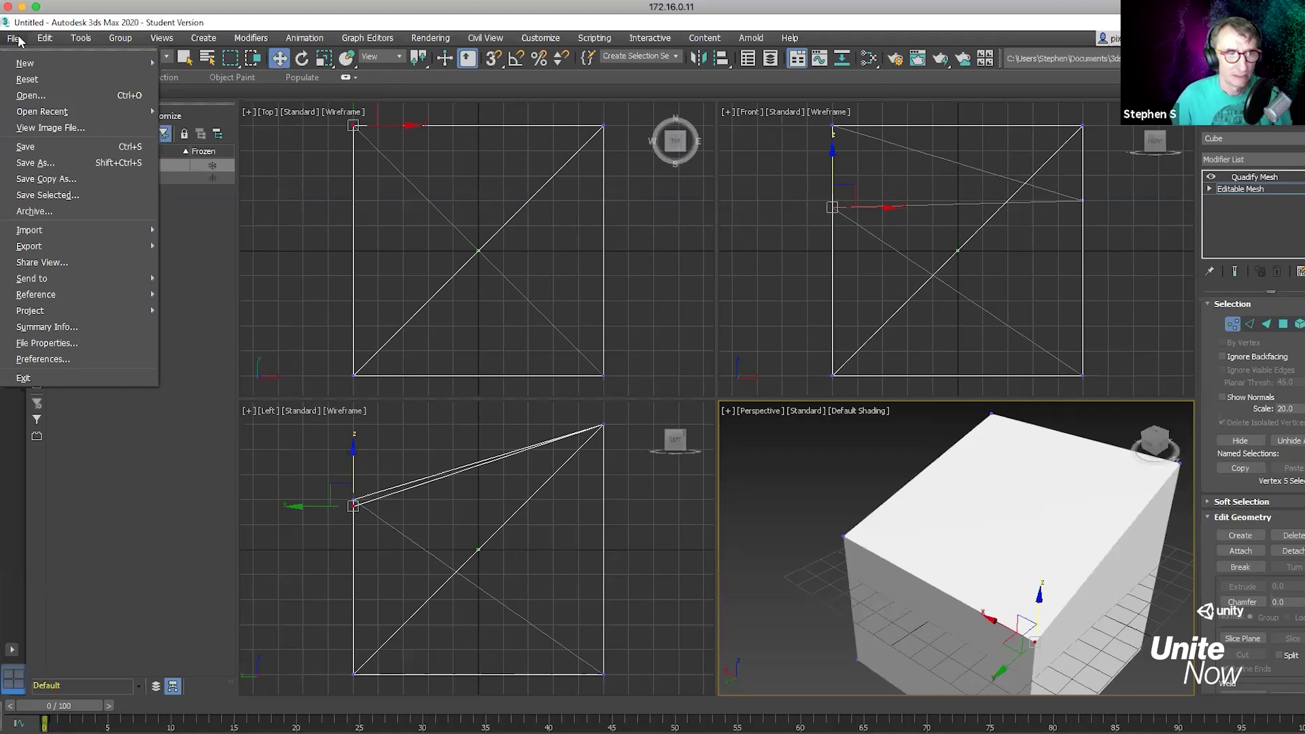
pyautogui.moveTo(43, 243)
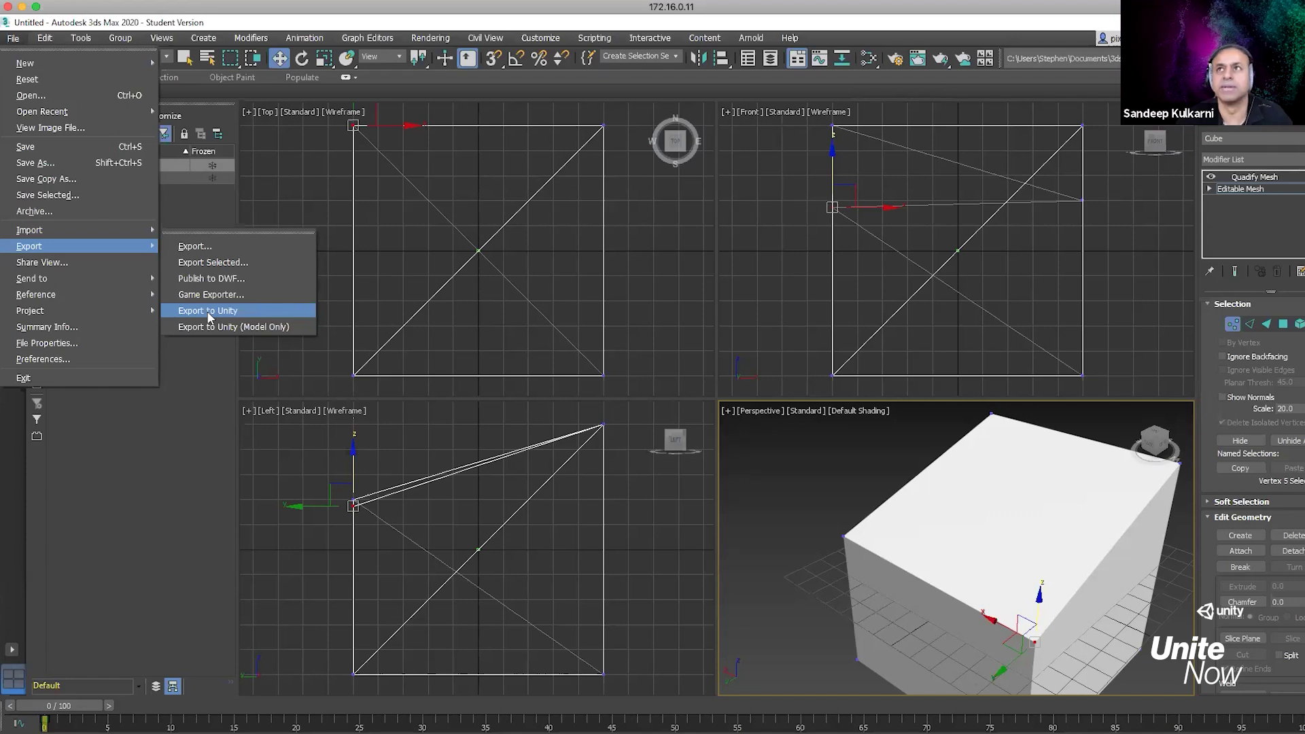
pyautogui.moveTo(86, 231)
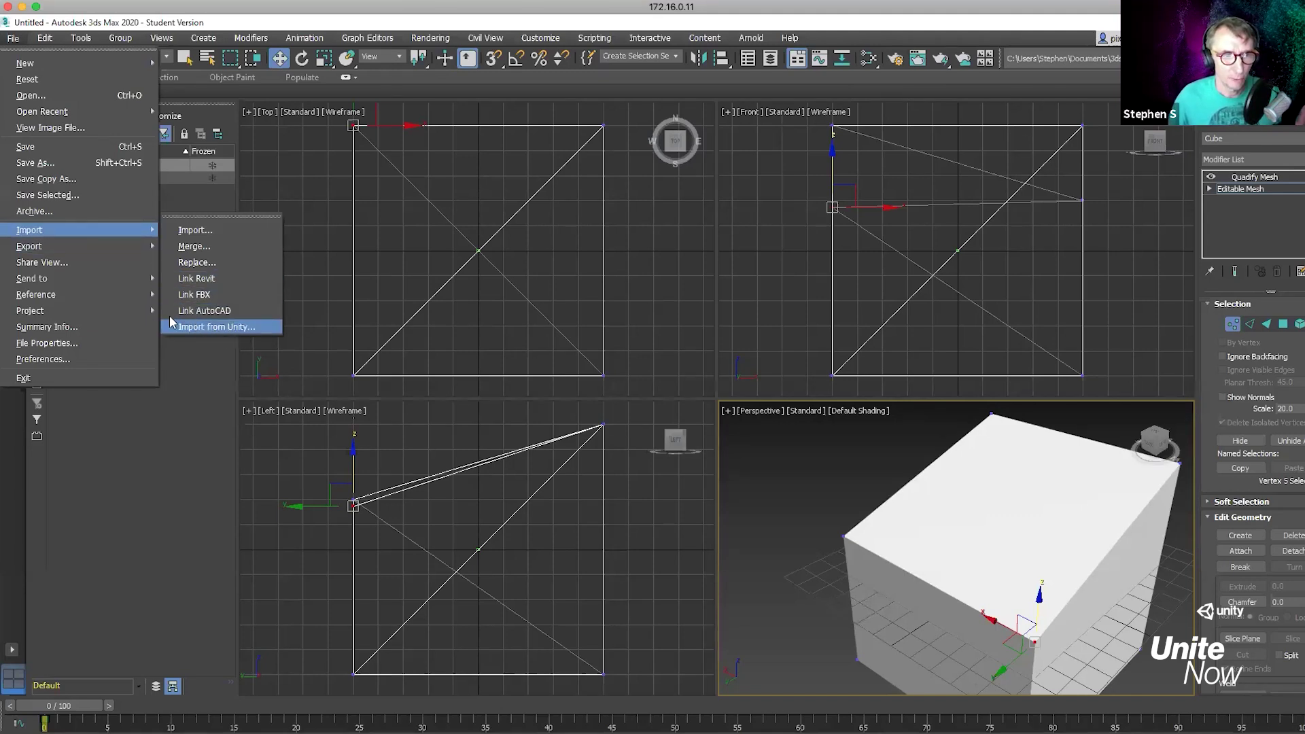
pyautogui.moveTo(78, 253)
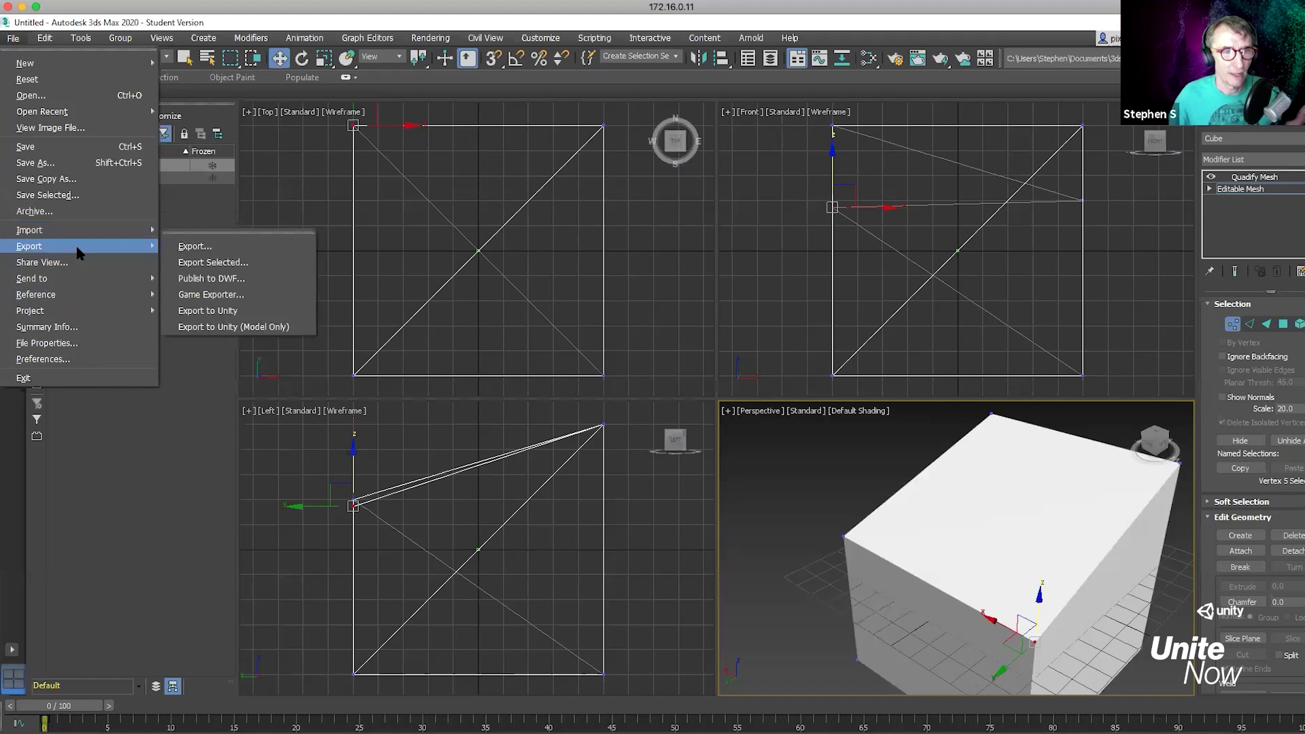
pyautogui.click(204, 327)
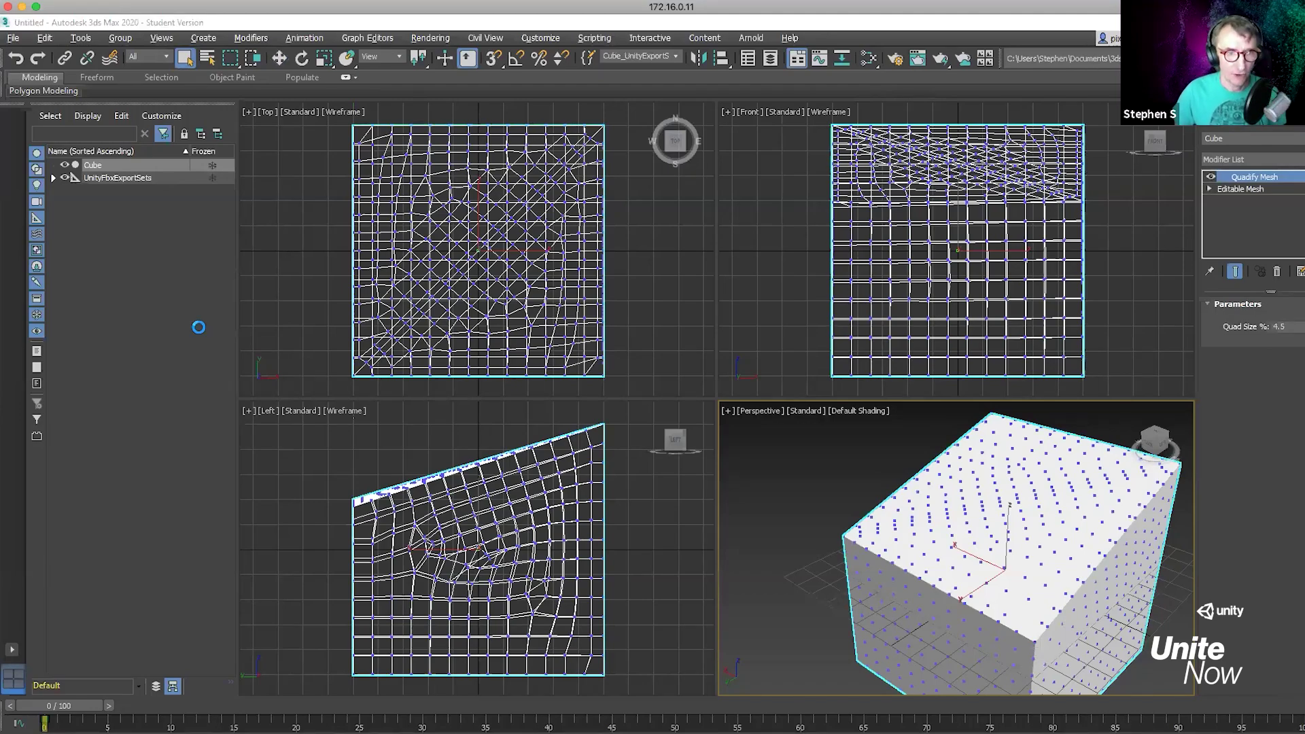
# Switch to Unity and examine the updated cube's shape in the scene from several angles and distances
pyautogui.hotkey('alt', 'Tab')
pyautogui.keyDown('alt'); pyautogui.moveTo(449, 339); pyautogui.dragTo(475, 370); pyautogui.keyUp('alt')
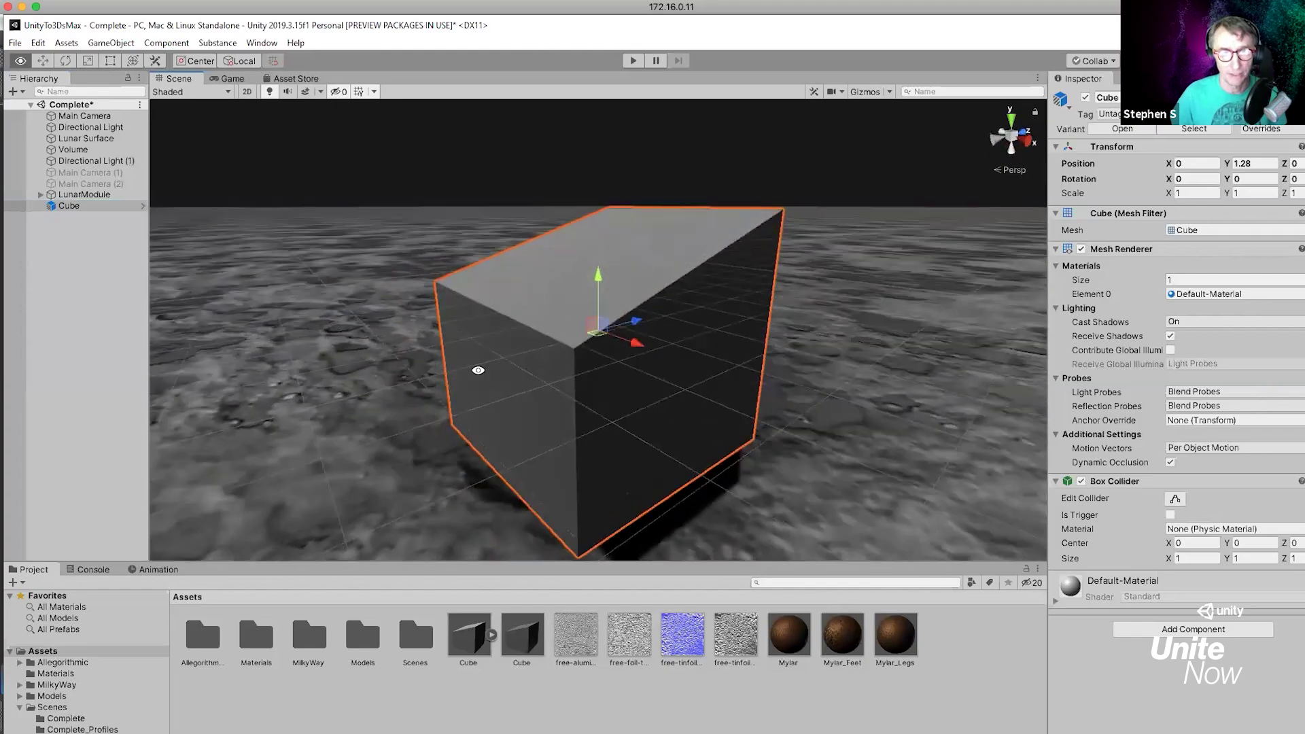
pyautogui.keyDown('alt'); pyautogui.moveTo(678, 364); pyautogui.dragTo(500, 365); pyautogui.keyUp('alt')
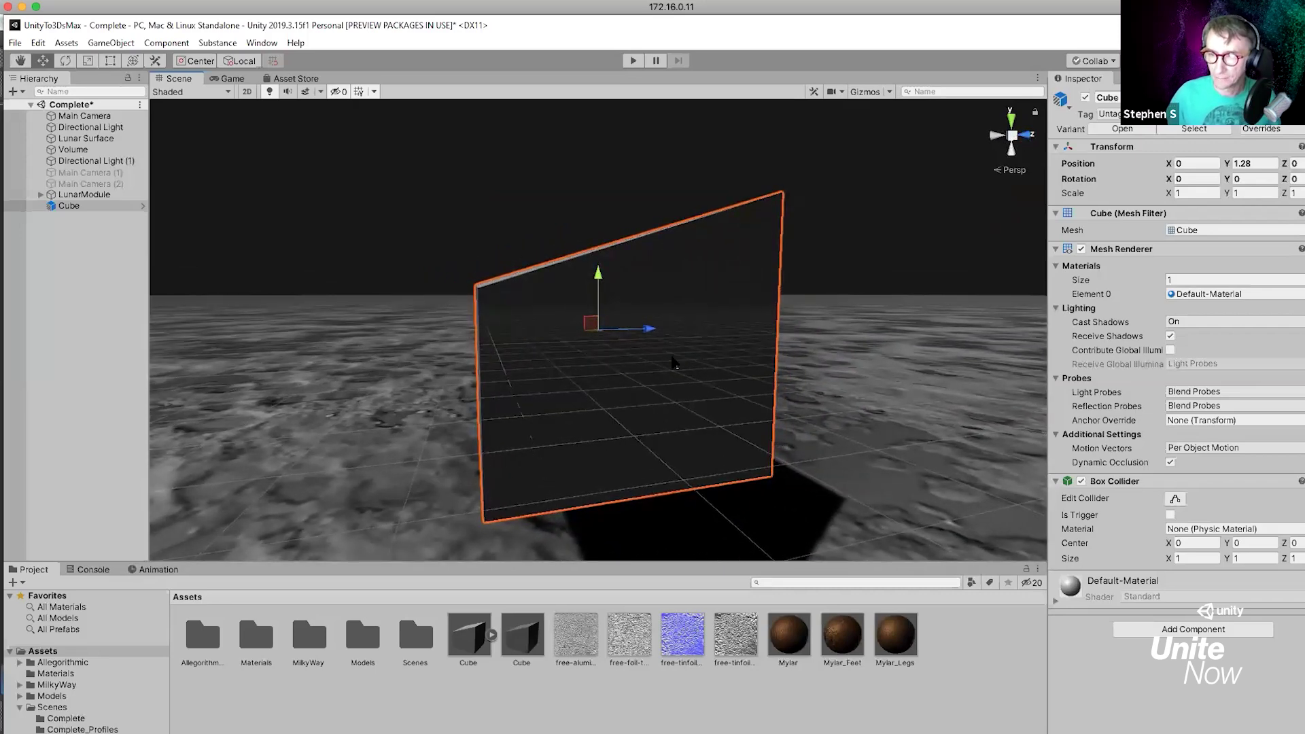
pyautogui.scroll(5, 476, 328)
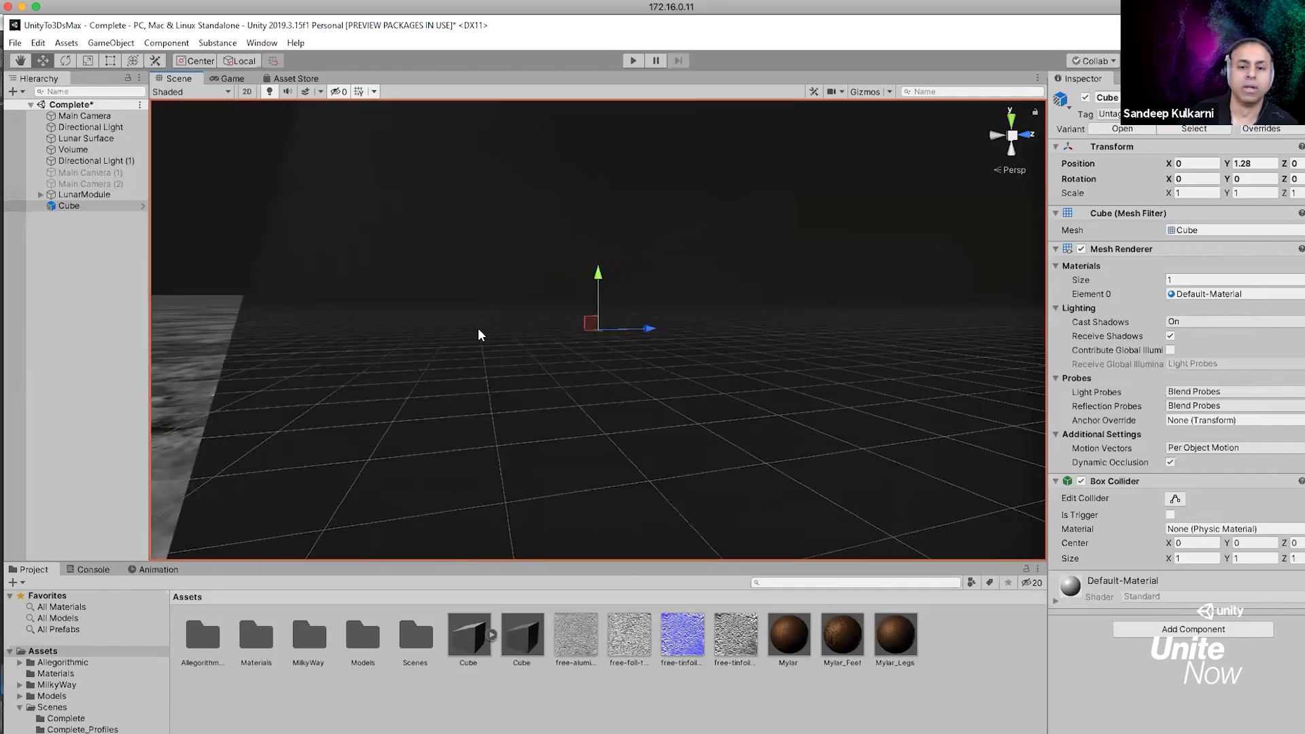
pyautogui.scroll(-10, 504, 332)
pyautogui.scroll(4, 504, 336)
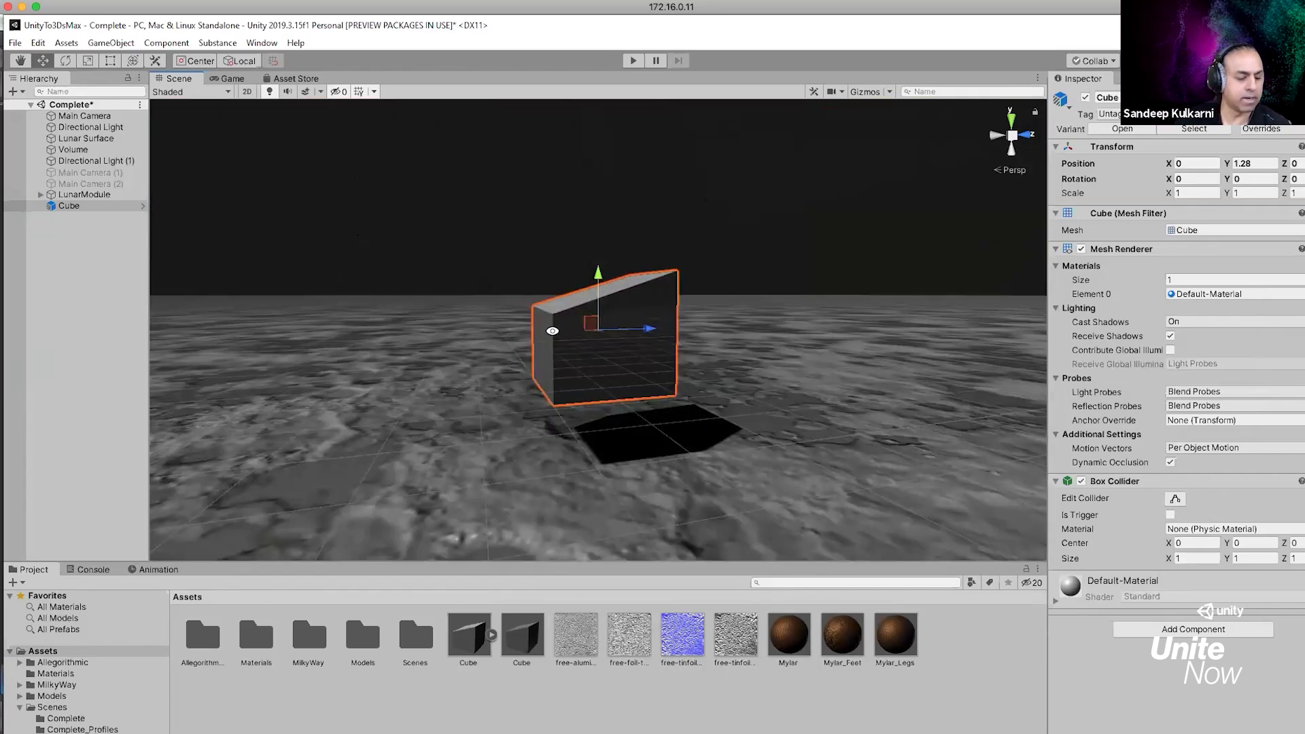
pyautogui.keyDown('alt'); pyautogui.moveTo(601, 338); pyautogui.dragTo(576, 388); pyautogui.keyUp('alt')
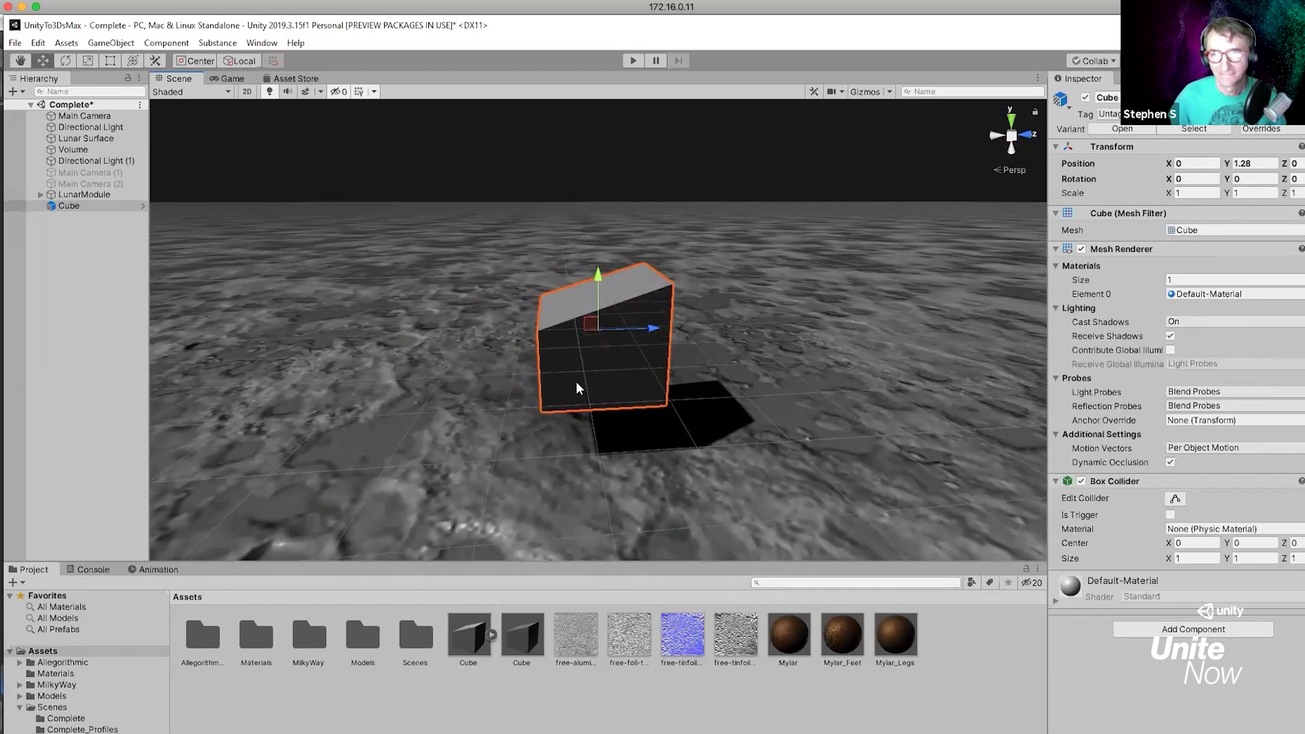
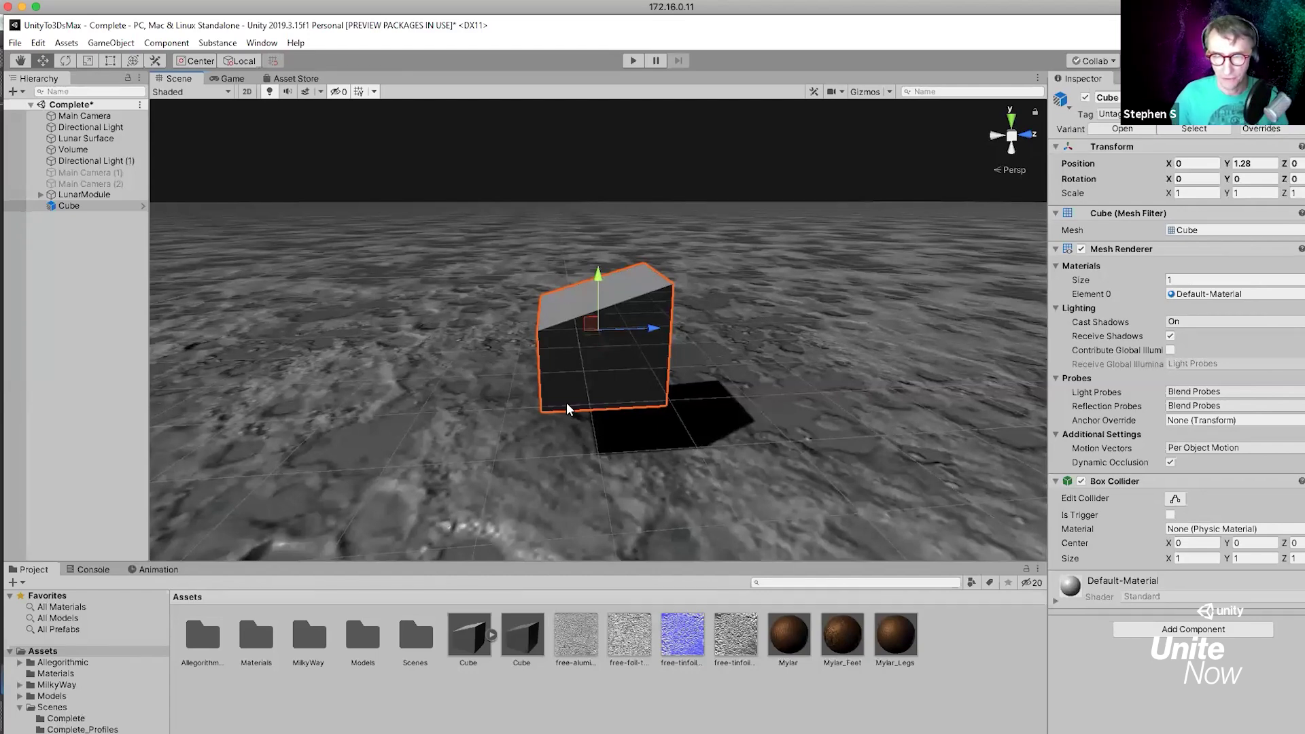
pyautogui.keyDown('alt'); pyautogui.moveTo(549, 380); pyautogui.dragTo(685, 381); pyautogui.keyUp('alt')
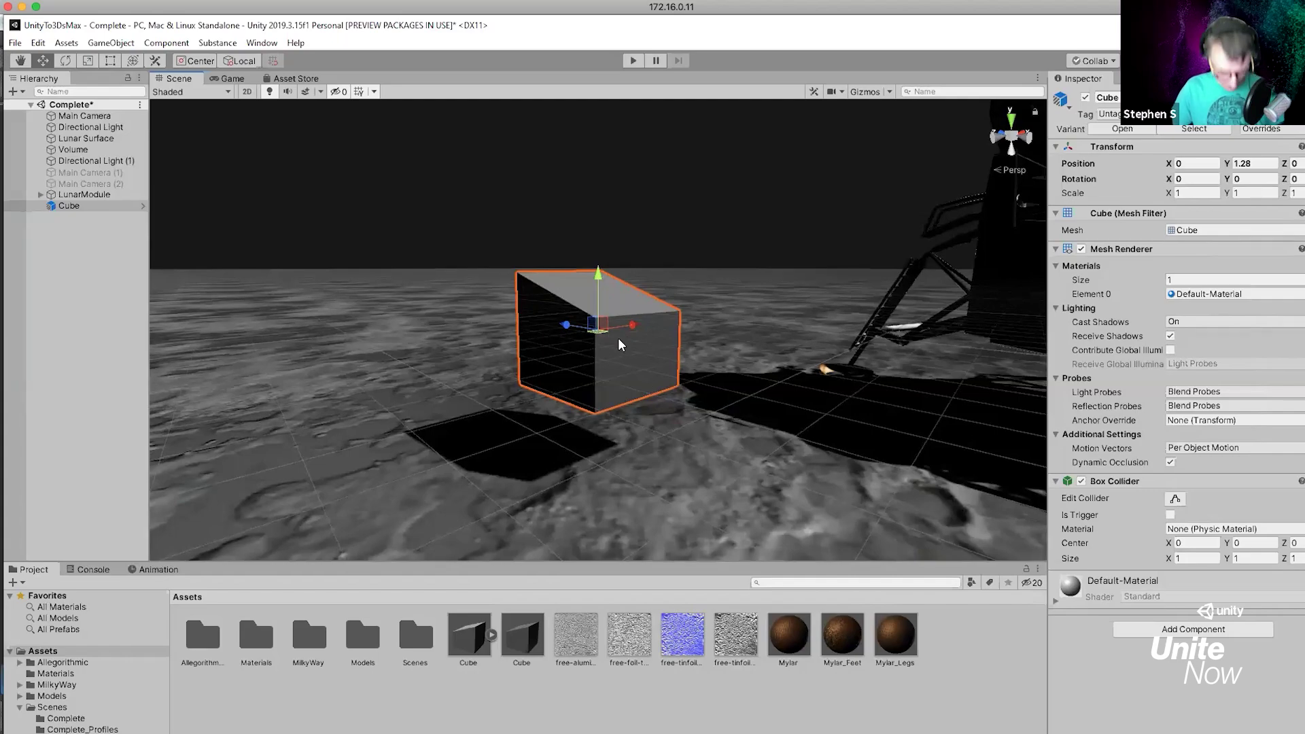
# Switch back to 3ds Max and clone the cube as a copy named CubeLOD1
pyautogui.hotkey('alt', 'Tab')
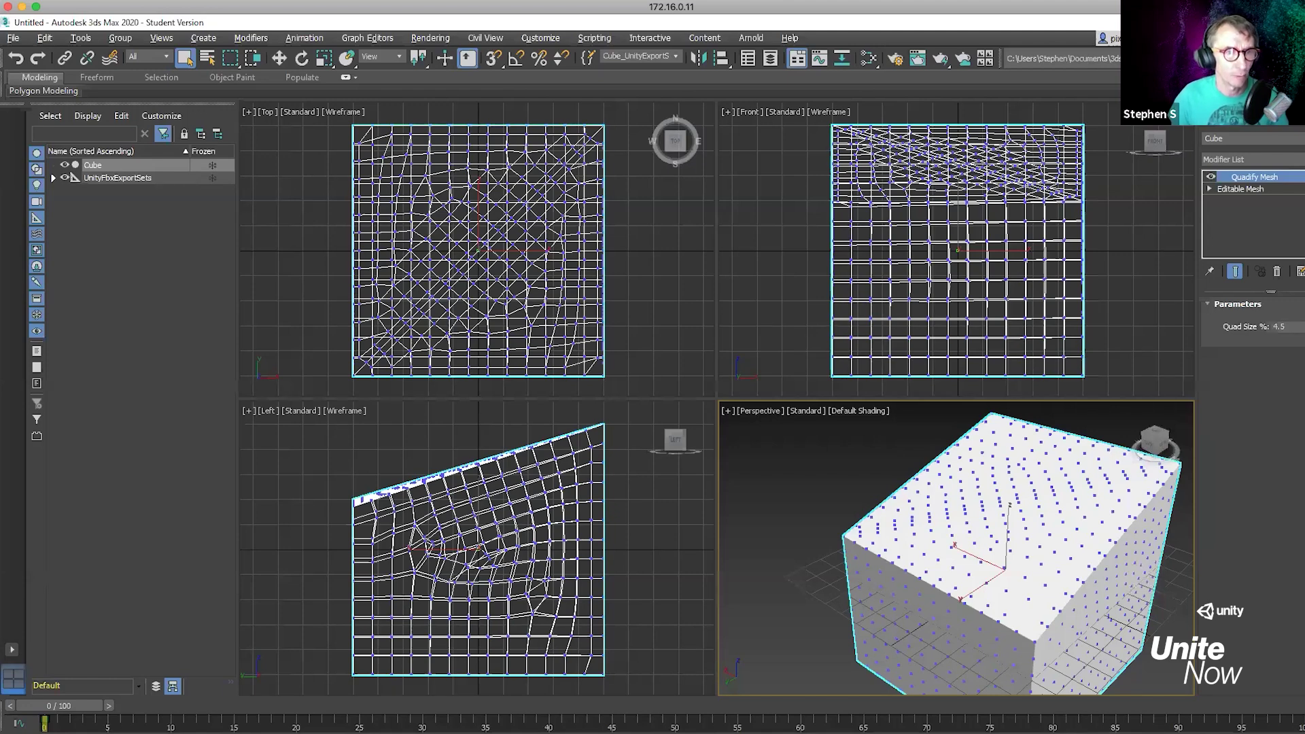
pyautogui.click(94, 165)
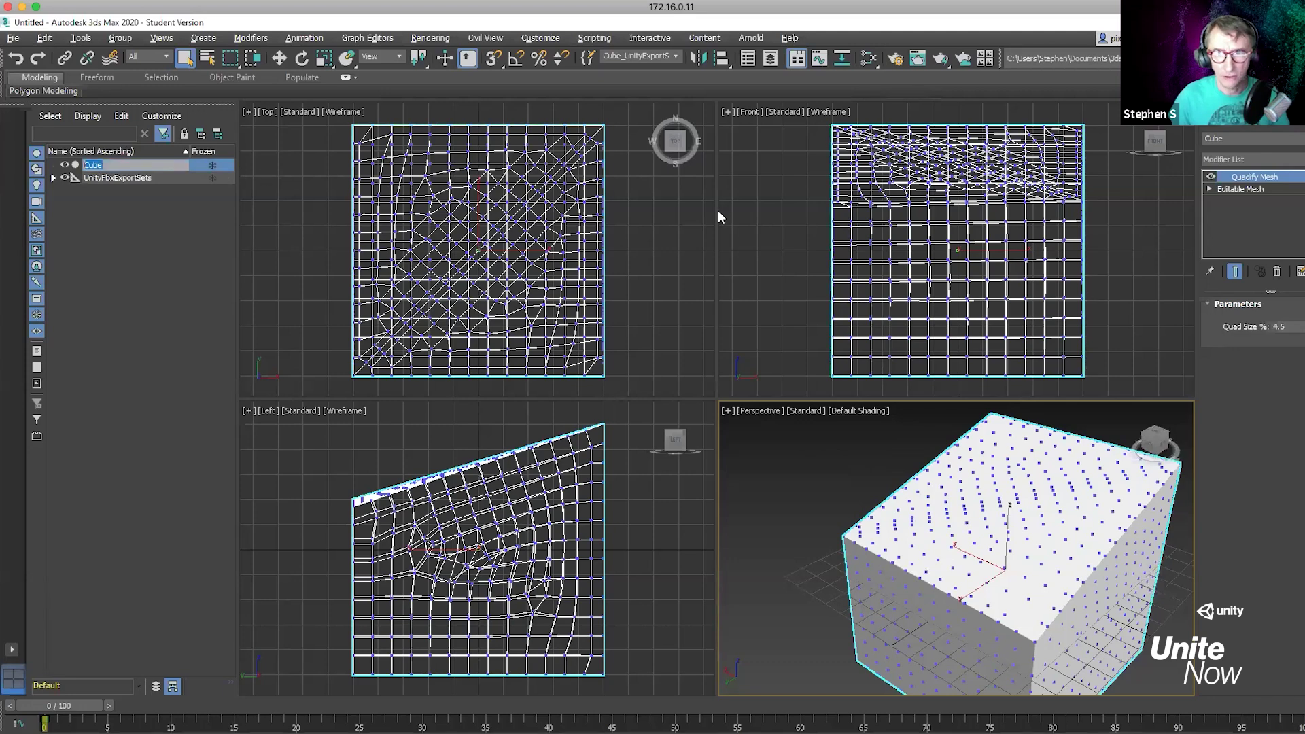
pyautogui.click(75, 168)
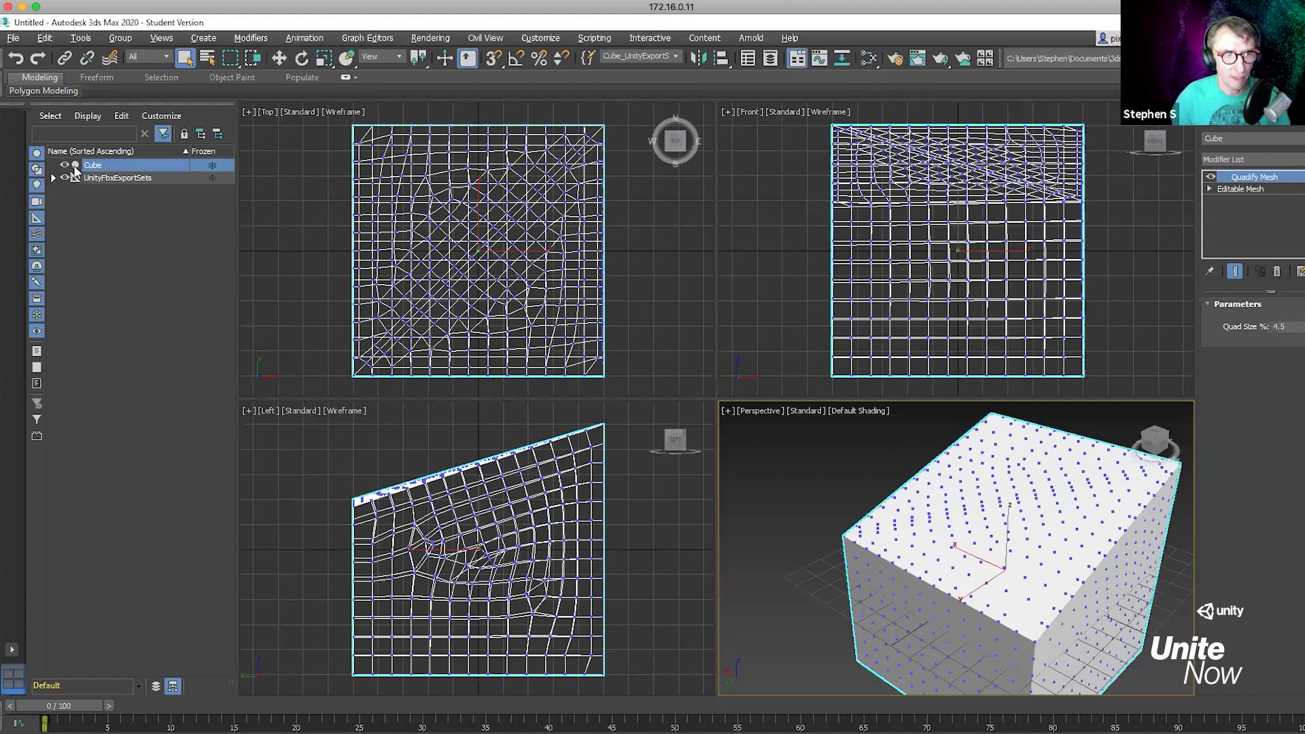
pyautogui.rightClick(76, 171)
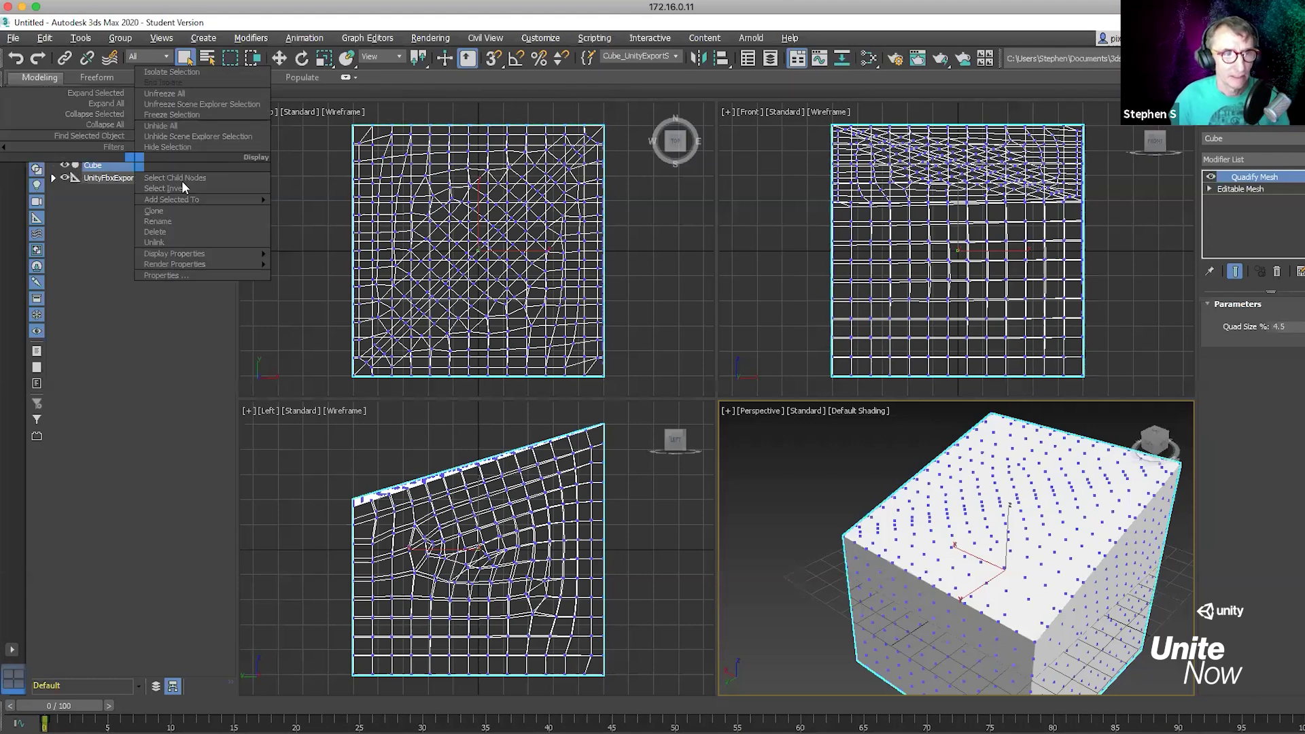
pyautogui.click(156, 211)
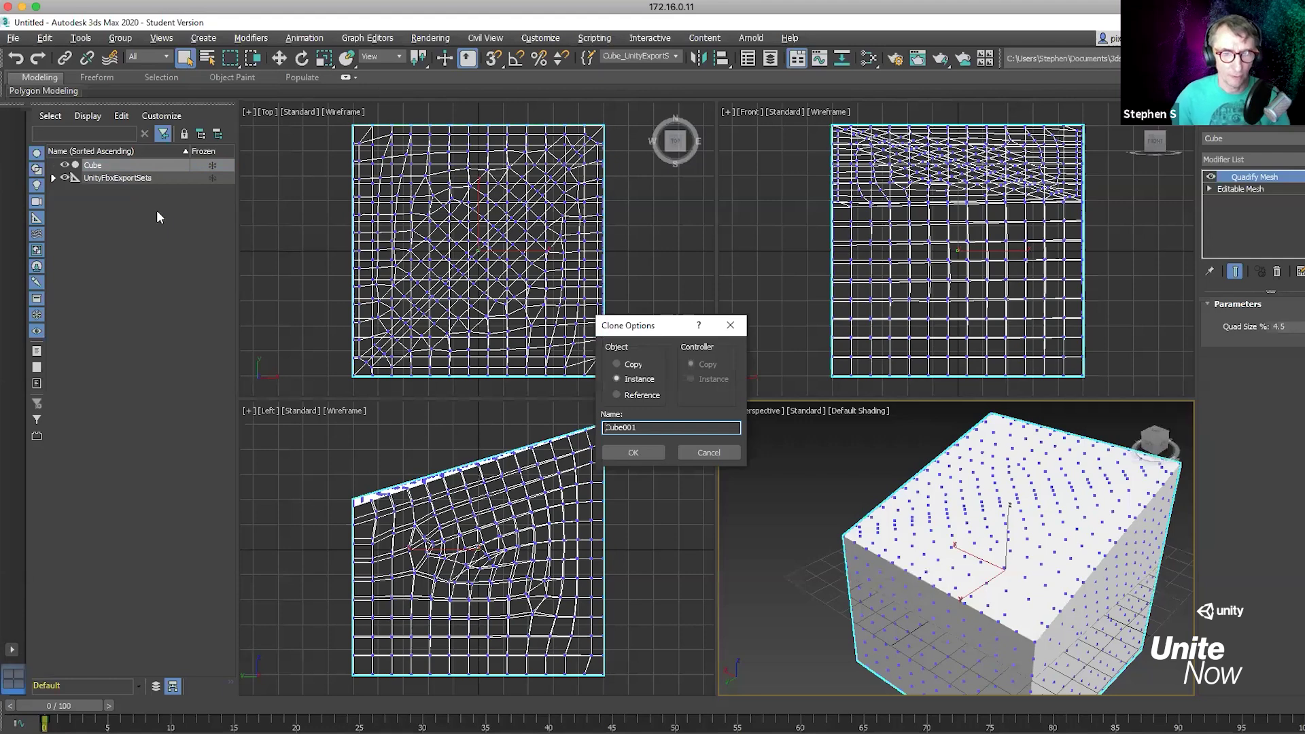
pyautogui.click(636, 371)
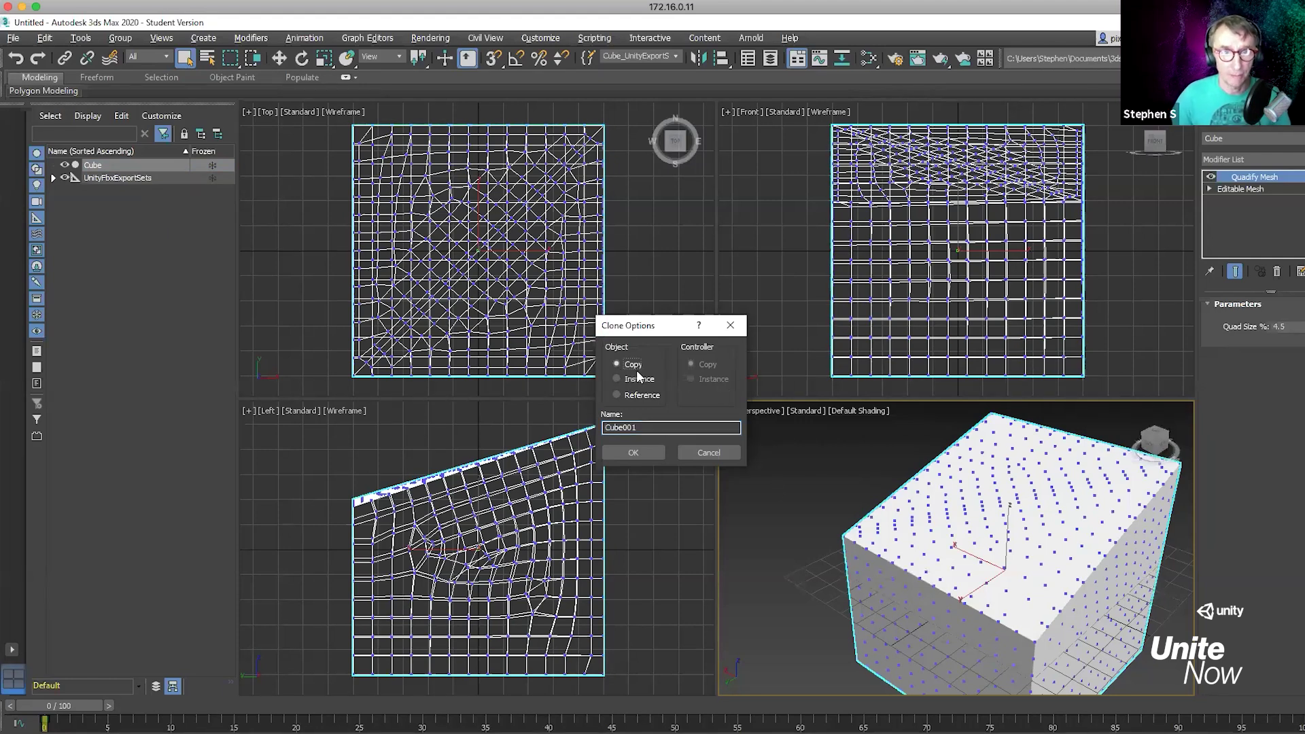
pyautogui.click(642, 428)
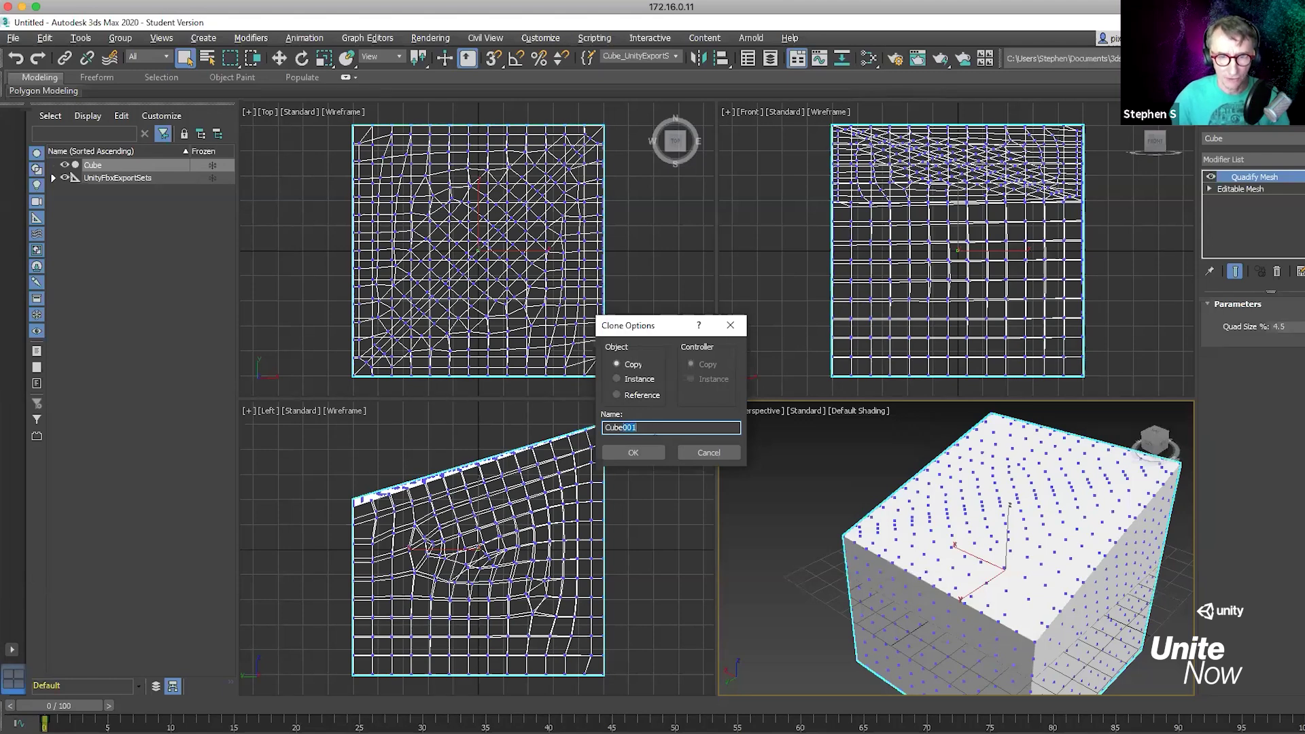
pyautogui.write('LOD')
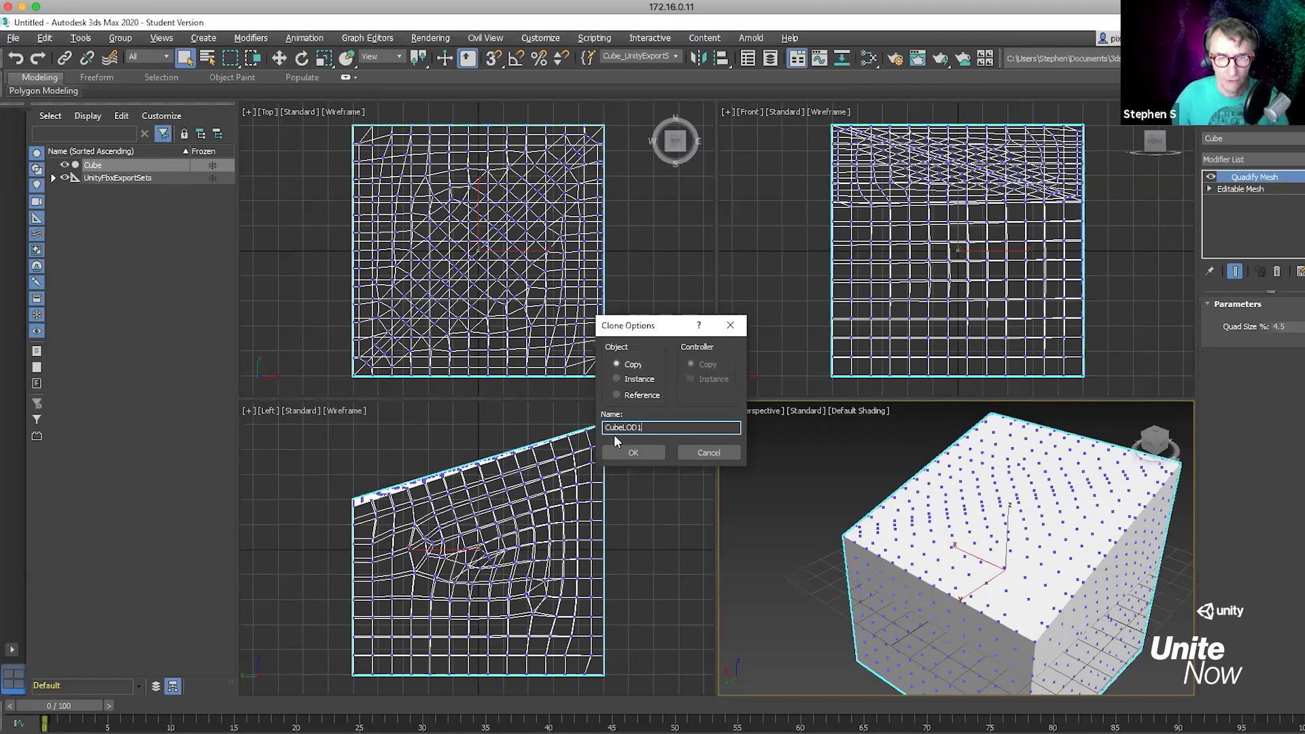
pyautogui.click(634, 453)
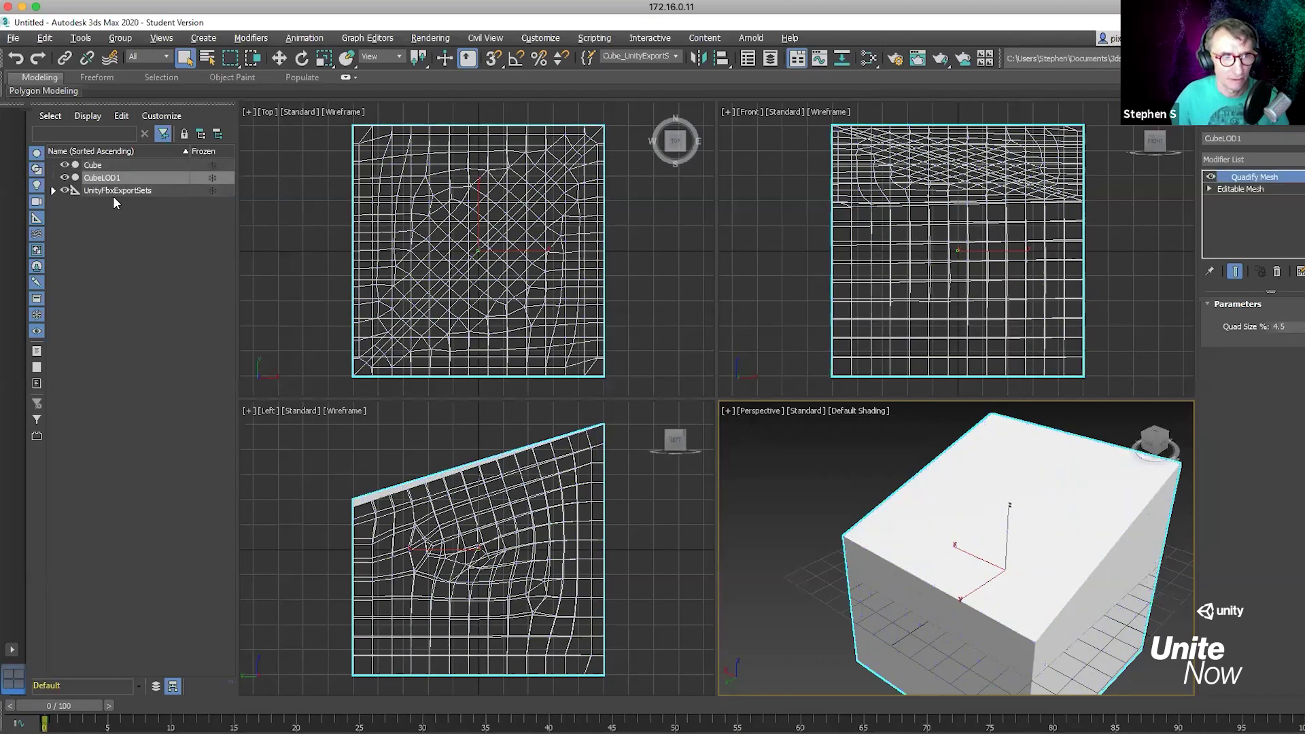
# Clone CubeLOD1 as a copy named CubeLOD2
pyautogui.rightClick(93, 181)
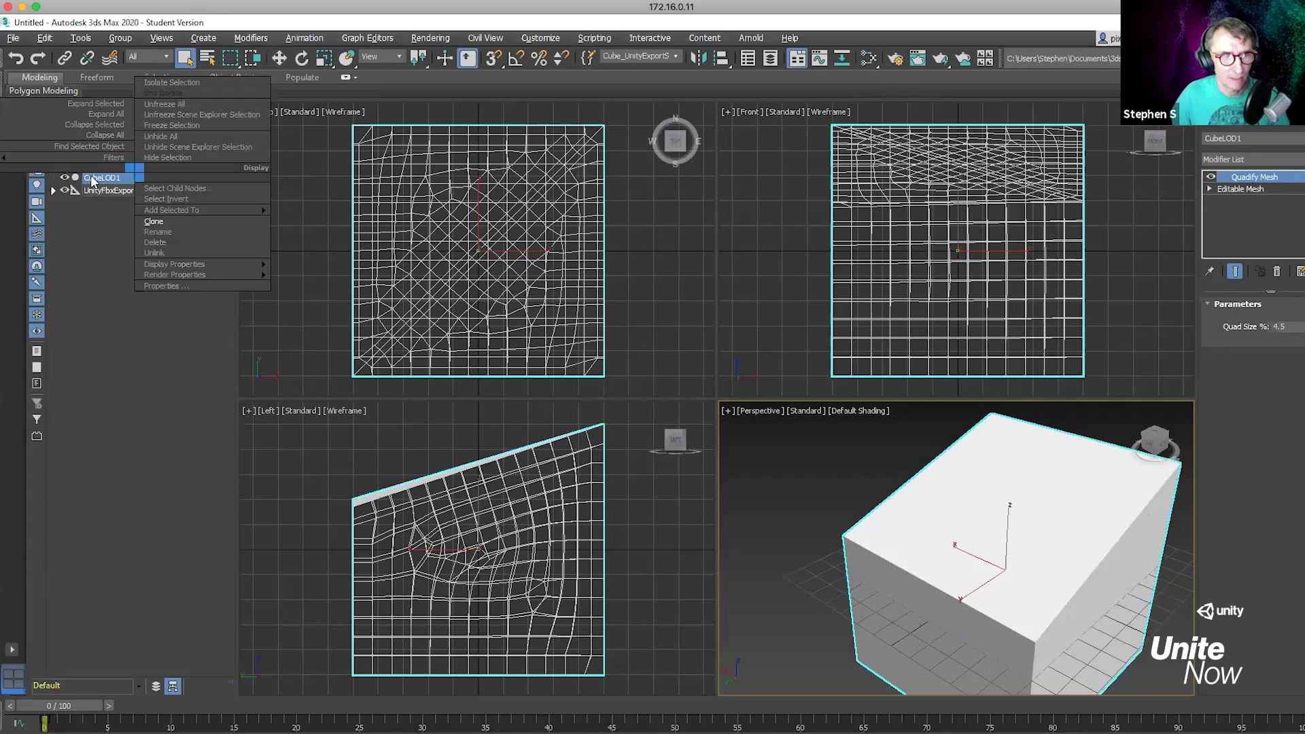
pyautogui.click(168, 225)
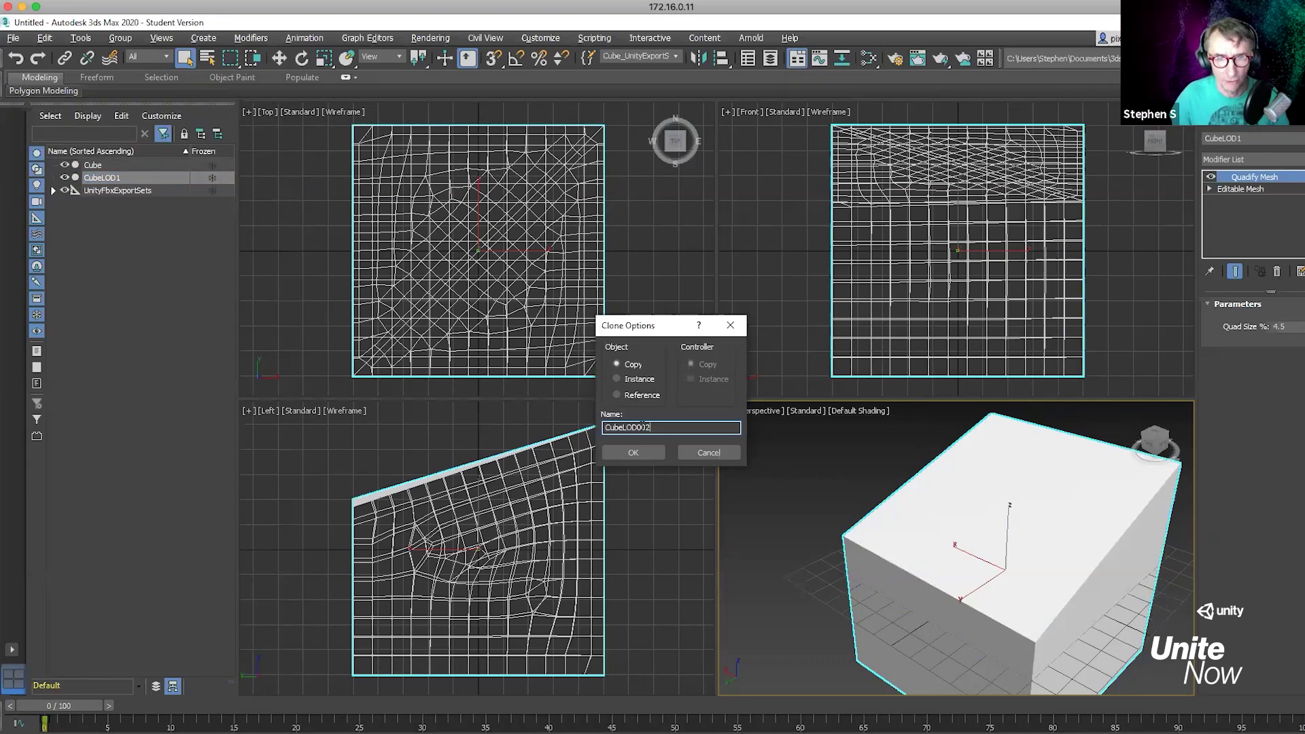
pyautogui.moveTo(646, 427); pyautogui.dragTo(639, 427)
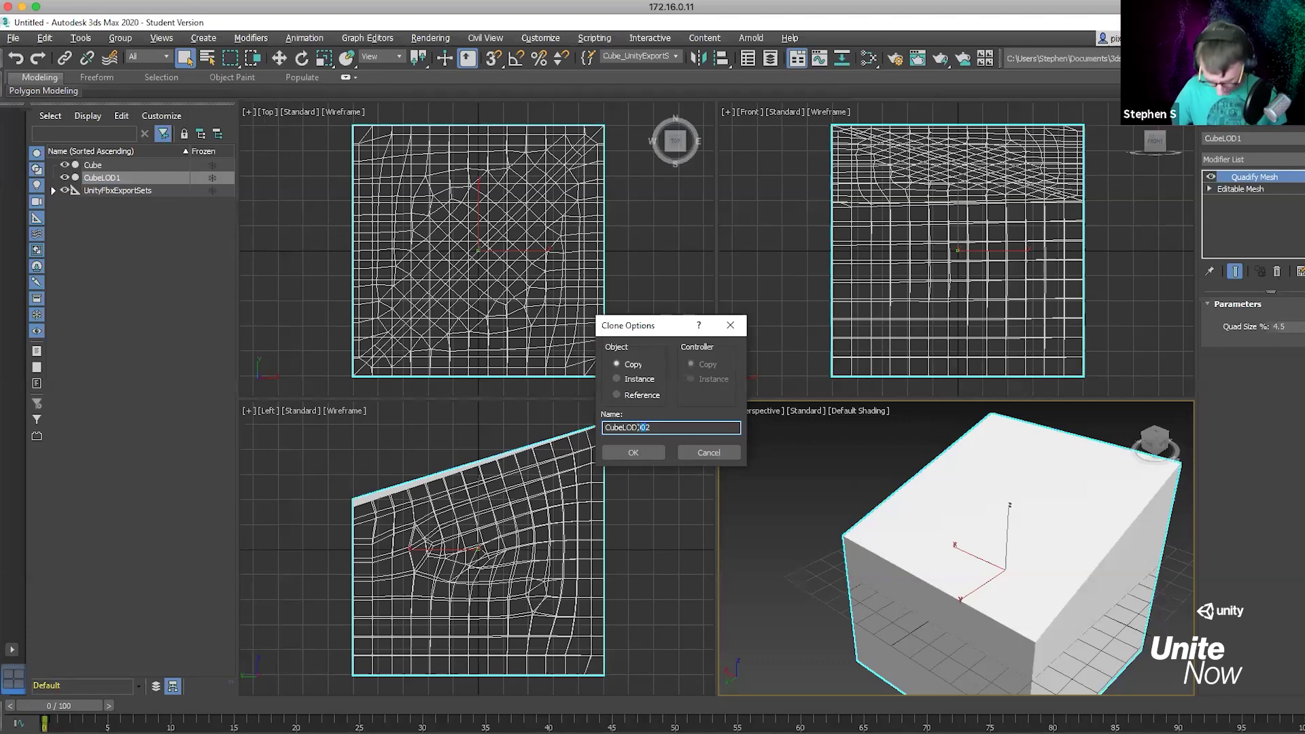
pyautogui.click(632, 452)
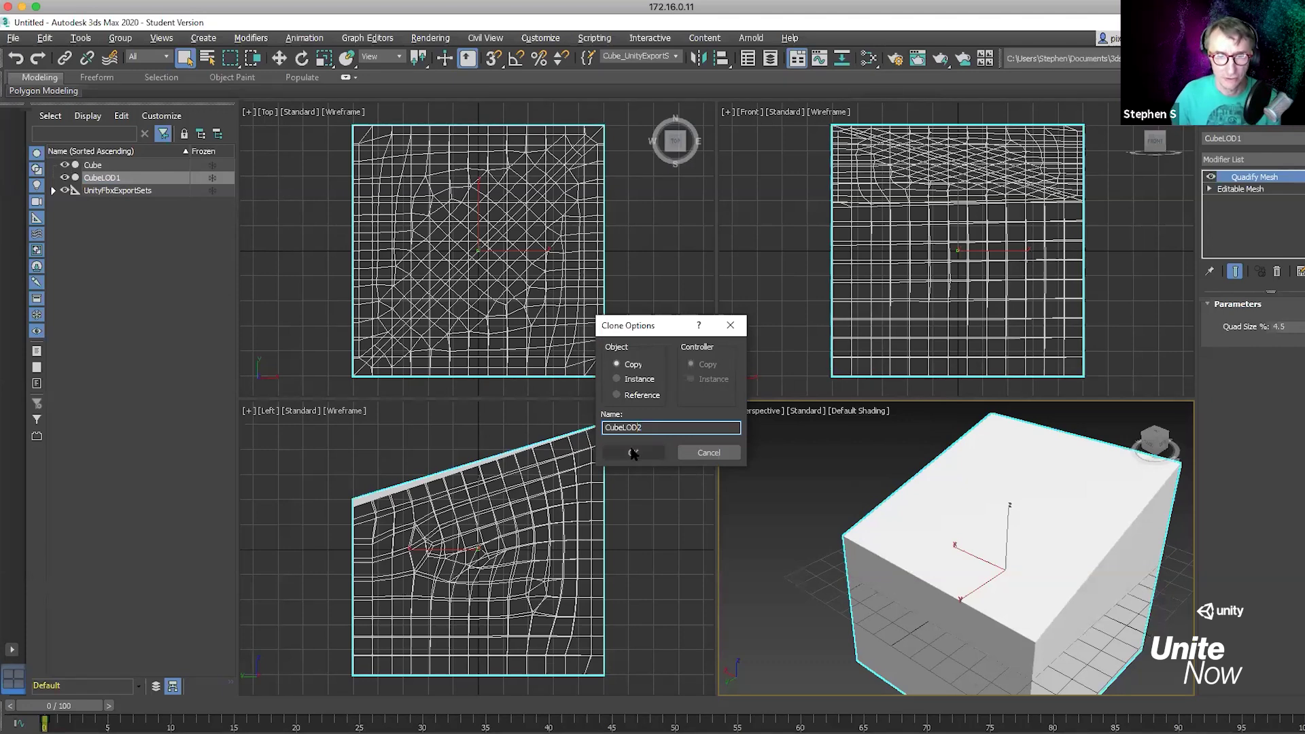
# Rename the original cube as CubeLOD0
pyautogui.click(105, 165)
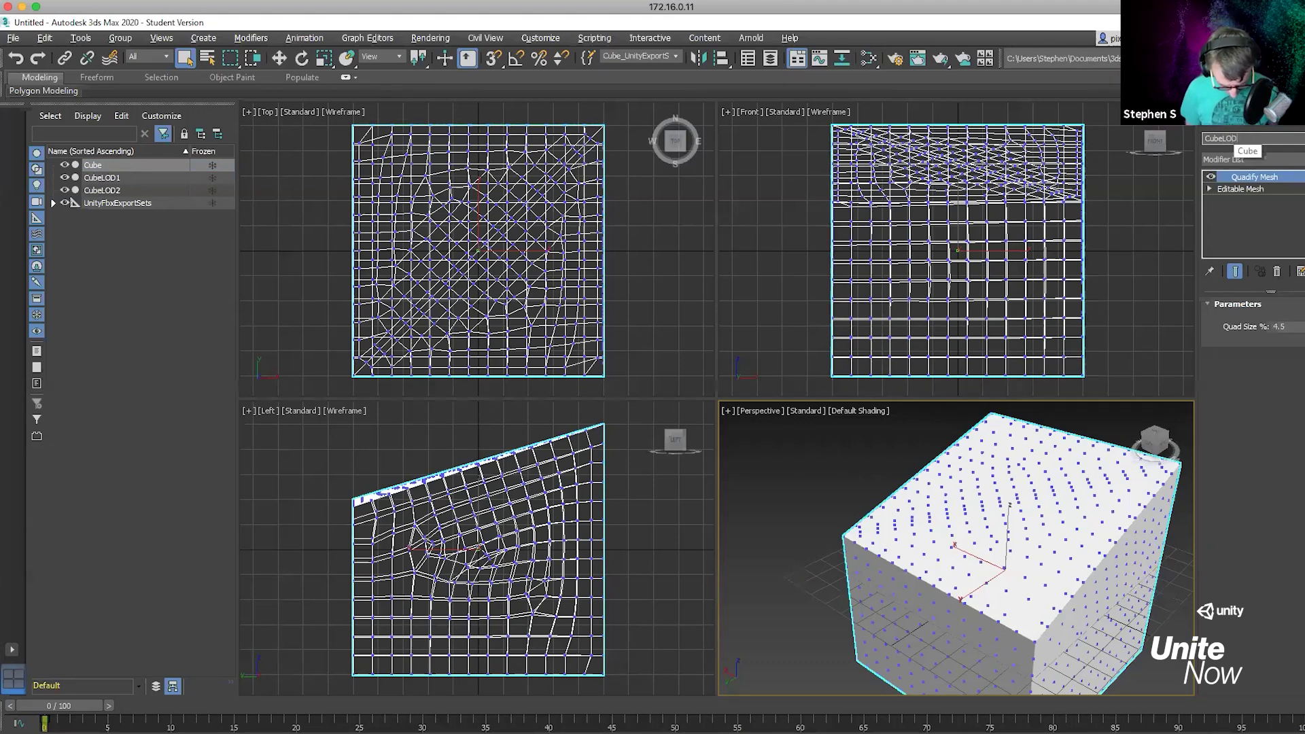
pyautogui.write('0')
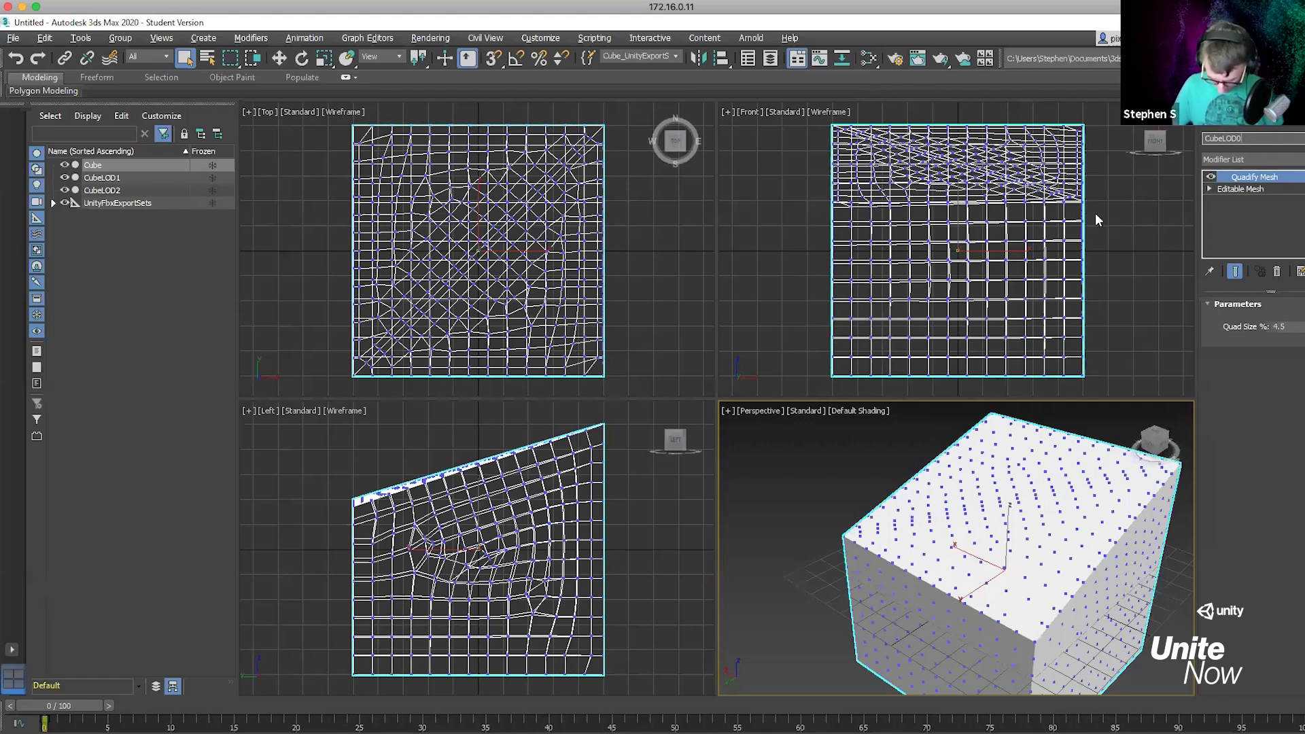
pyautogui.press('Return')
# Set the Quadify Mesh quad size of CubeLOD1 to 7.5%
pyautogui.click(102, 177)
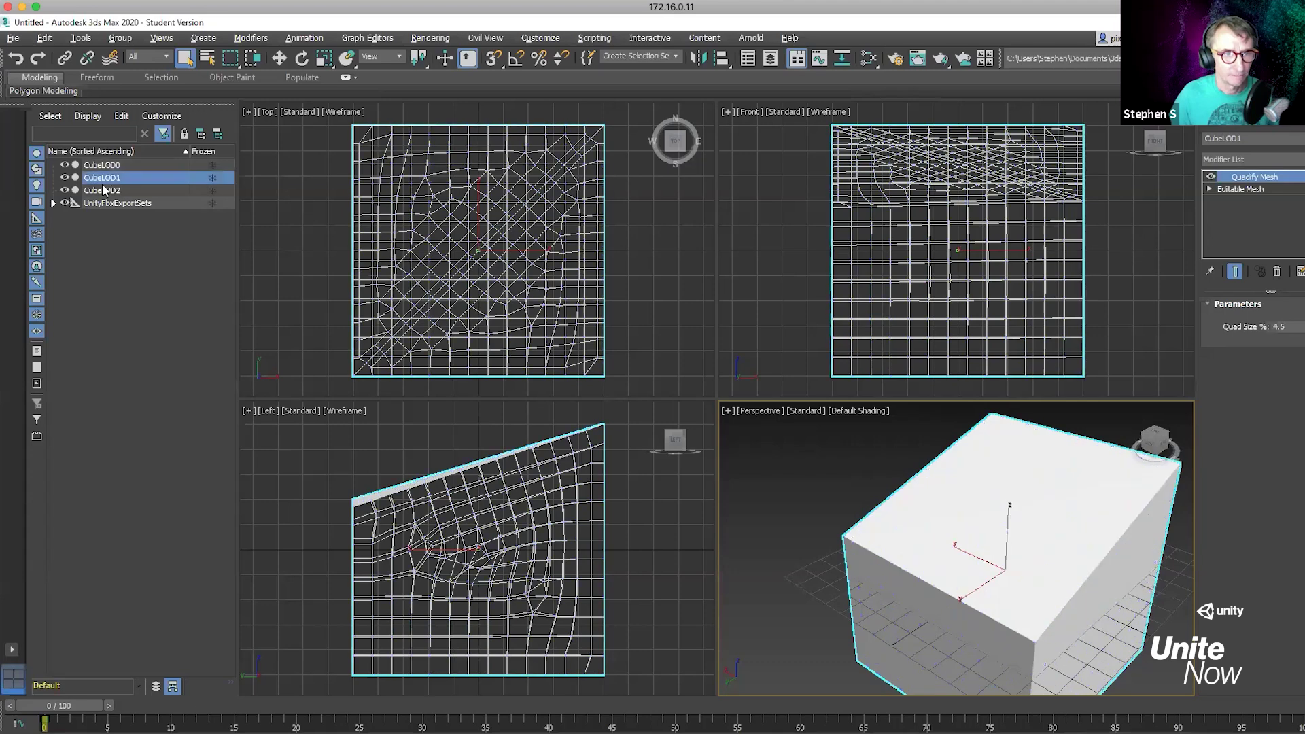
pyautogui.click(106, 166)
pyautogui.click(103, 179)
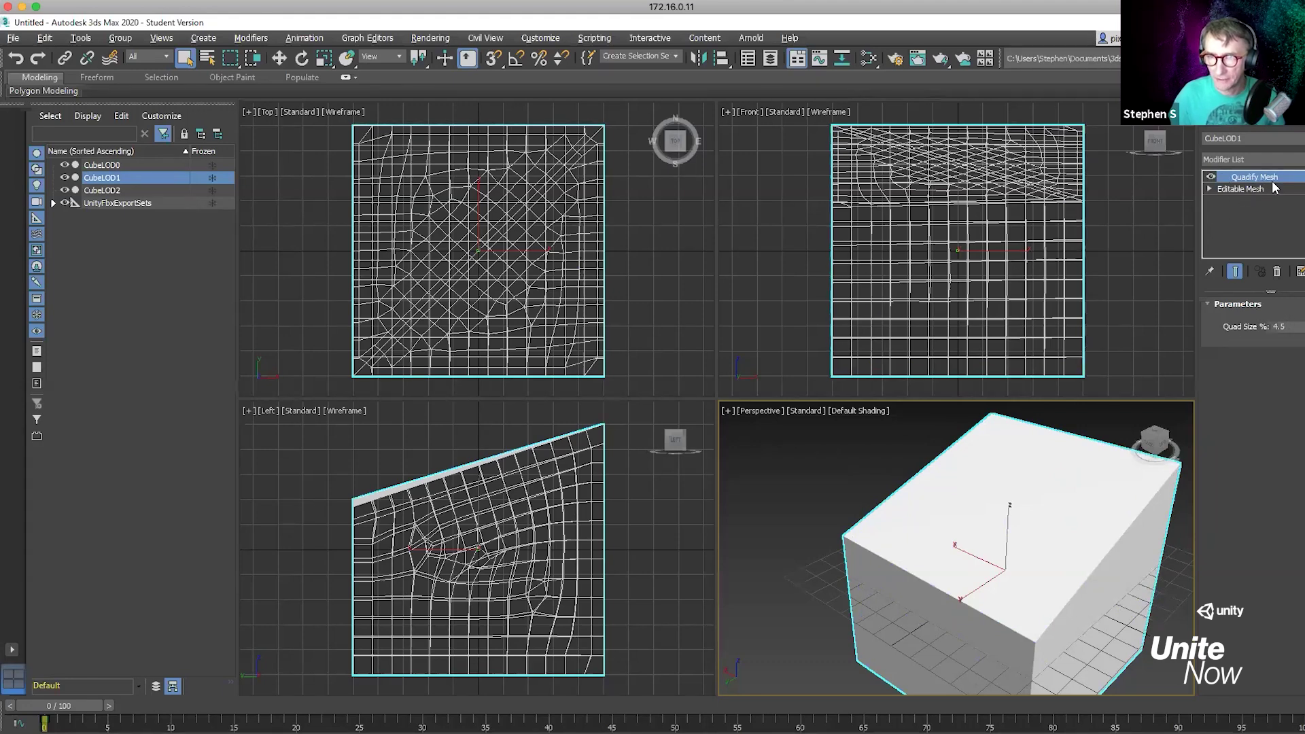
pyautogui.click(1304, 329)
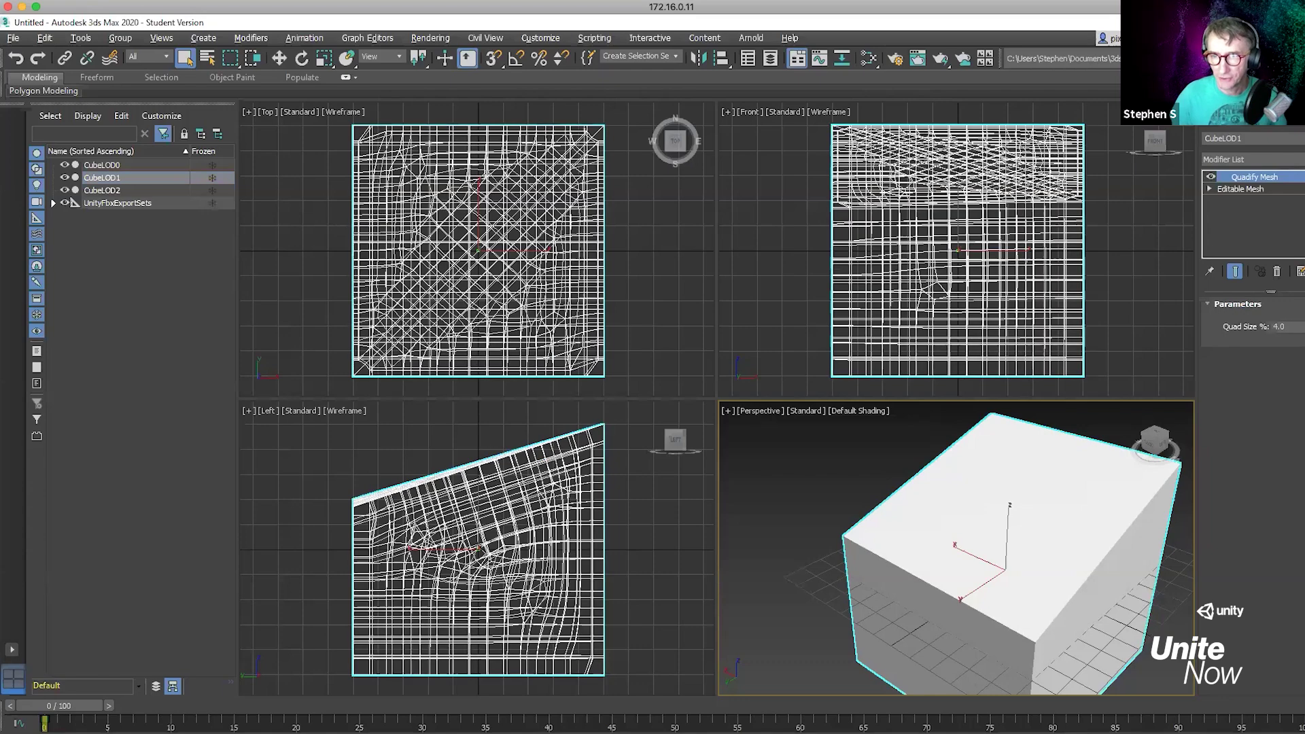
pyautogui.moveTo(1303, 326); pyautogui.dragTo(1303, 312)
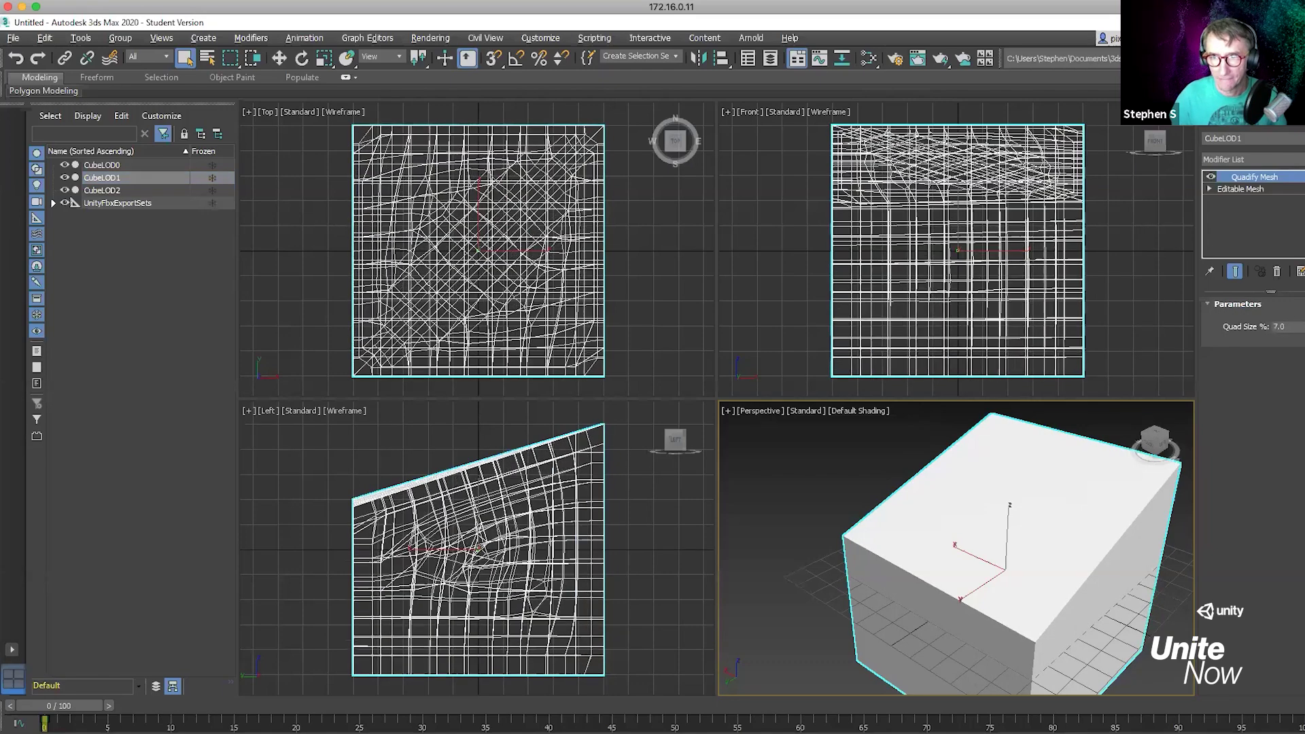
# Set the Quadify Mesh quad size of CubeLOD2 to 12.5% and compare the settings of the three cubes
pyautogui.click(102, 190)
pyautogui.moveTo(1303, 327); pyautogui.dragTo(1303, 293)
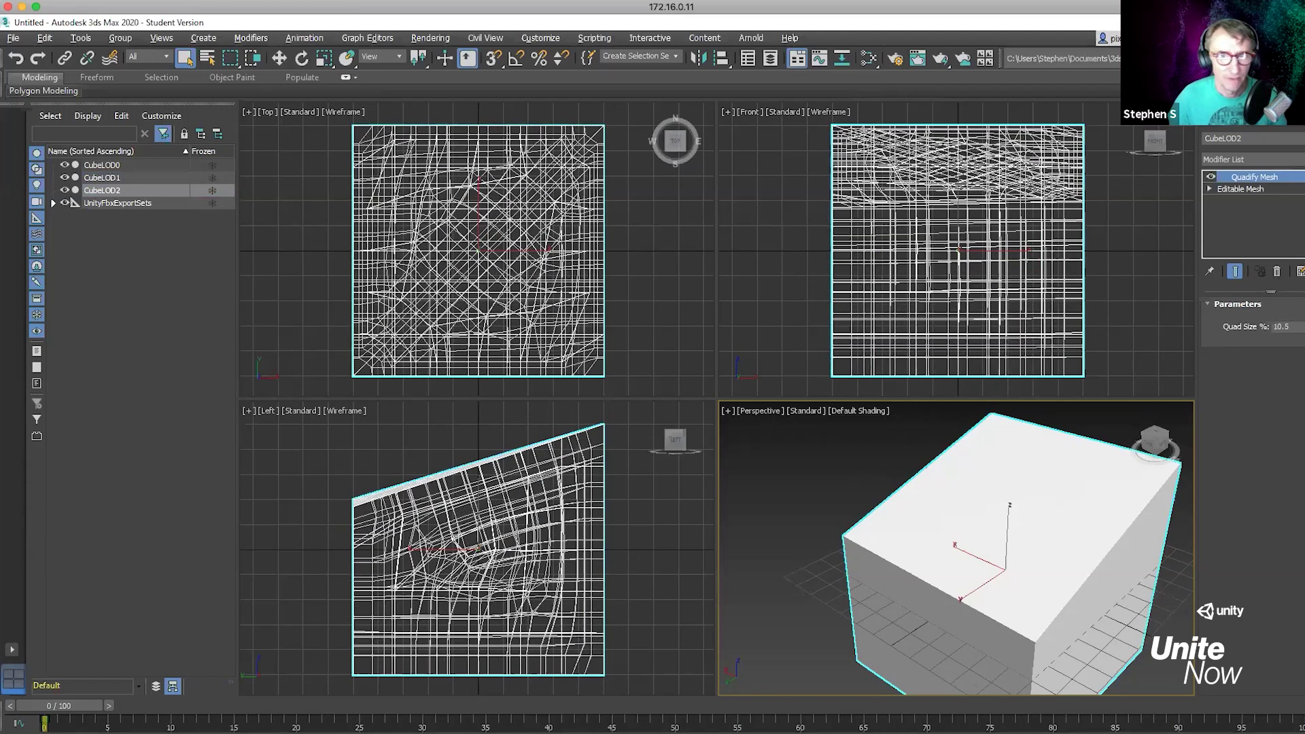
pyautogui.click(121, 178)
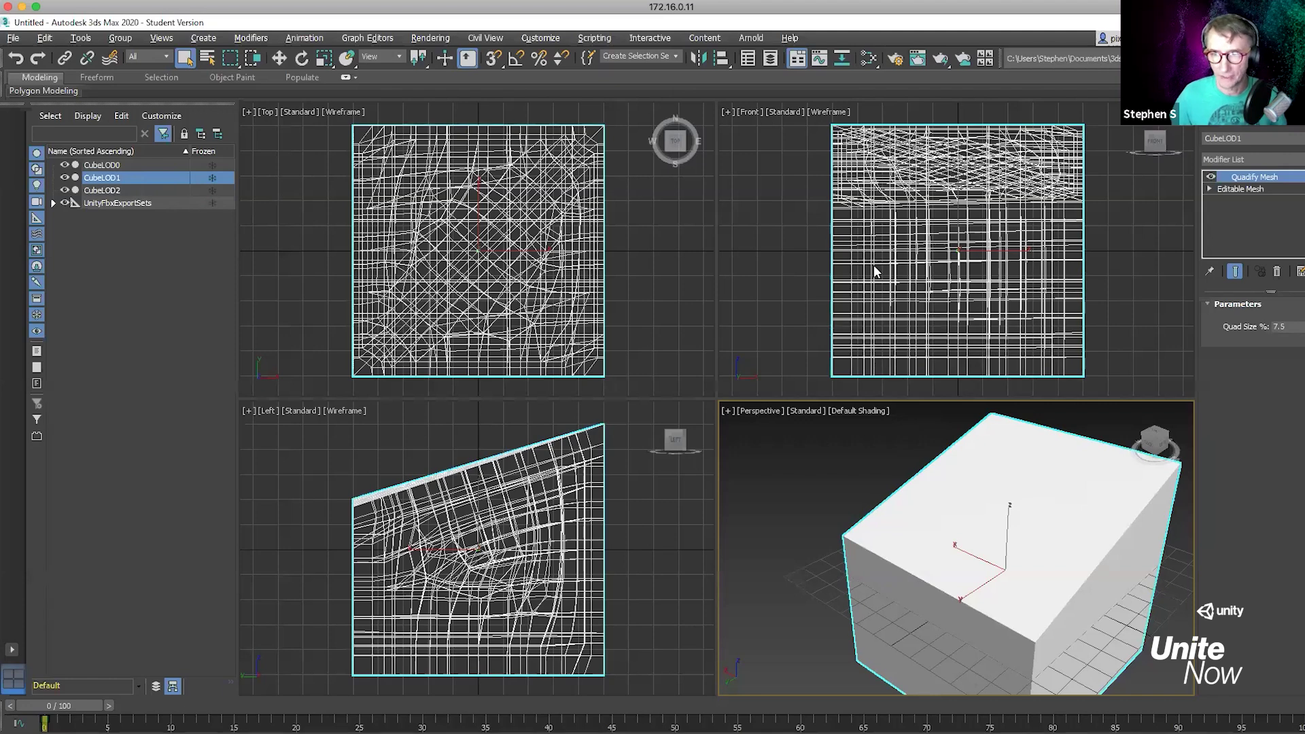
pyautogui.click(124, 191)
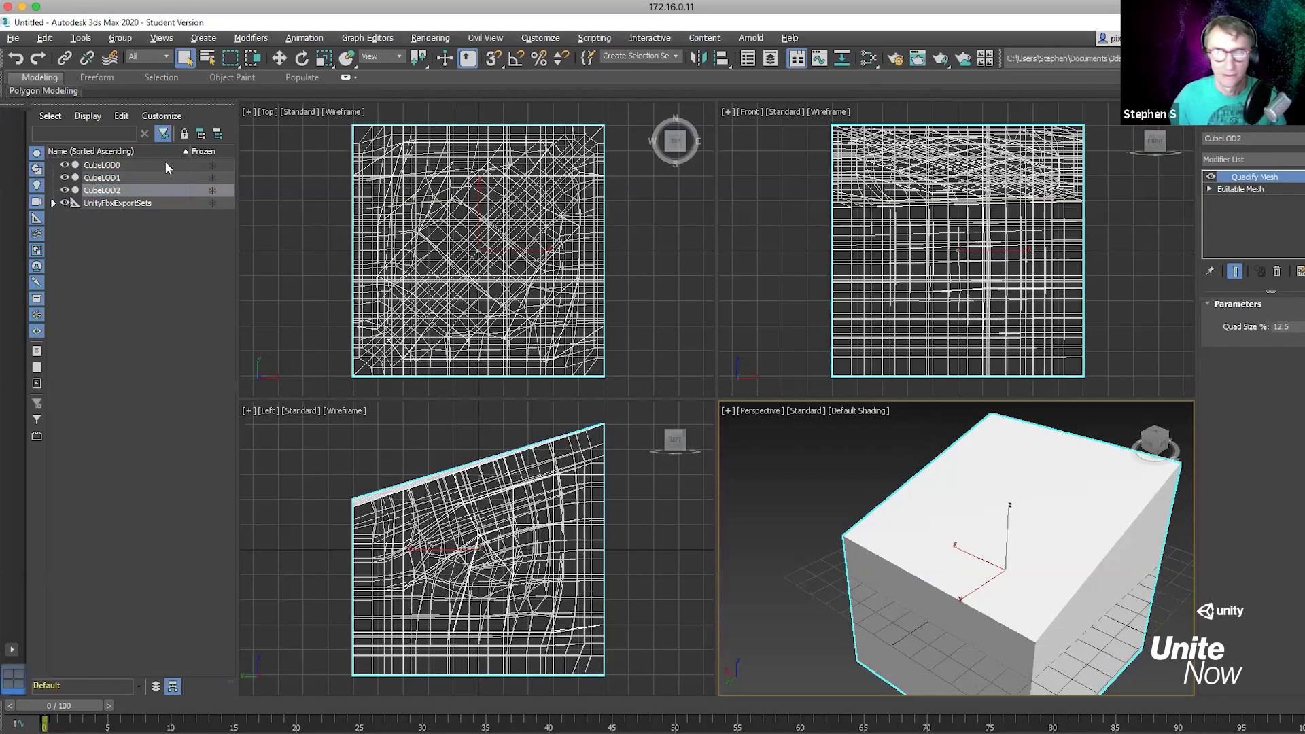
pyautogui.click(130, 165)
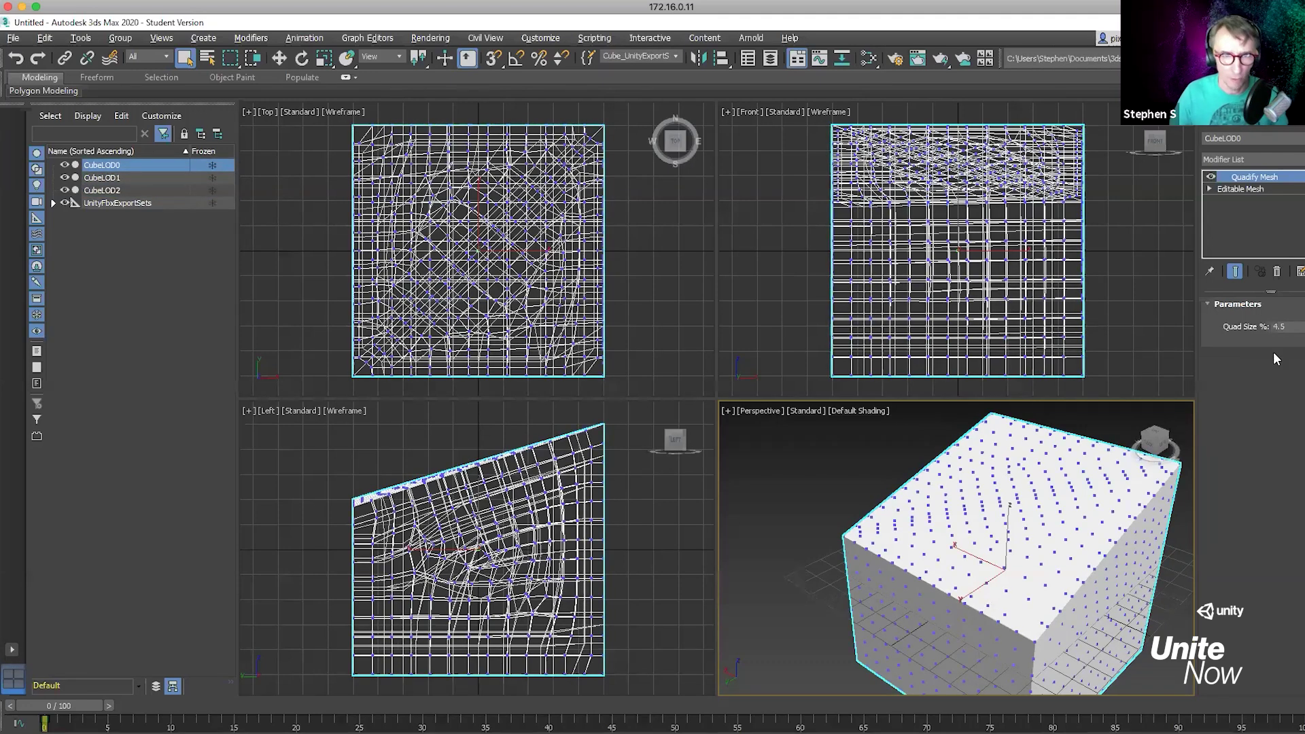
pyautogui.click(112, 177)
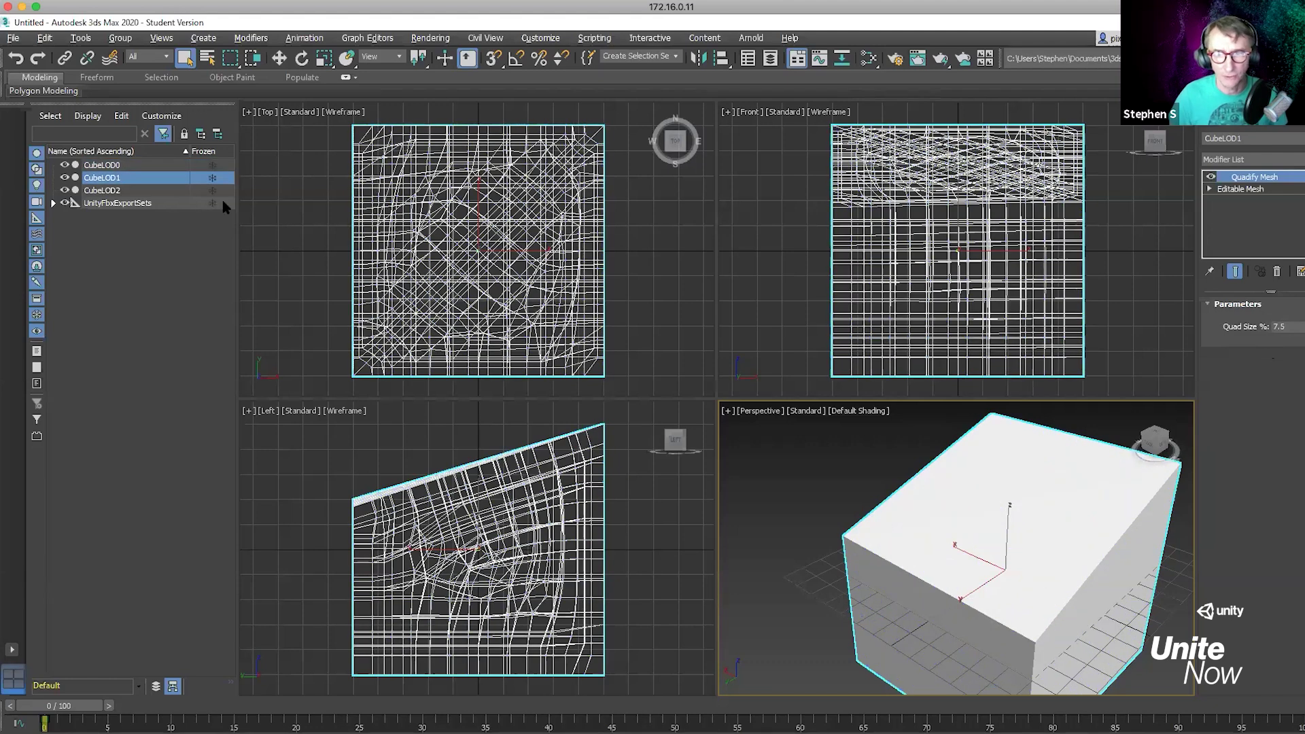
pyautogui.click(124, 190)
pyautogui.click(132, 178)
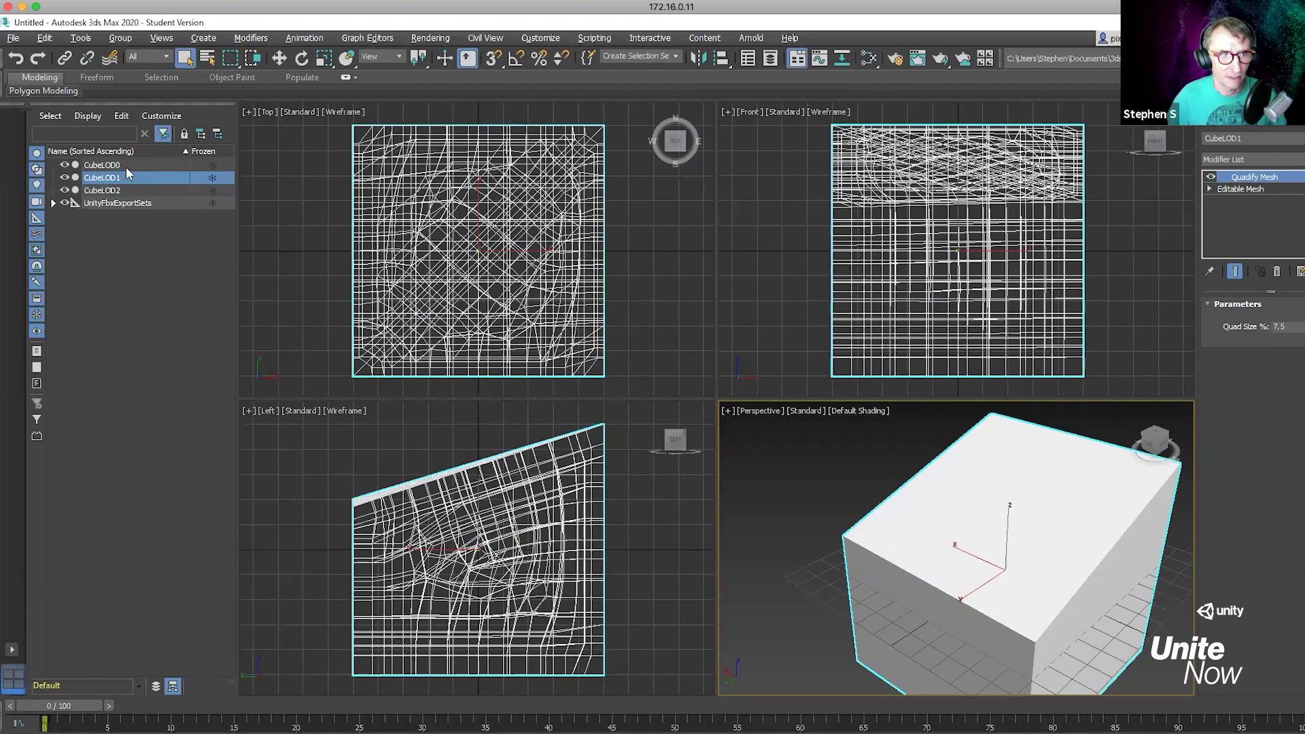
# Group CubeLOD0, CubeLOD1 and CubeLOD2 under the name CUBE_LOD_Group
pyautogui.click(125, 166)
pyautogui.keyDown('shift'); pyautogui.click(124, 189); pyautogui.keyUp('shift')
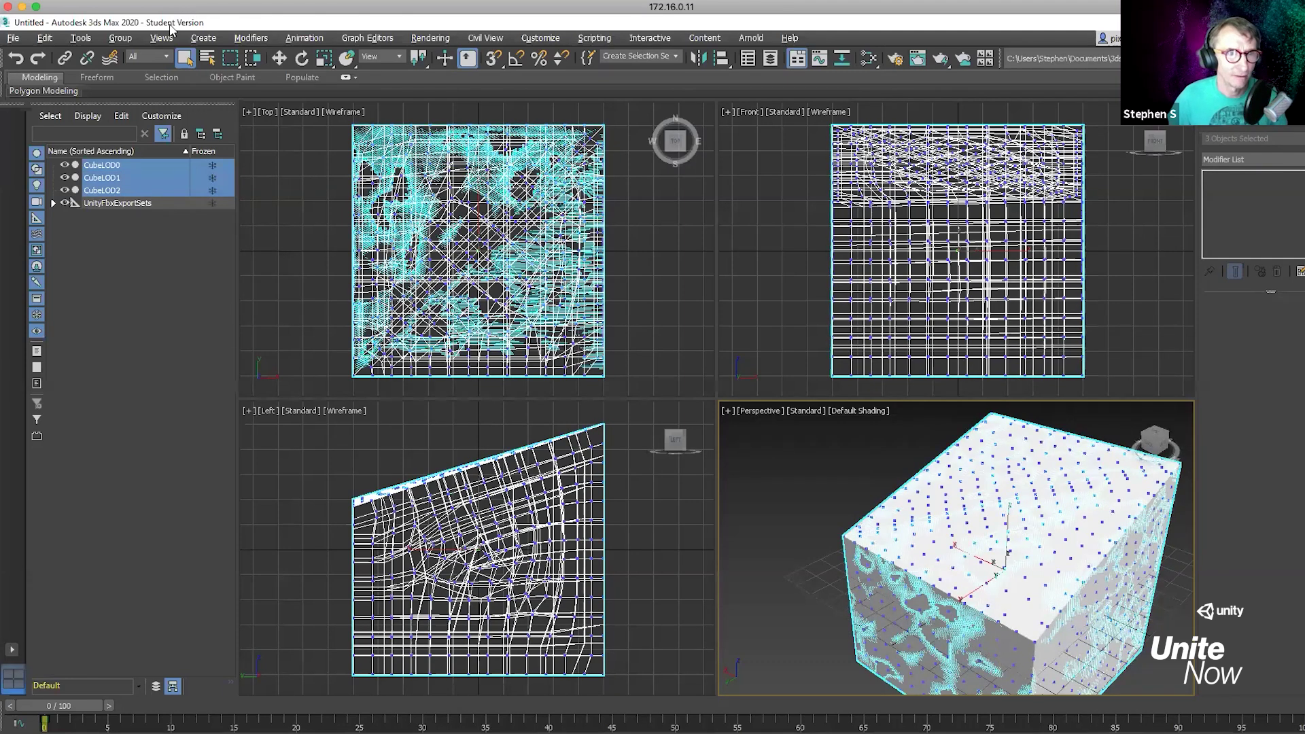
pyautogui.click(121, 38)
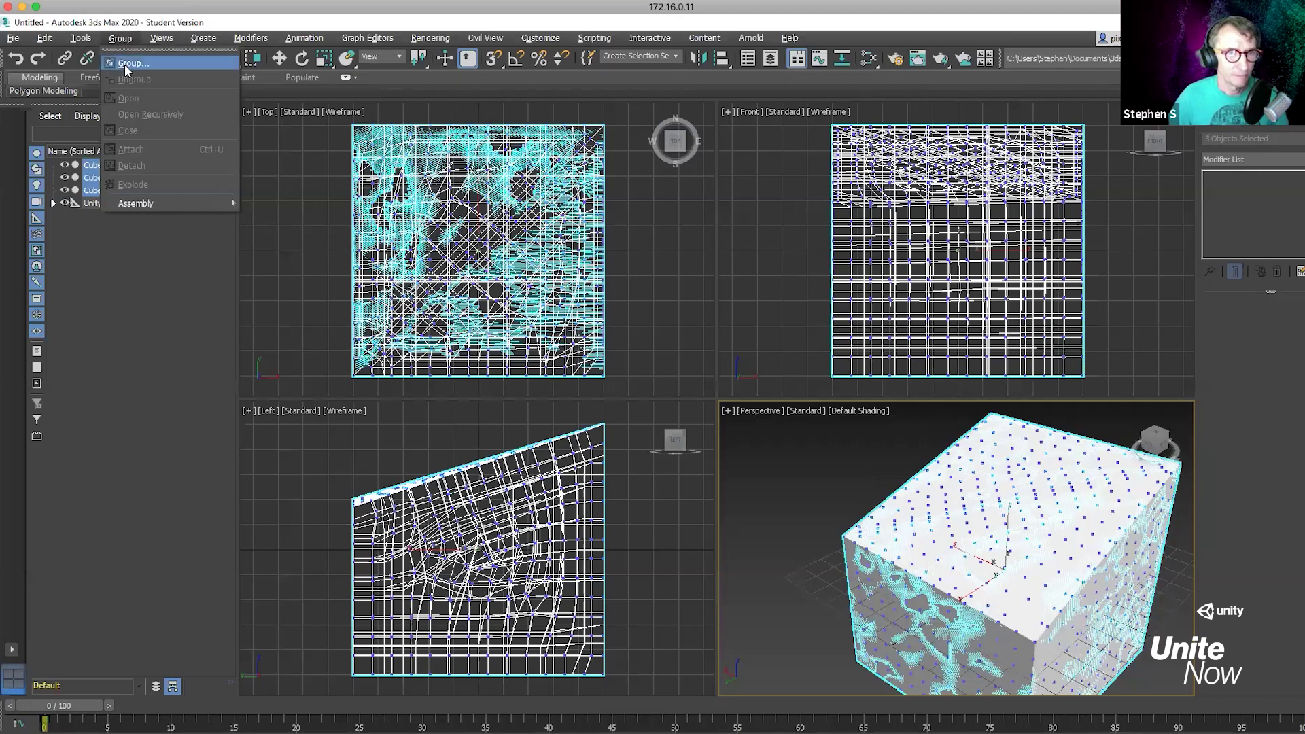
pyautogui.click(124, 64)
pyautogui.click(610, 395)
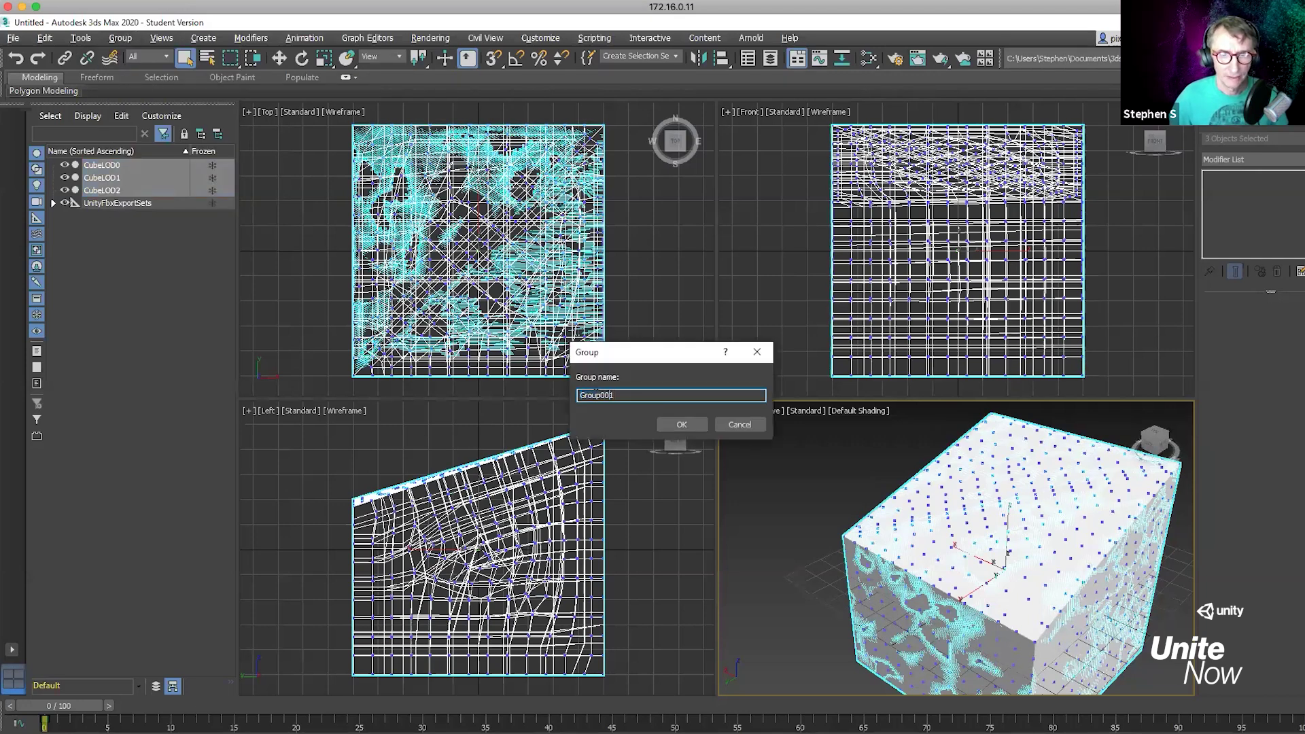
pyautogui.click(582, 395)
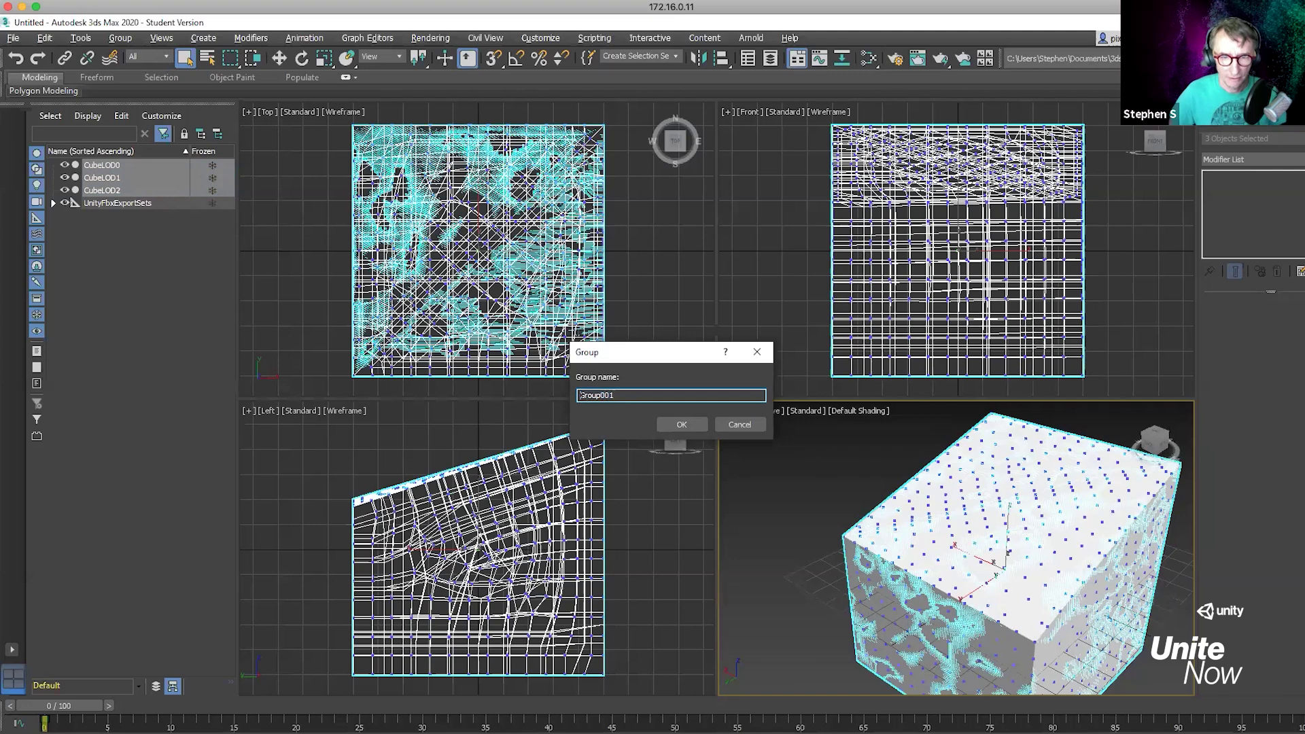
pyautogui.press('BackSpace')
pyautogui.press('BackSpace')
pyautogui.press('BackSpace')
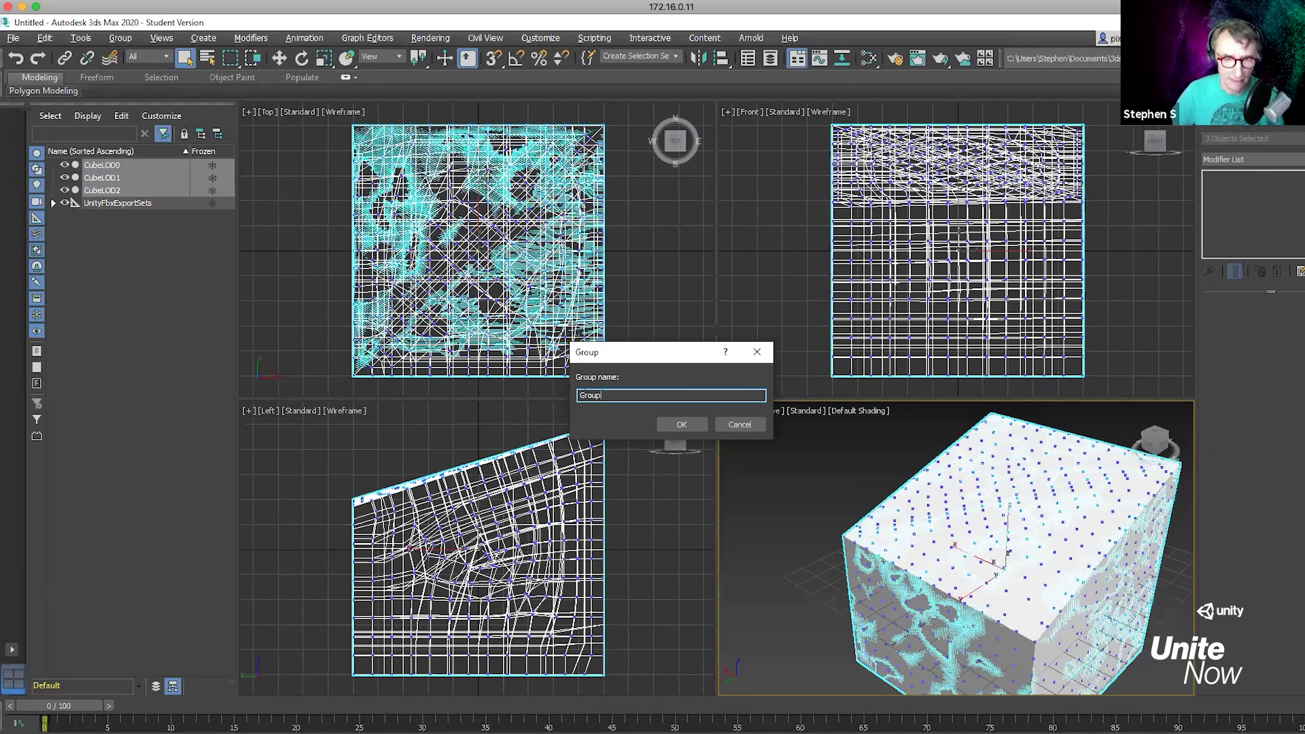
pyautogui.press('Home')
pyautogui.write('CU')
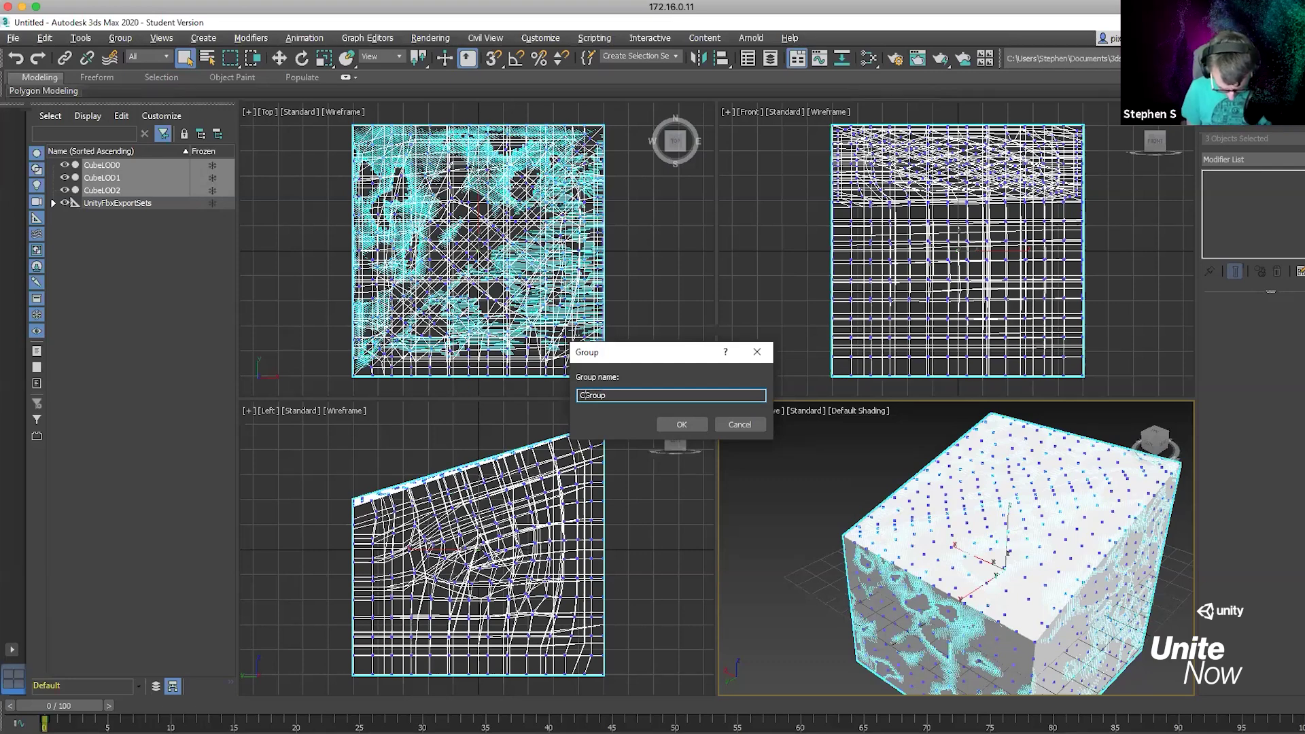
pyautogui.write('BE_LOD_')
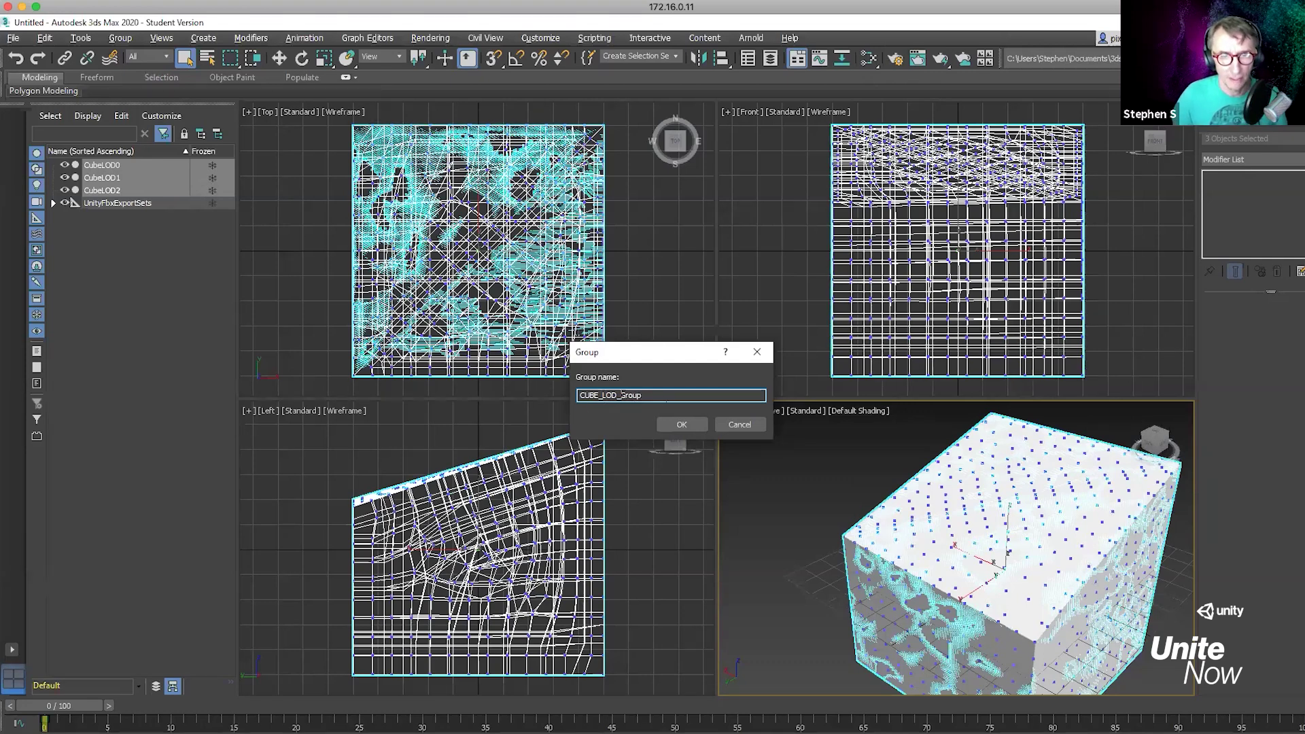
pyautogui.click(682, 424)
# Inspect the new group's hierarchy by selecting CUBE_LOD_Group and its member cubes
pyautogui.click(101, 257)
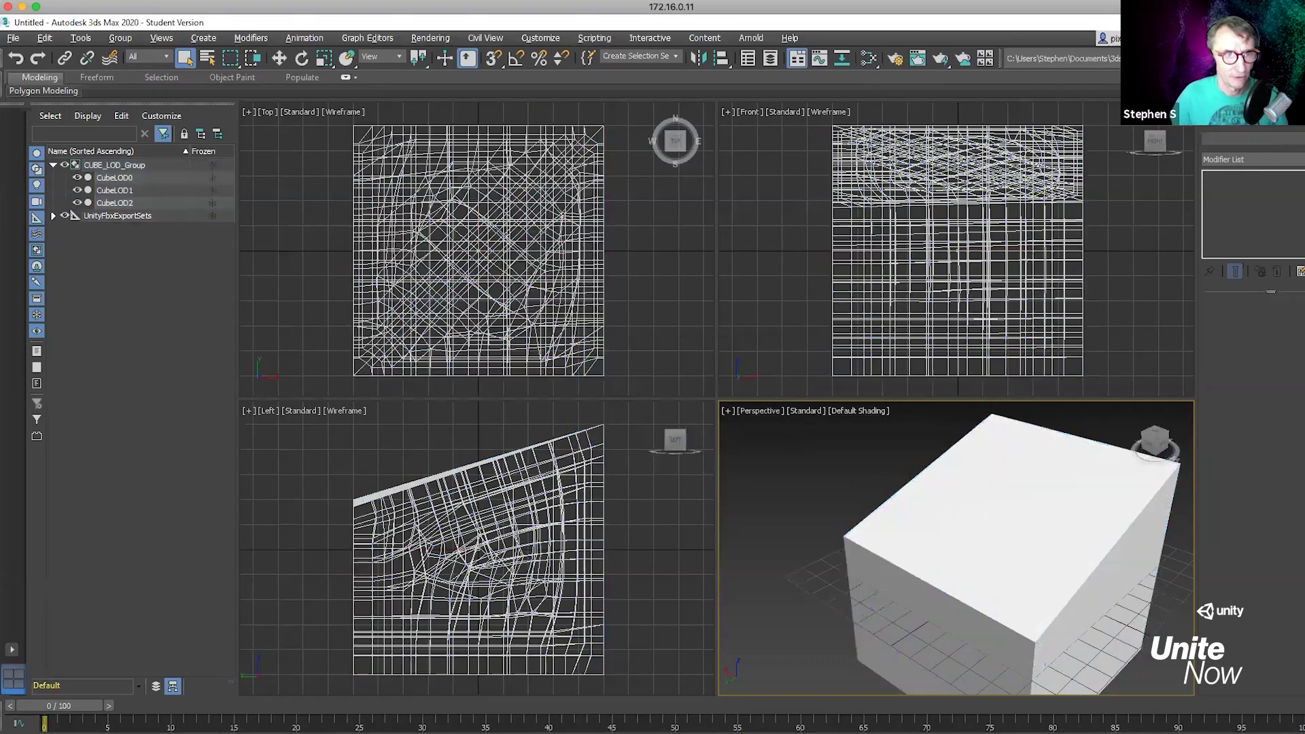
pyautogui.click(114, 166)
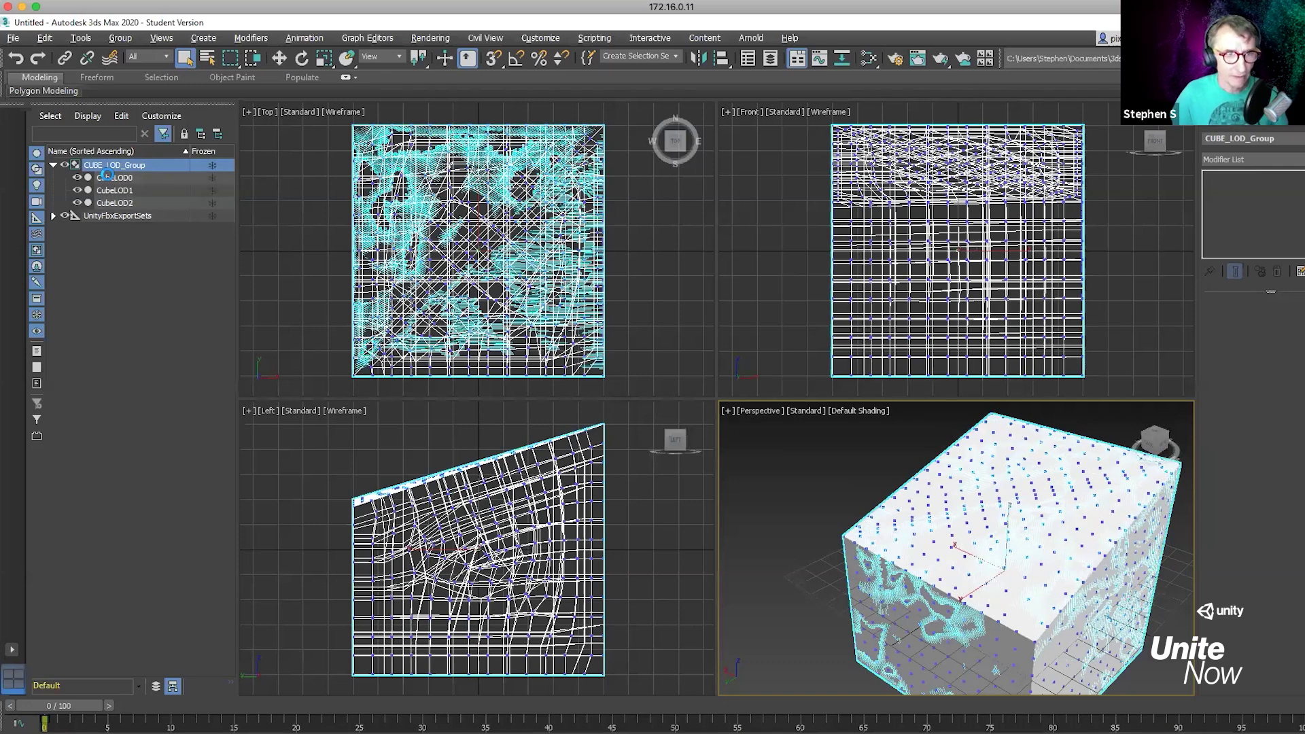
pyautogui.click(114, 178)
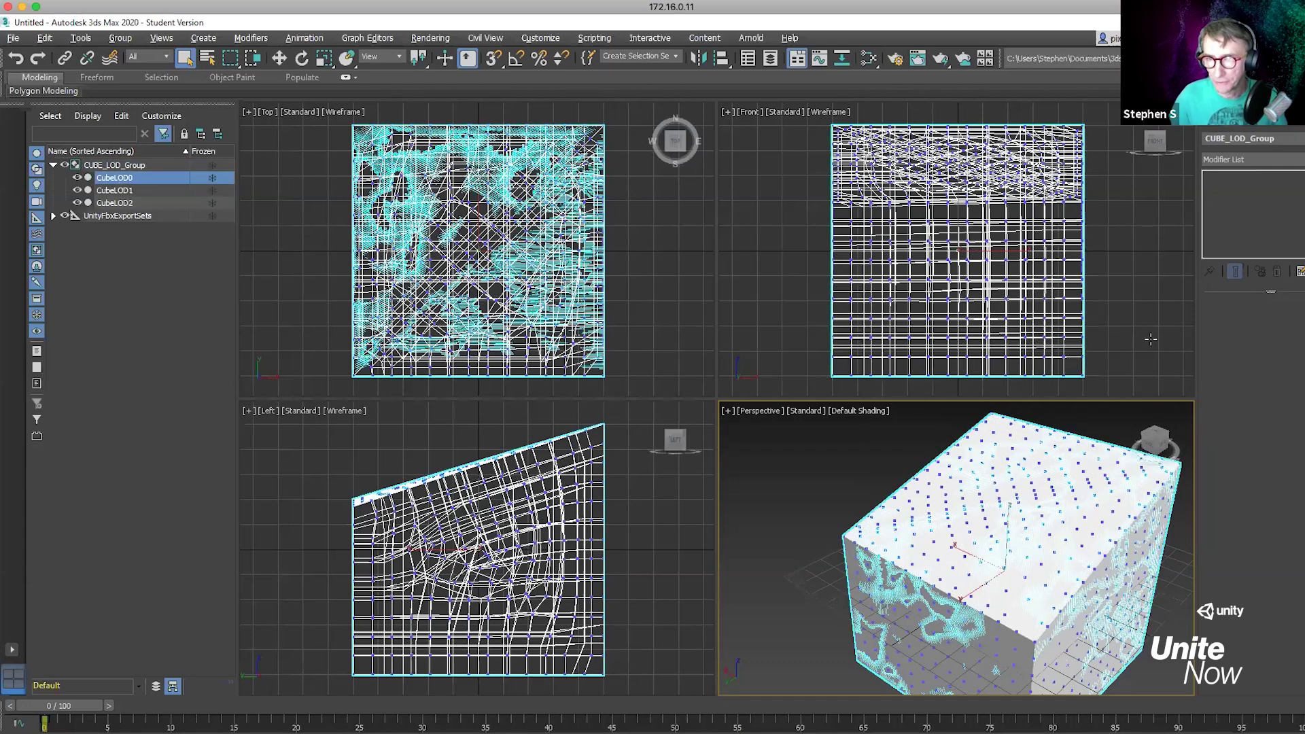
pyautogui.click(850, 539)
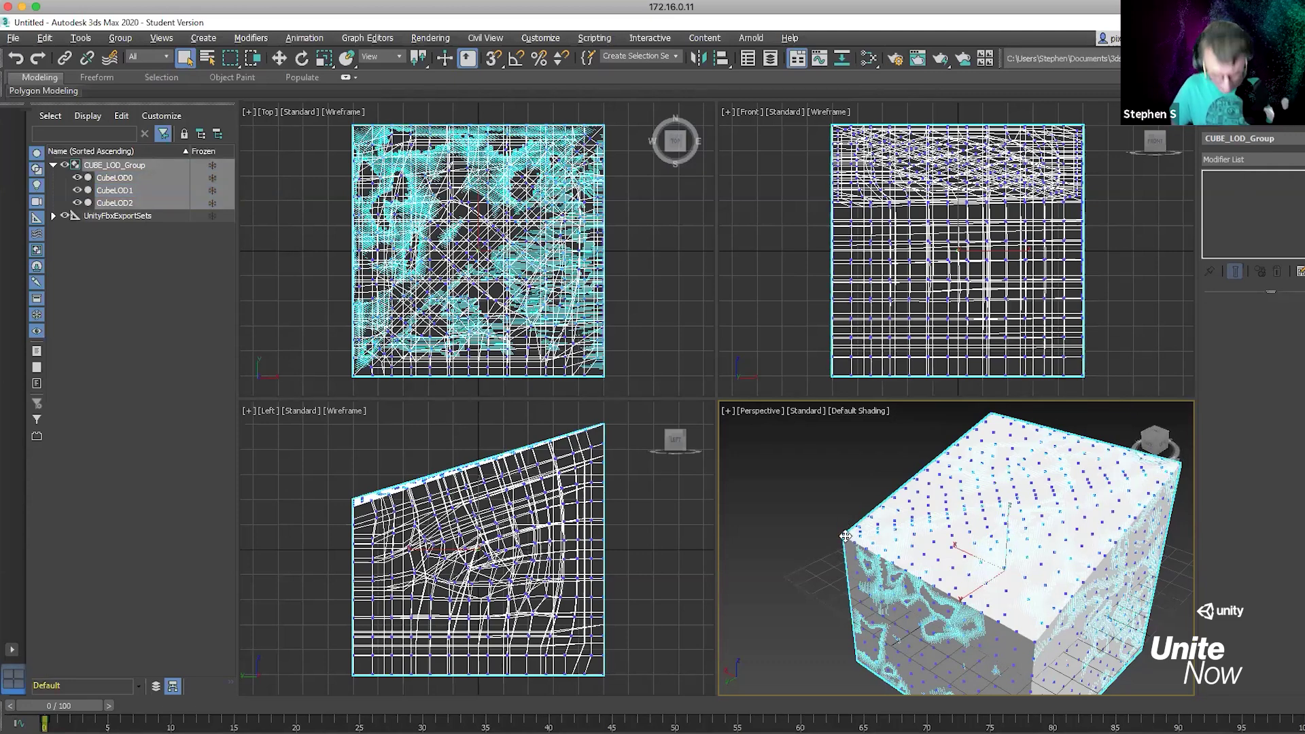
pyautogui.press('w')
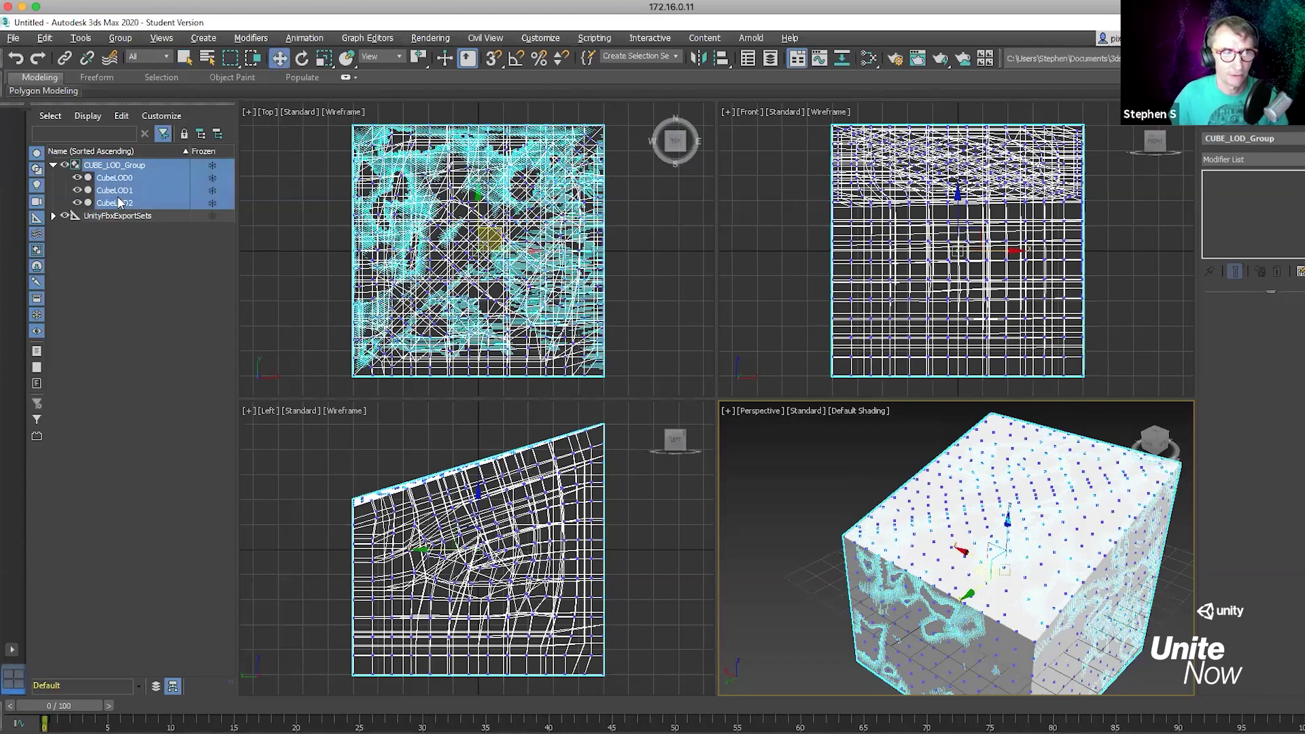
pyautogui.click(127, 305)
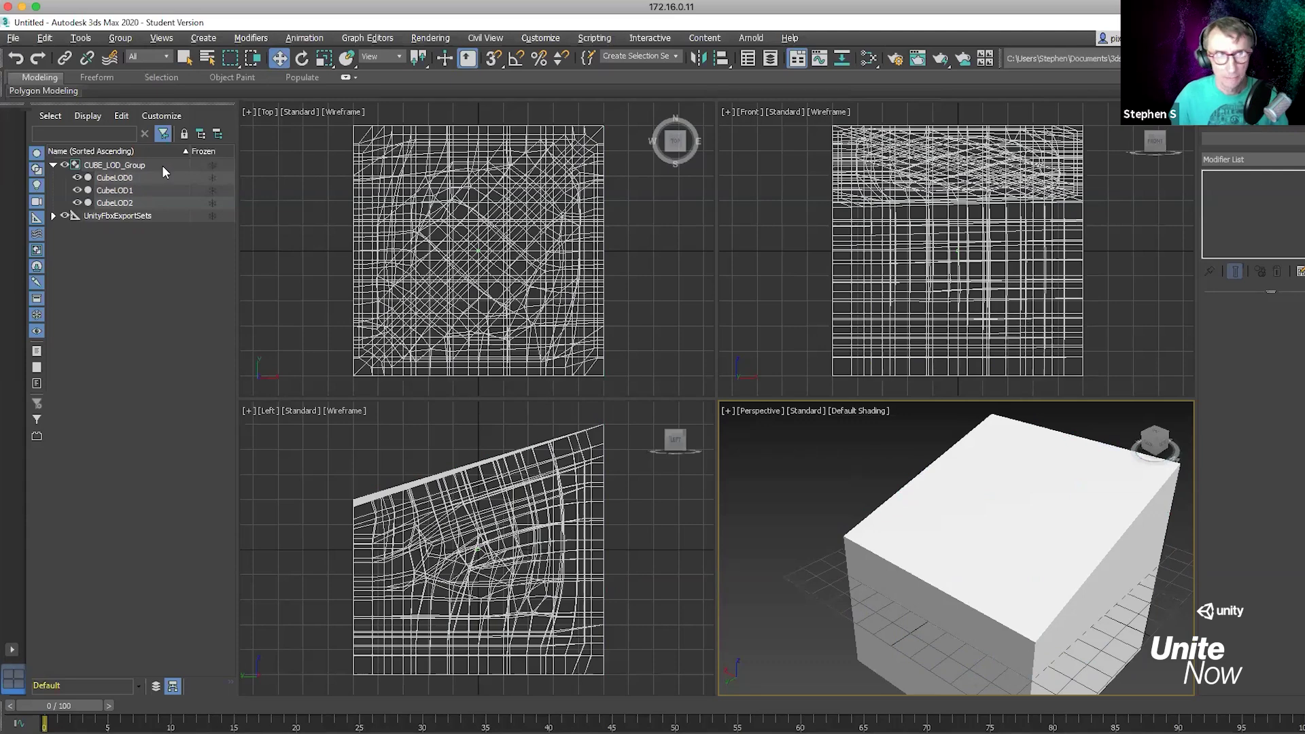
pyautogui.click(132, 190)
pyautogui.click(147, 203)
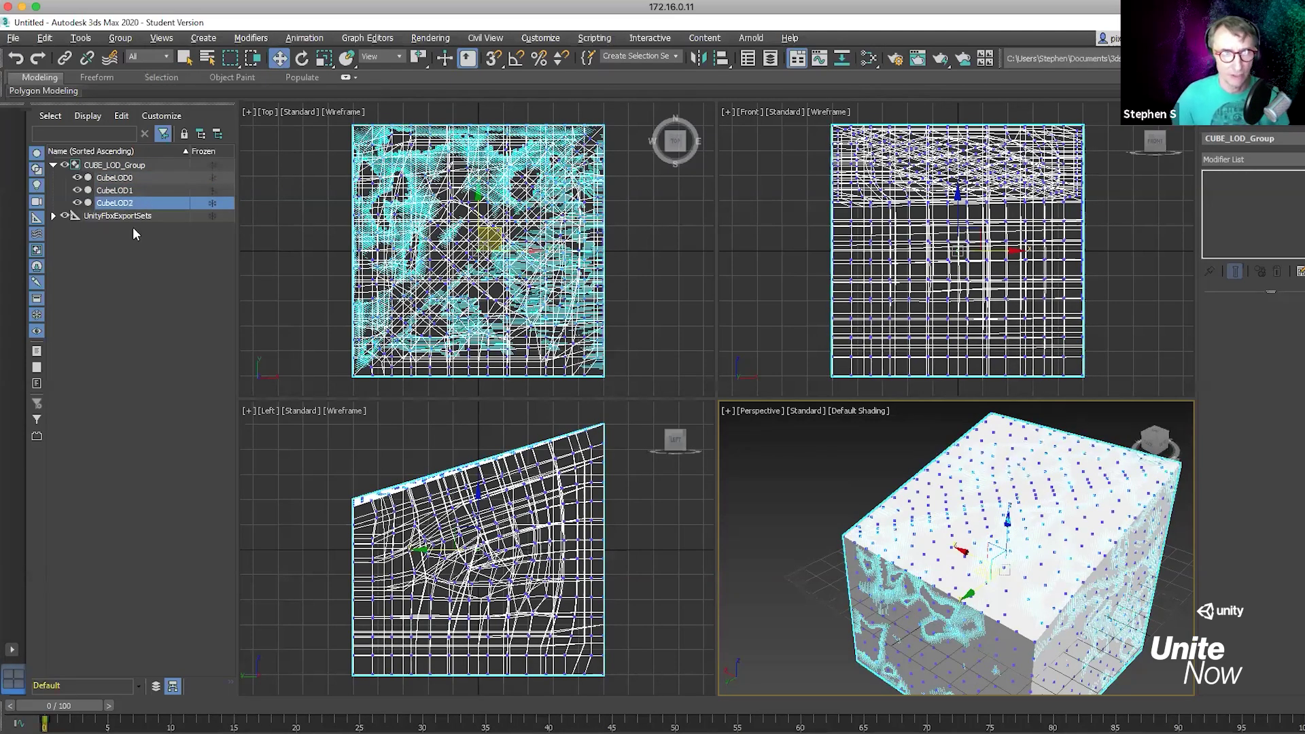
# Export CUBE_LOD_Group to Unity using the full Export to Unity option
pyautogui.click(133, 168)
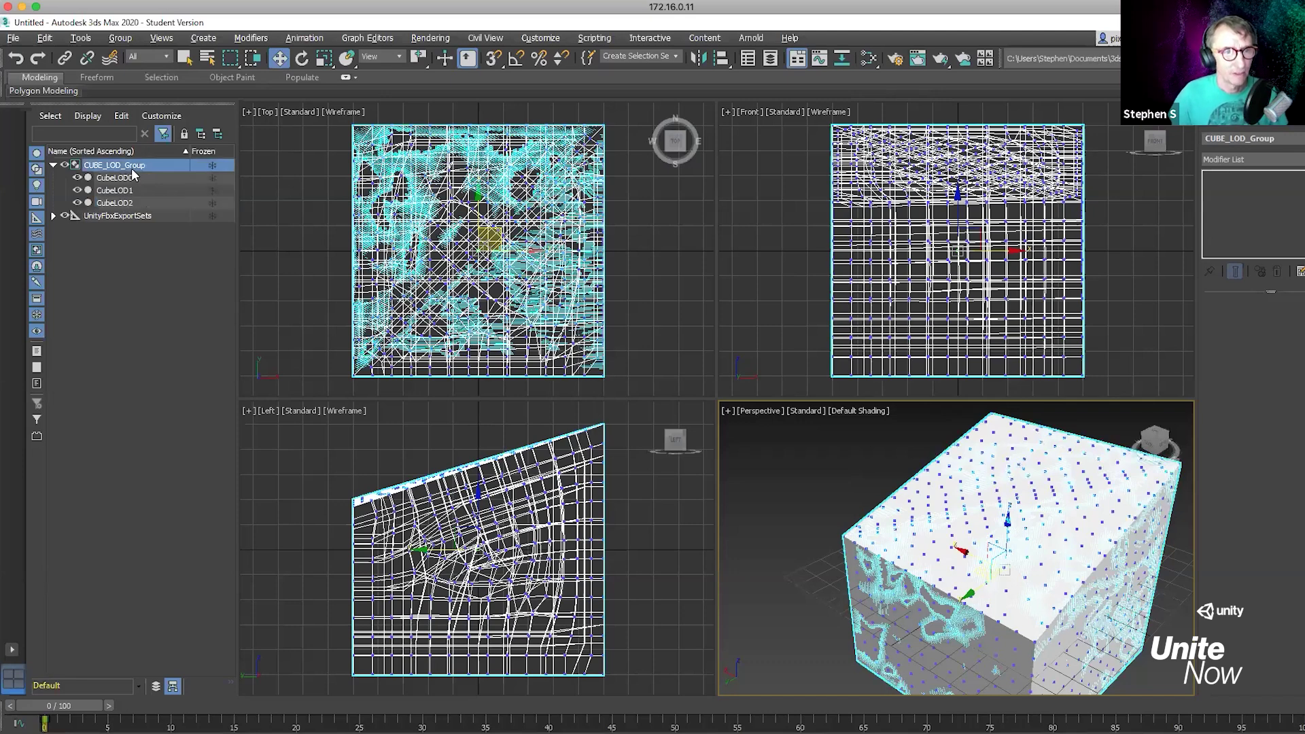
pyautogui.click(13, 39)
pyautogui.moveTo(44, 248)
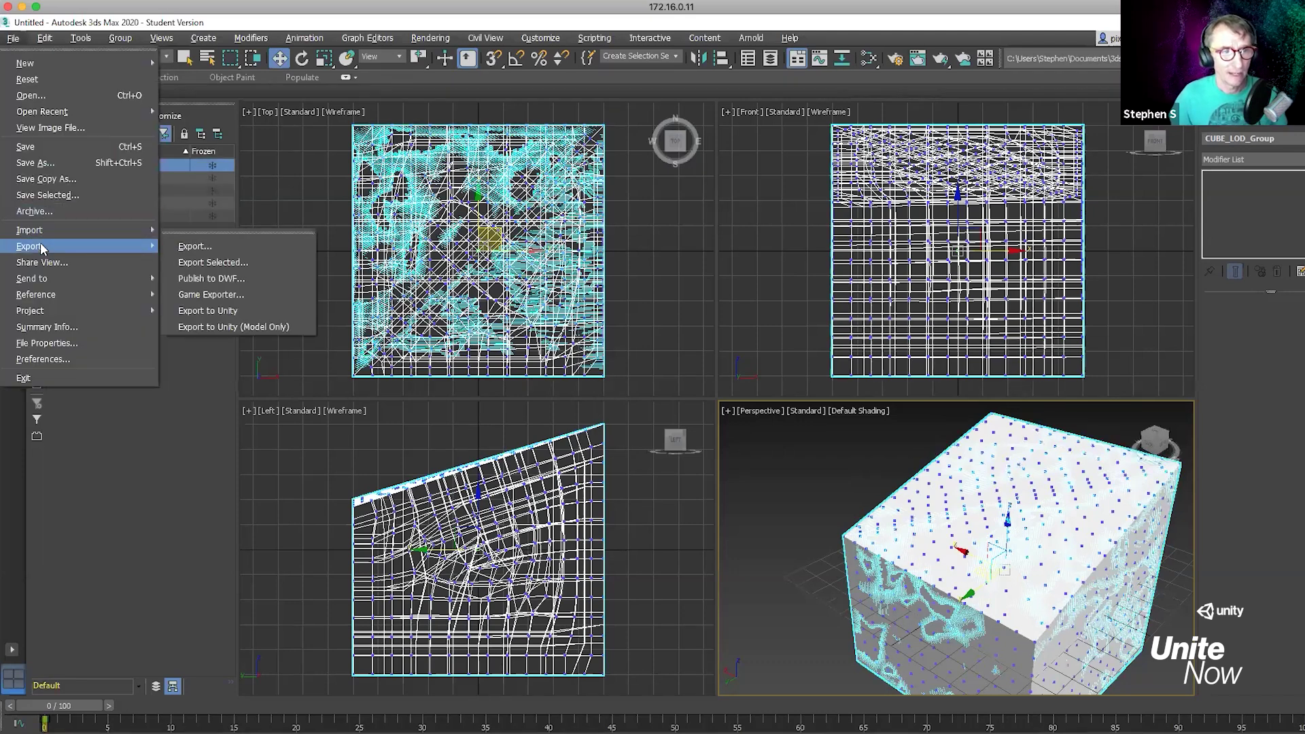
pyautogui.click(216, 311)
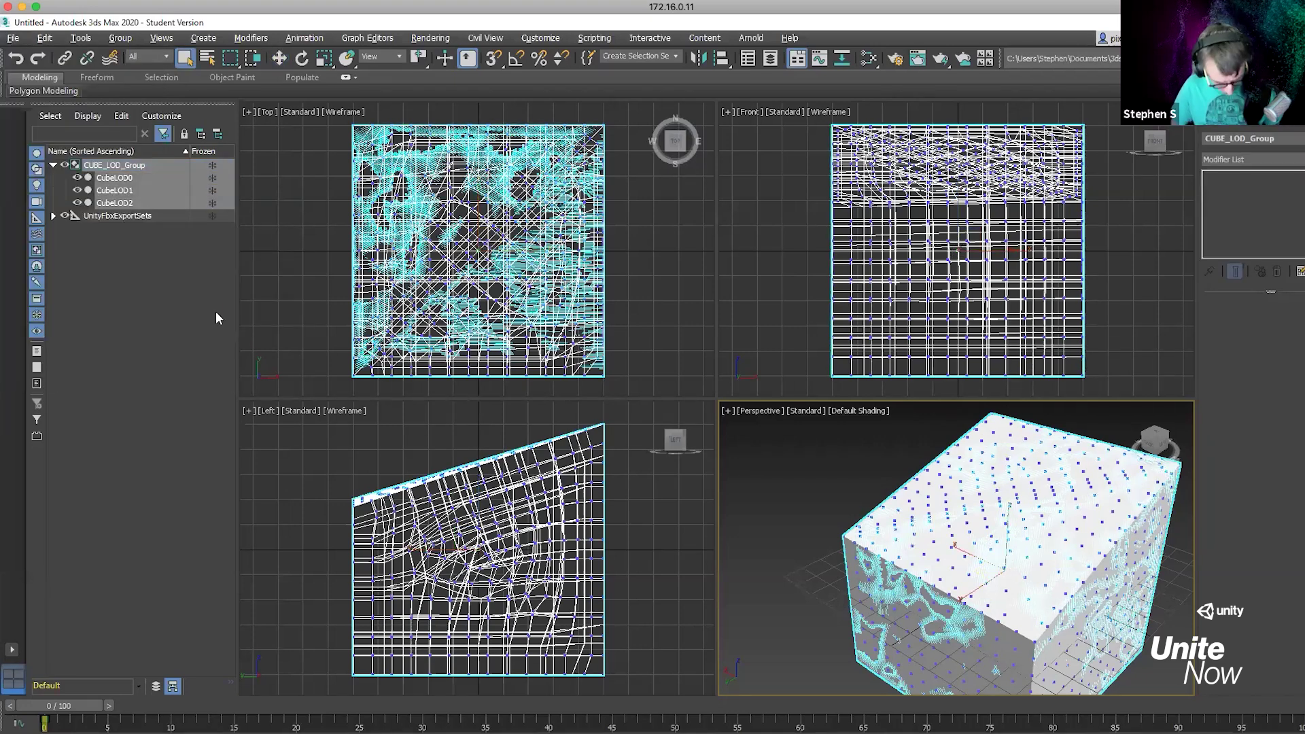
# Switch to Unity and inspect the updated Cube prefab's child LOD objects and the components on the parent Cube
pyautogui.hotkey('alt', 'Tab')
pyautogui.keyDown('alt'); pyautogui.moveTo(561, 401); pyautogui.dragTo(904, 378); pyautogui.keyUp('alt')
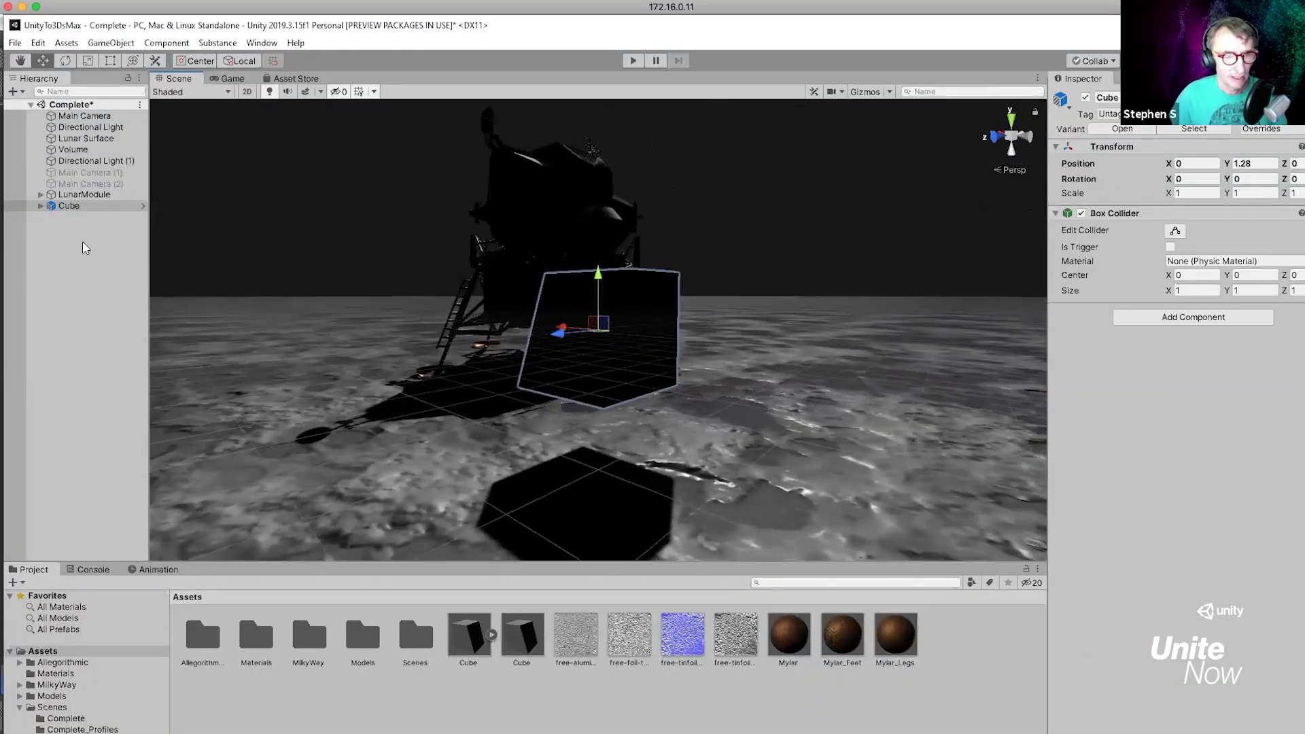
pyautogui.click(41, 206)
pyautogui.click(81, 228)
pyautogui.click(83, 239)
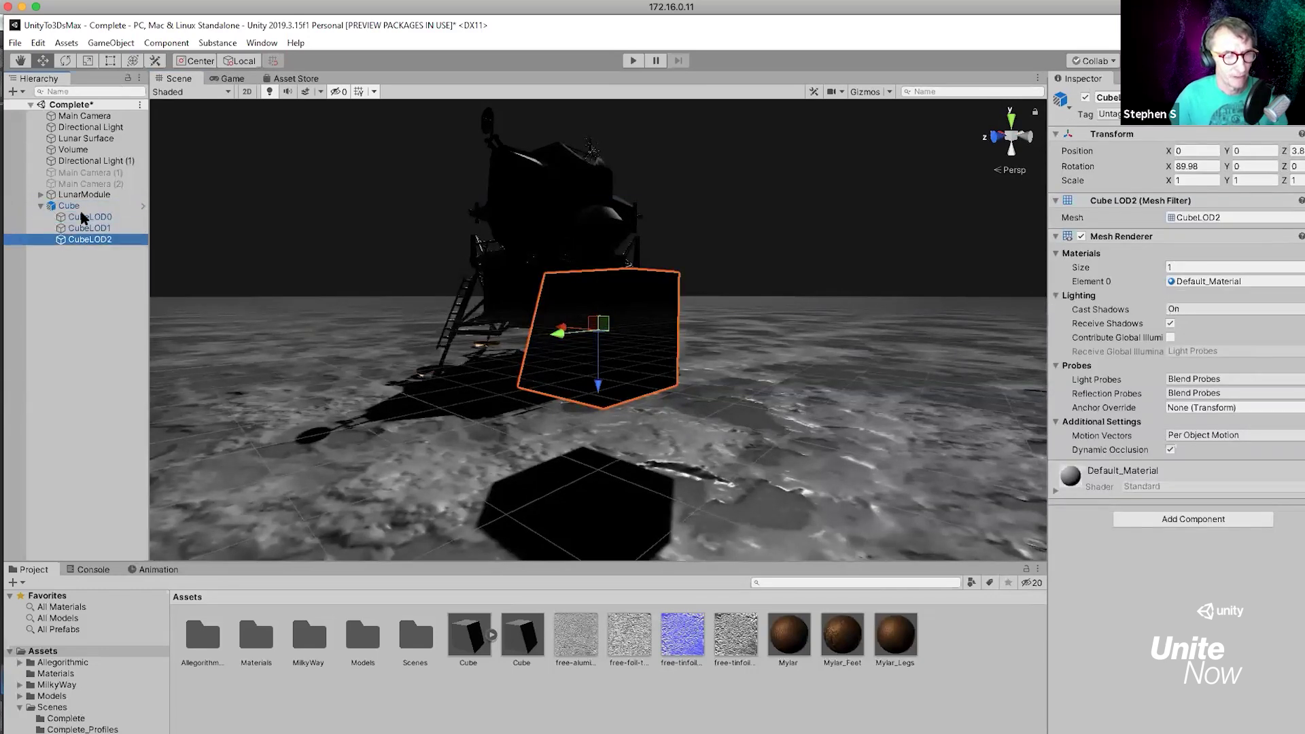
pyautogui.click(82, 208)
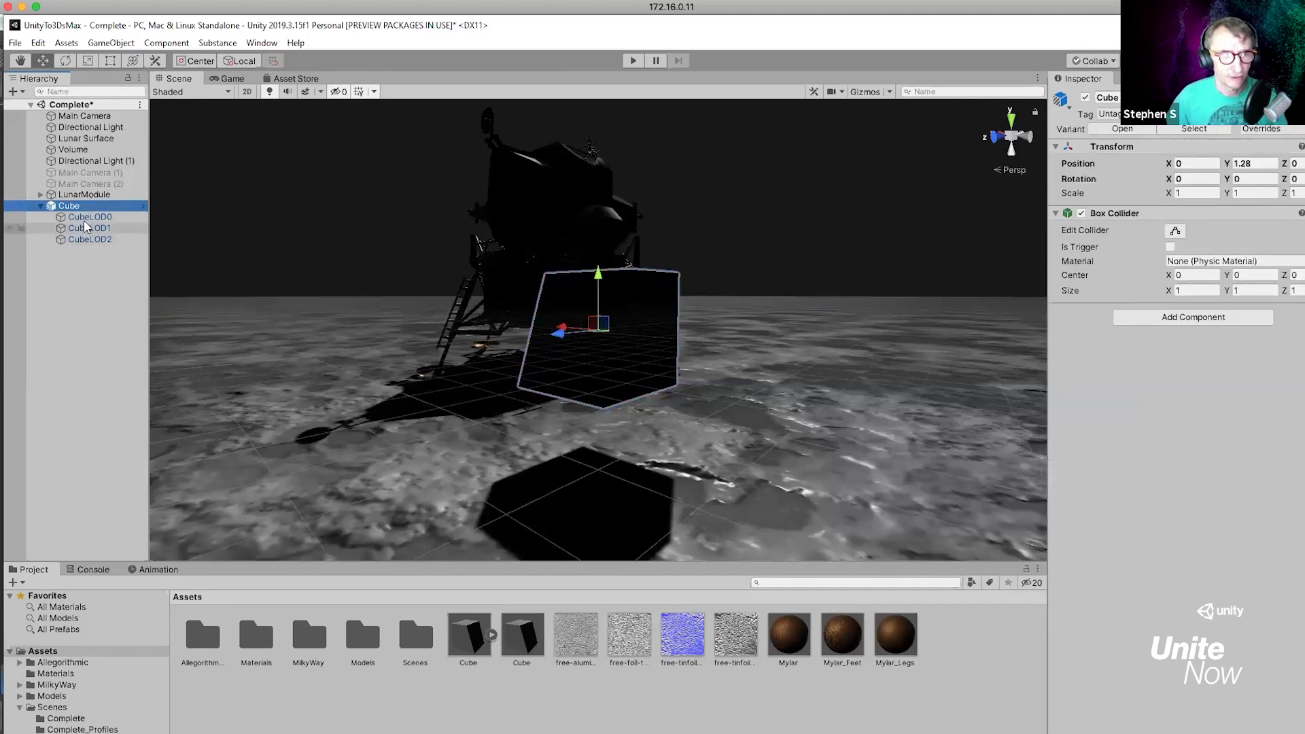
pyautogui.click(84, 228)
pyautogui.click(85, 239)
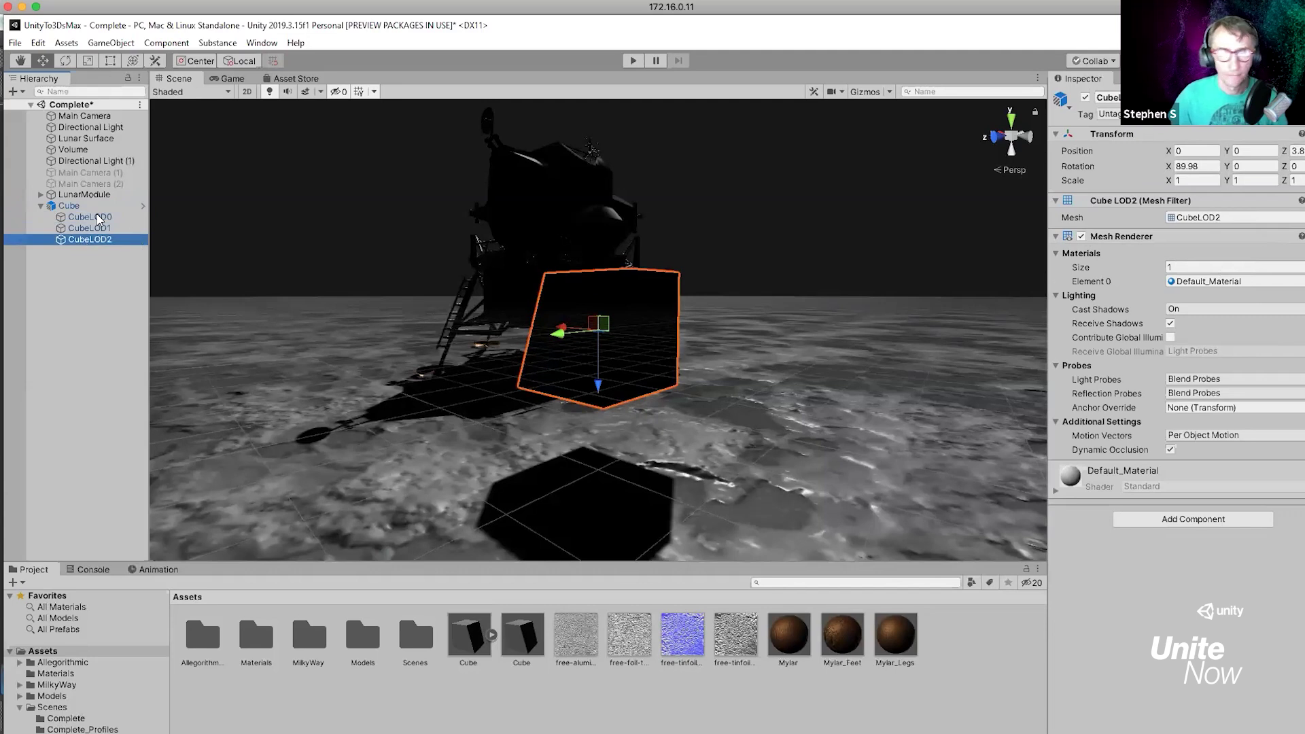
pyautogui.click(69, 206)
pyautogui.click(41, 206)
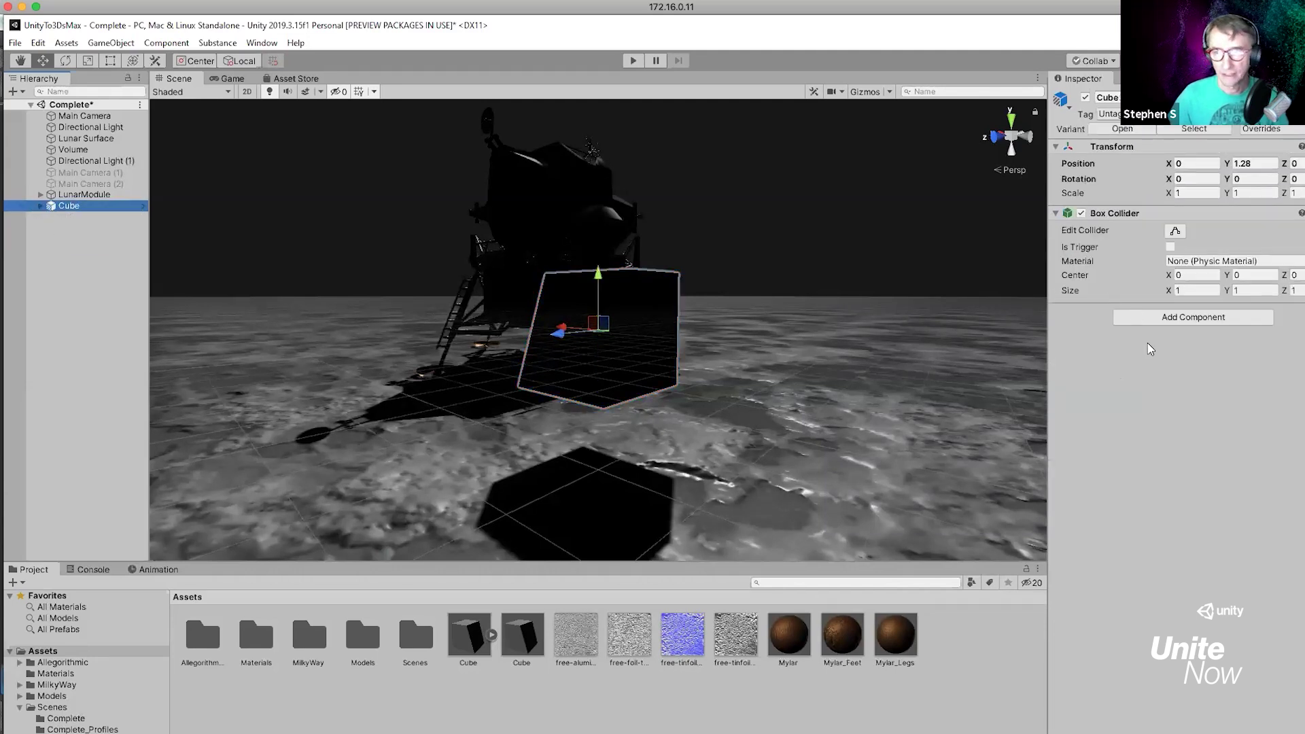
pyautogui.click(75, 194)
pyautogui.click(69, 205)
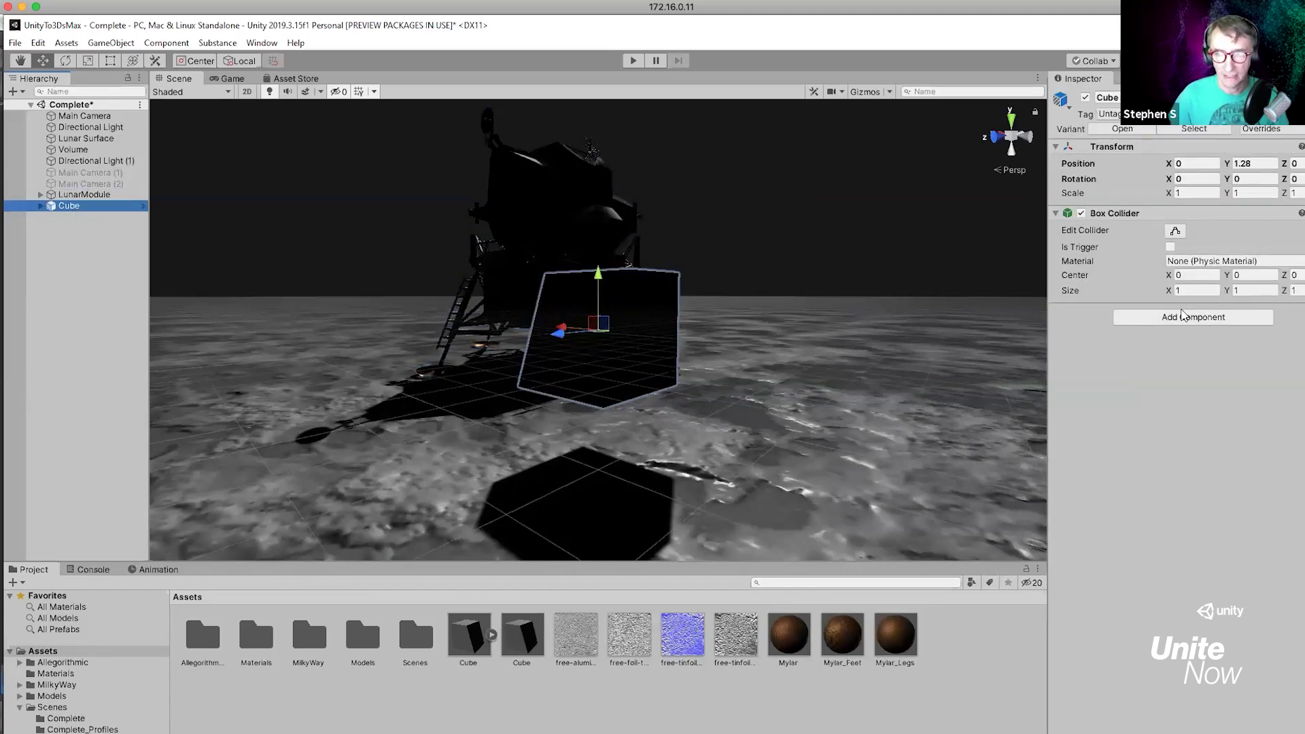
# Add an LOD Group component to the Cube prefab instance
pyautogui.click(1184, 319)
pyautogui.write('lod')
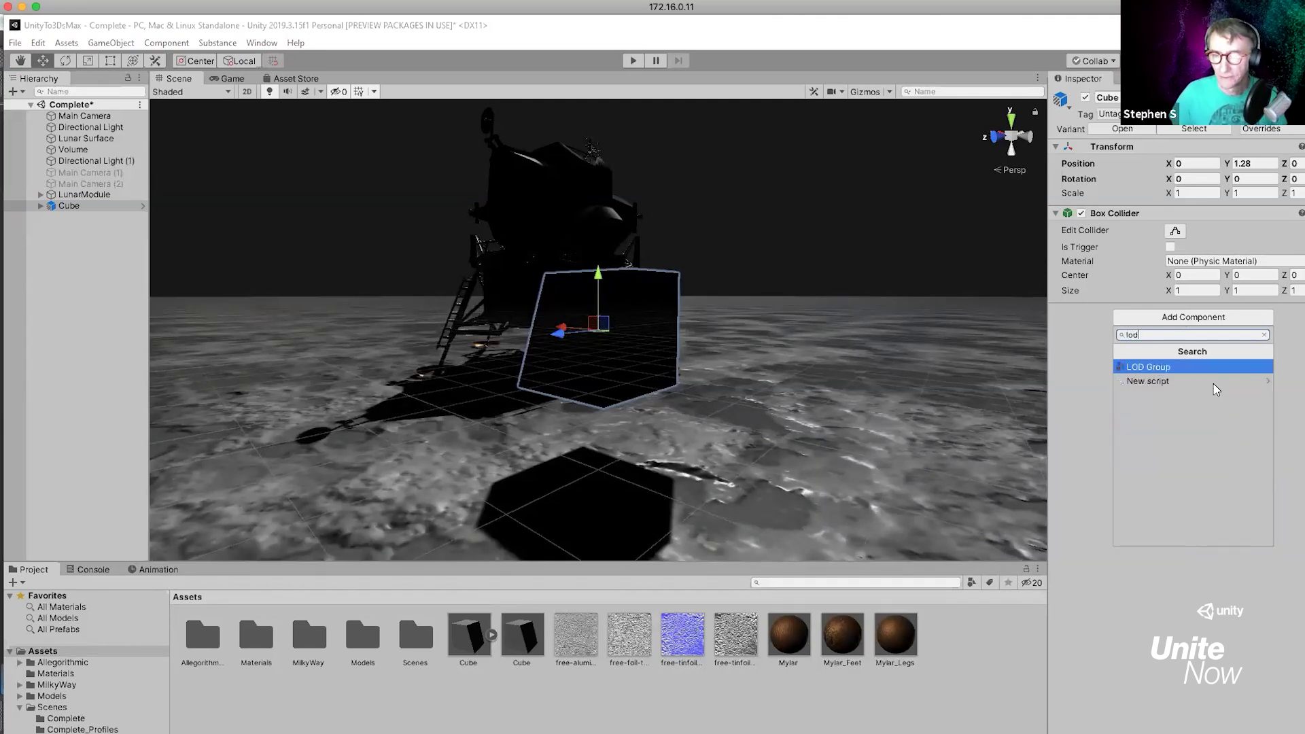
pyautogui.click(1154, 371)
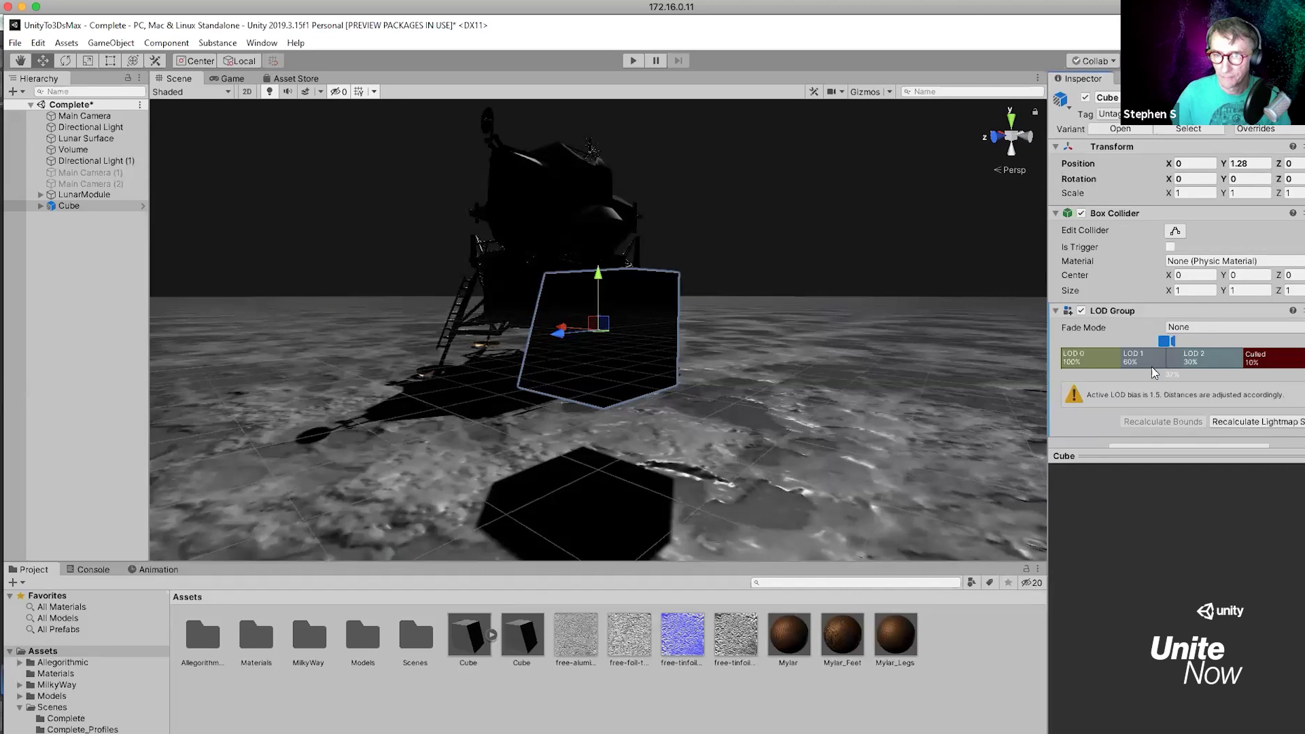
# Assign CubeLOD0, CubeLOD1 and CubeLOD2 as the renderers of the LOD 0, LOD 1 and LOD 2 levels
pyautogui.click(1087, 365)
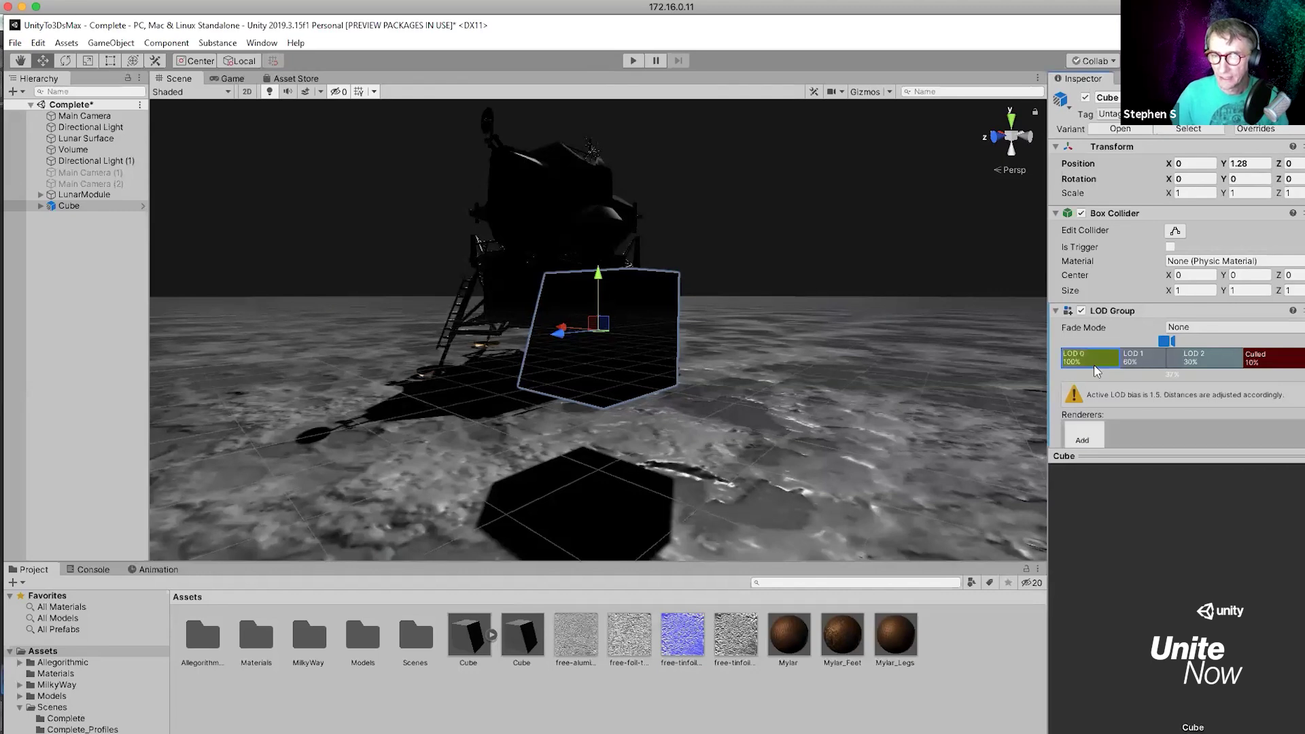
pyautogui.click(40, 205)
pyautogui.click(68, 217)
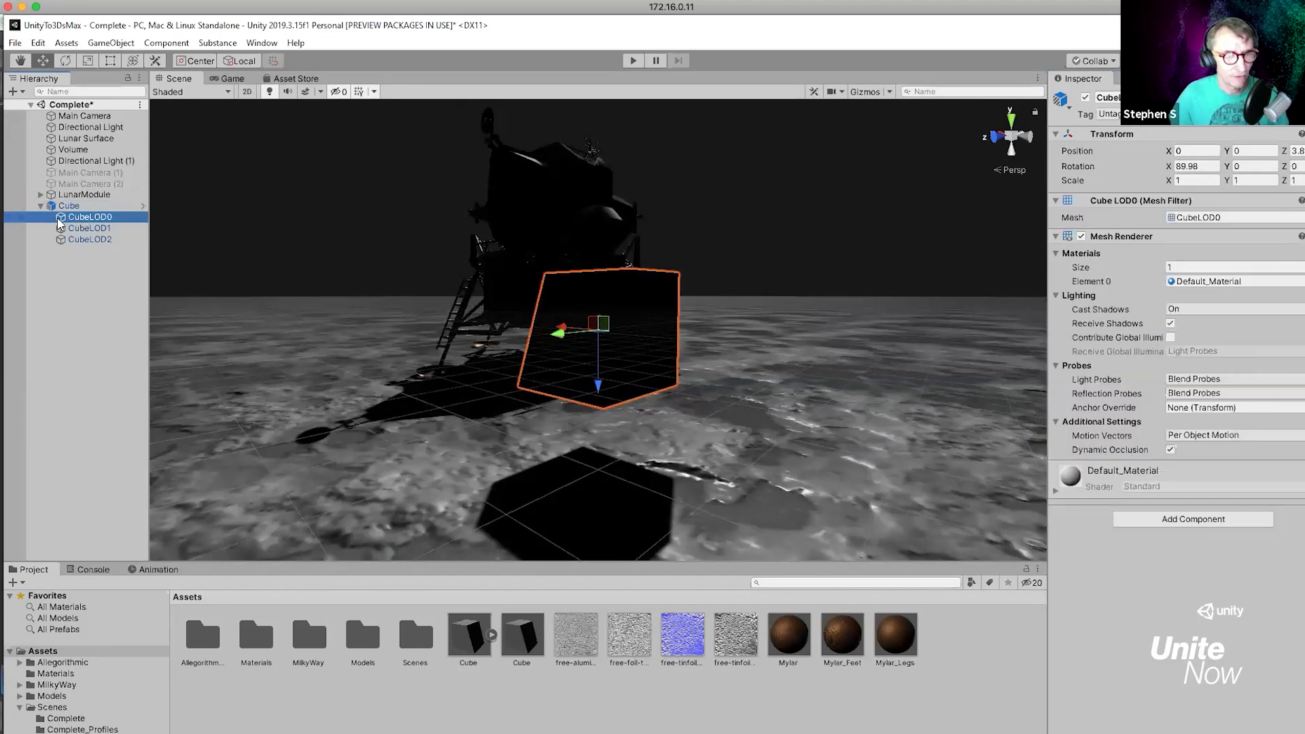
pyautogui.click(63, 207)
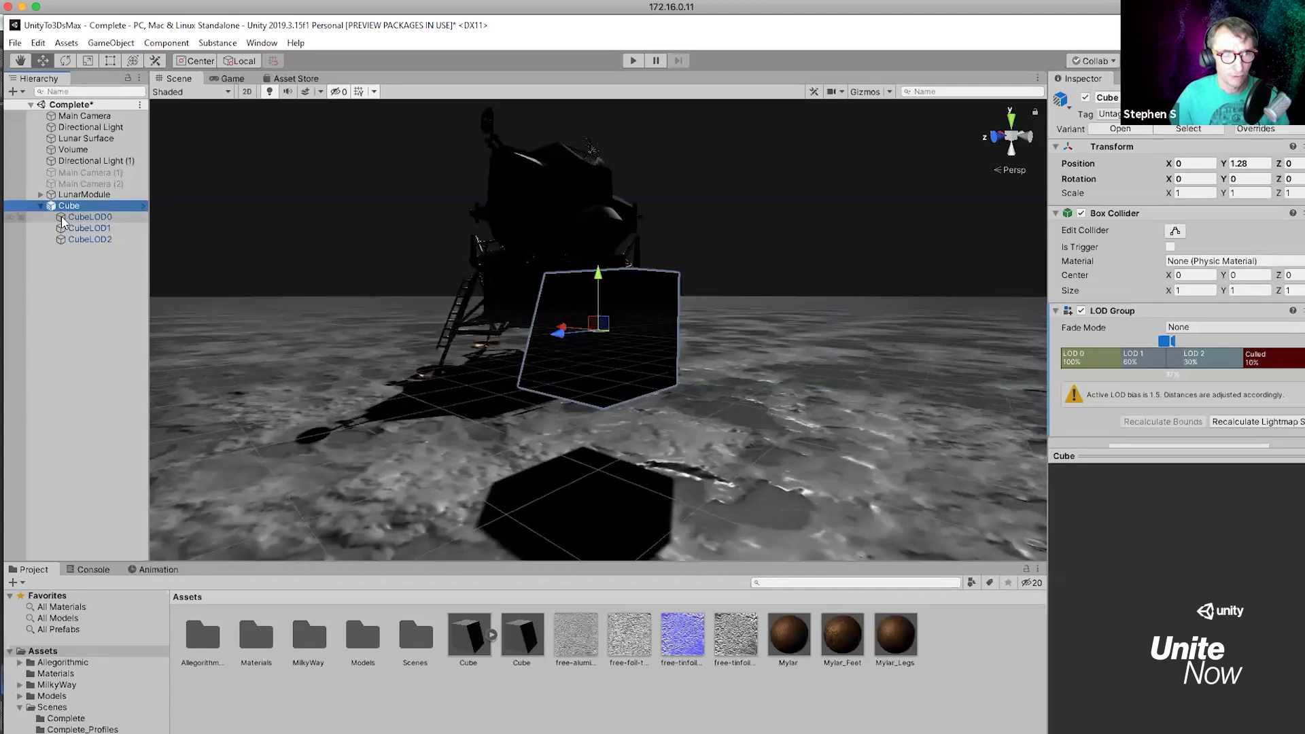
pyautogui.moveTo(61, 219); pyautogui.dragTo(1095, 371)
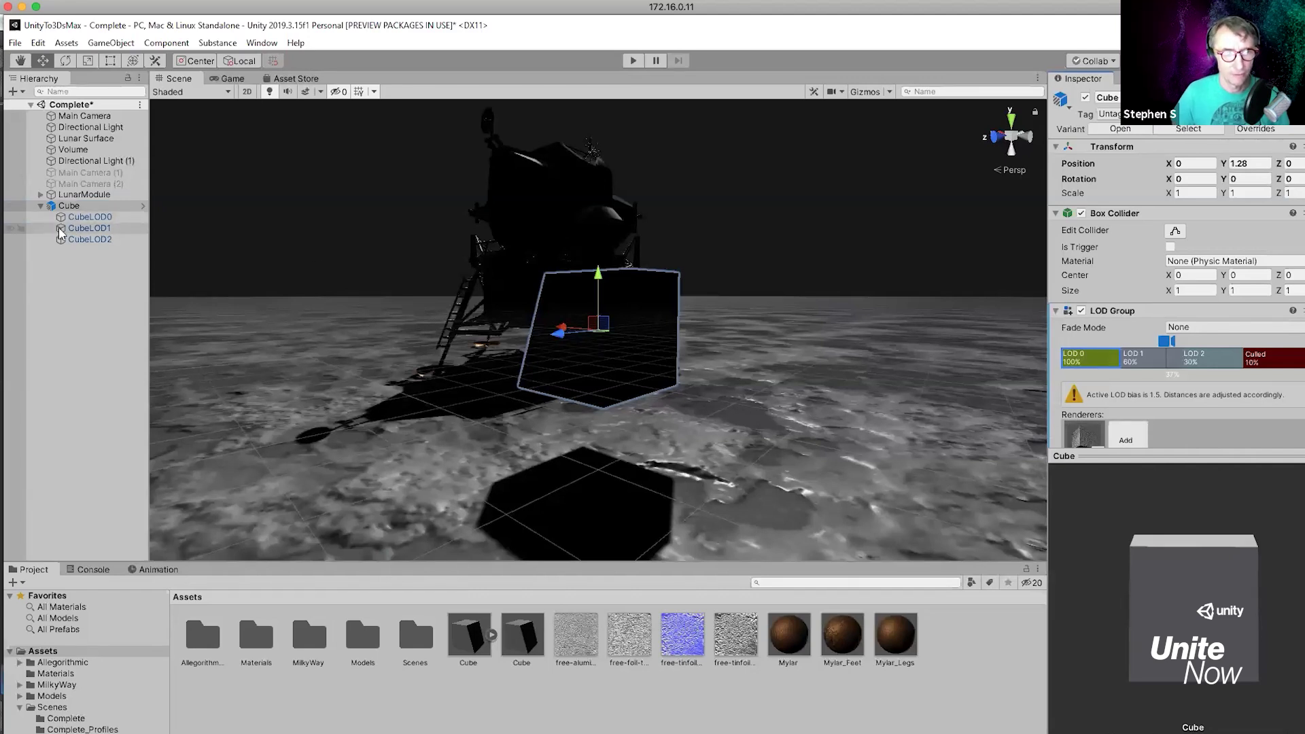
pyautogui.moveTo(59, 232); pyautogui.dragTo(1151, 370)
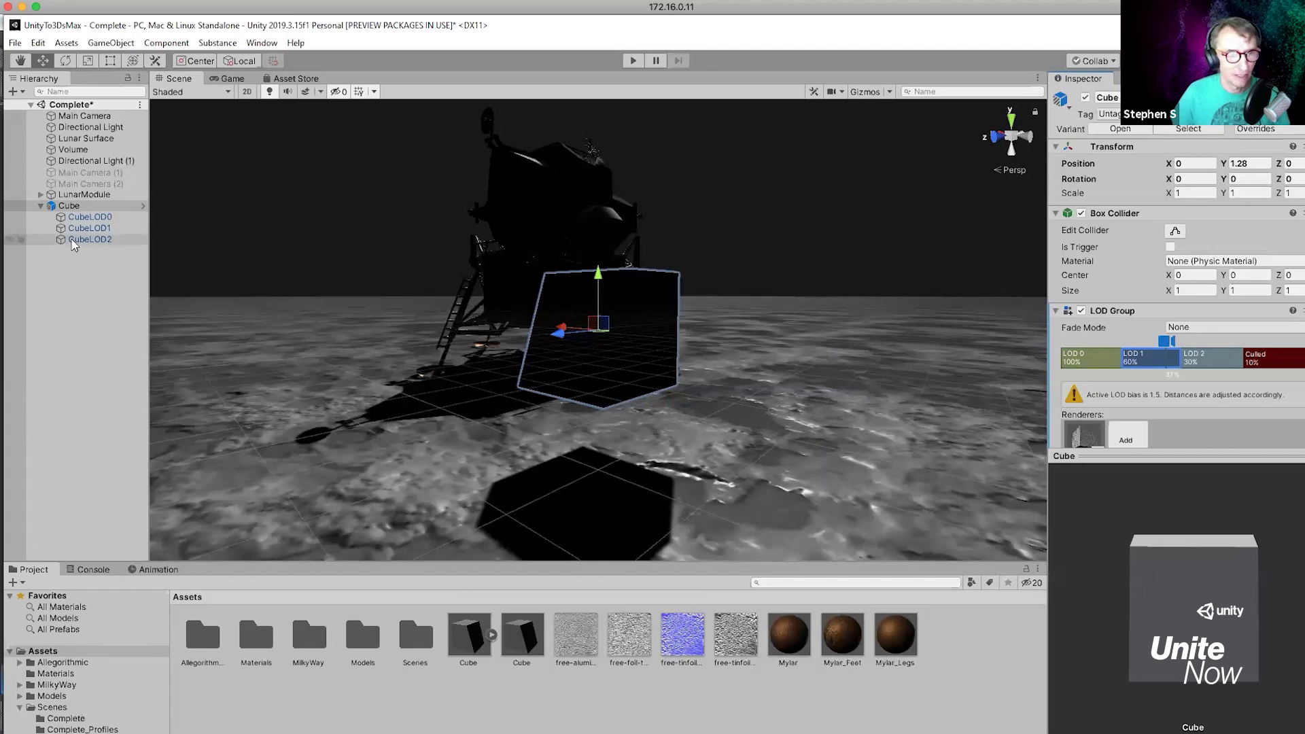
pyautogui.moveTo(63, 243); pyautogui.dragTo(1200, 358)
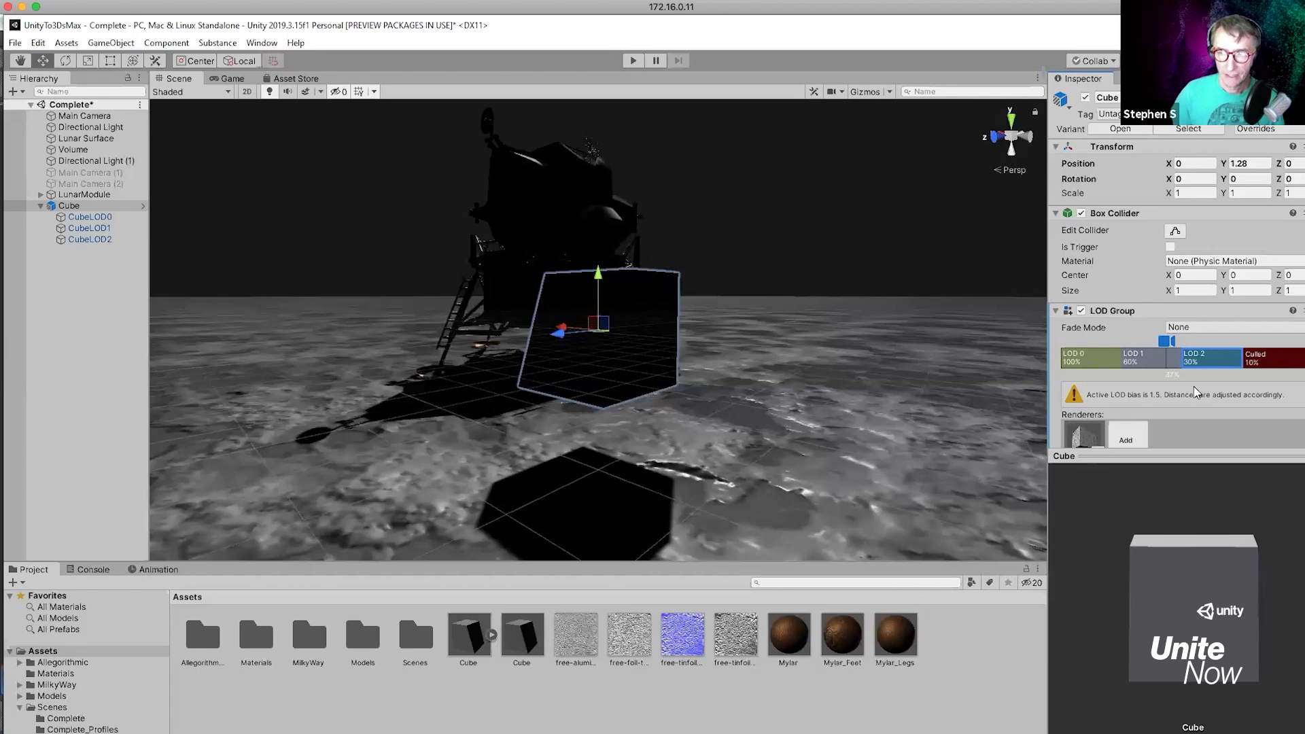
# Preview the LOD switching at a farther camera distance and check which child cube each LOD level's renderer refers to
pyautogui.moveTo(1167, 347)
pyautogui.mouseDown()
pyautogui.moveTo(1109, 351)
pyautogui.moveTo(1214, 342)
pyautogui.mouseUp()
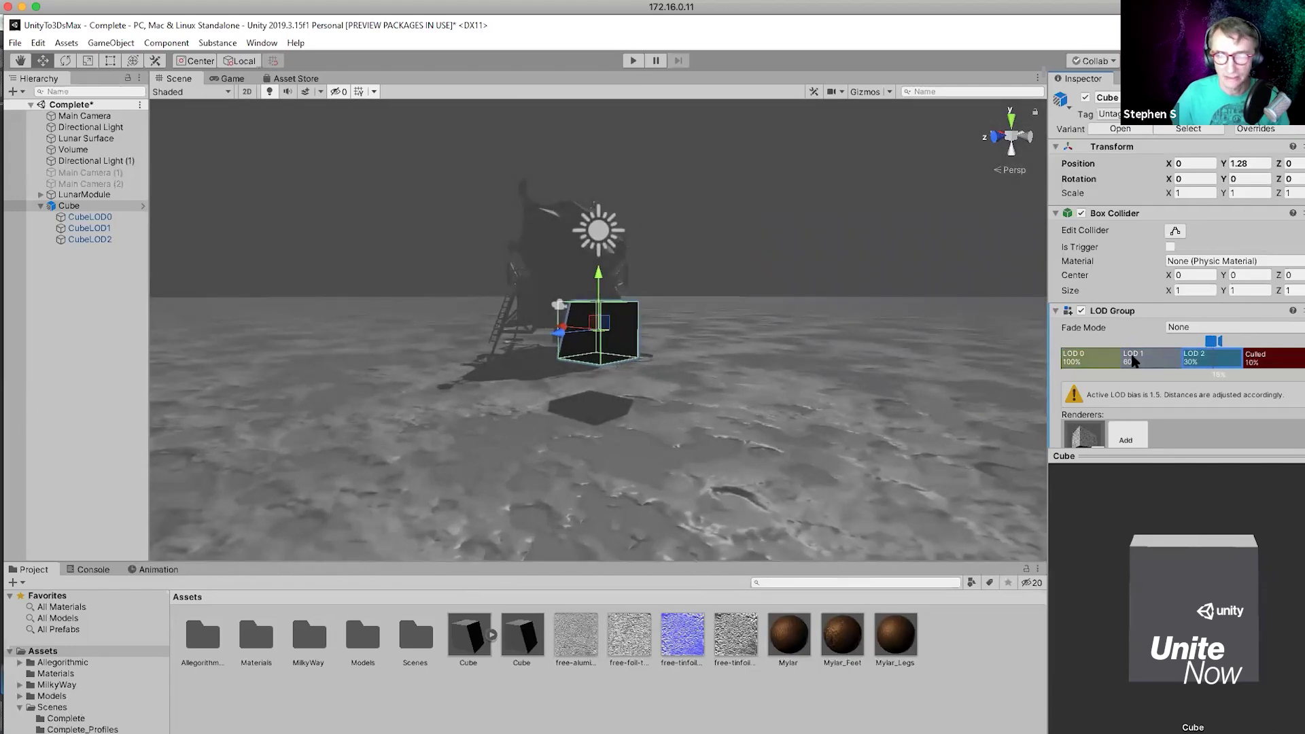
pyautogui.click(1090, 359)
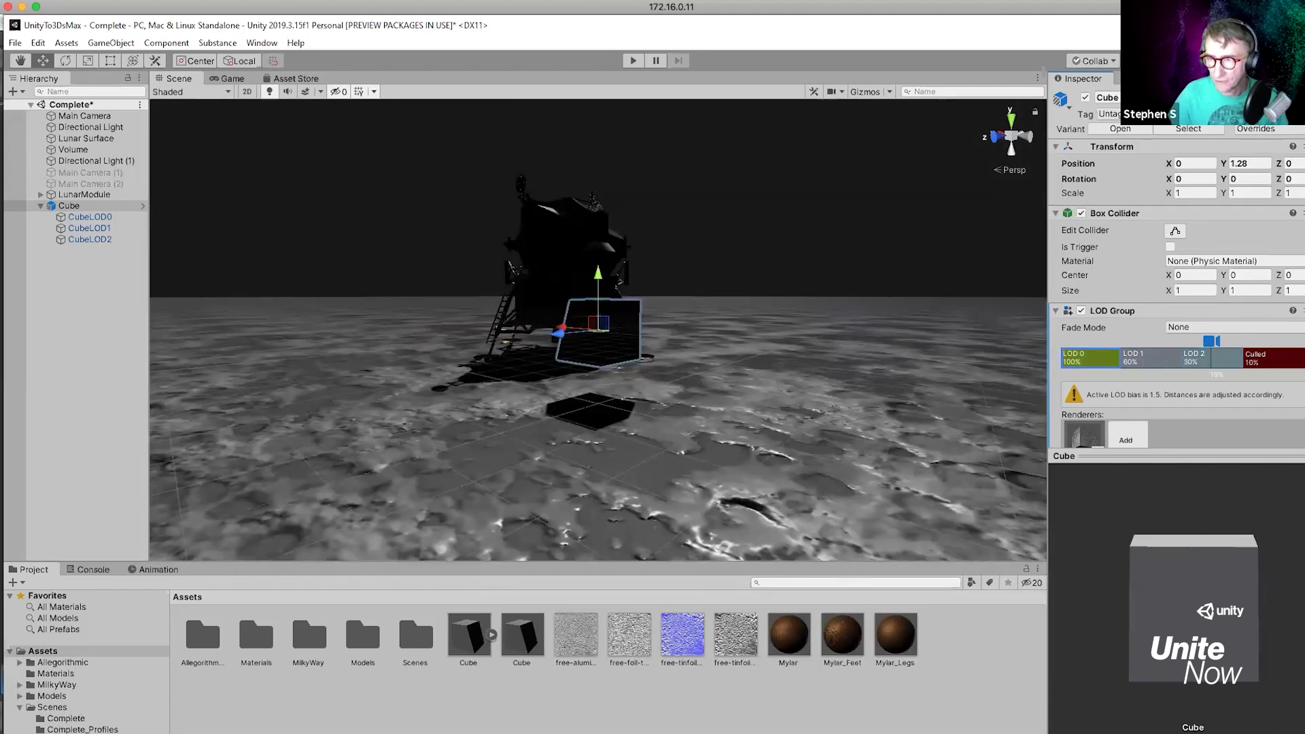
pyautogui.scroll(-3, 1165, 365)
pyautogui.click(1091, 372)
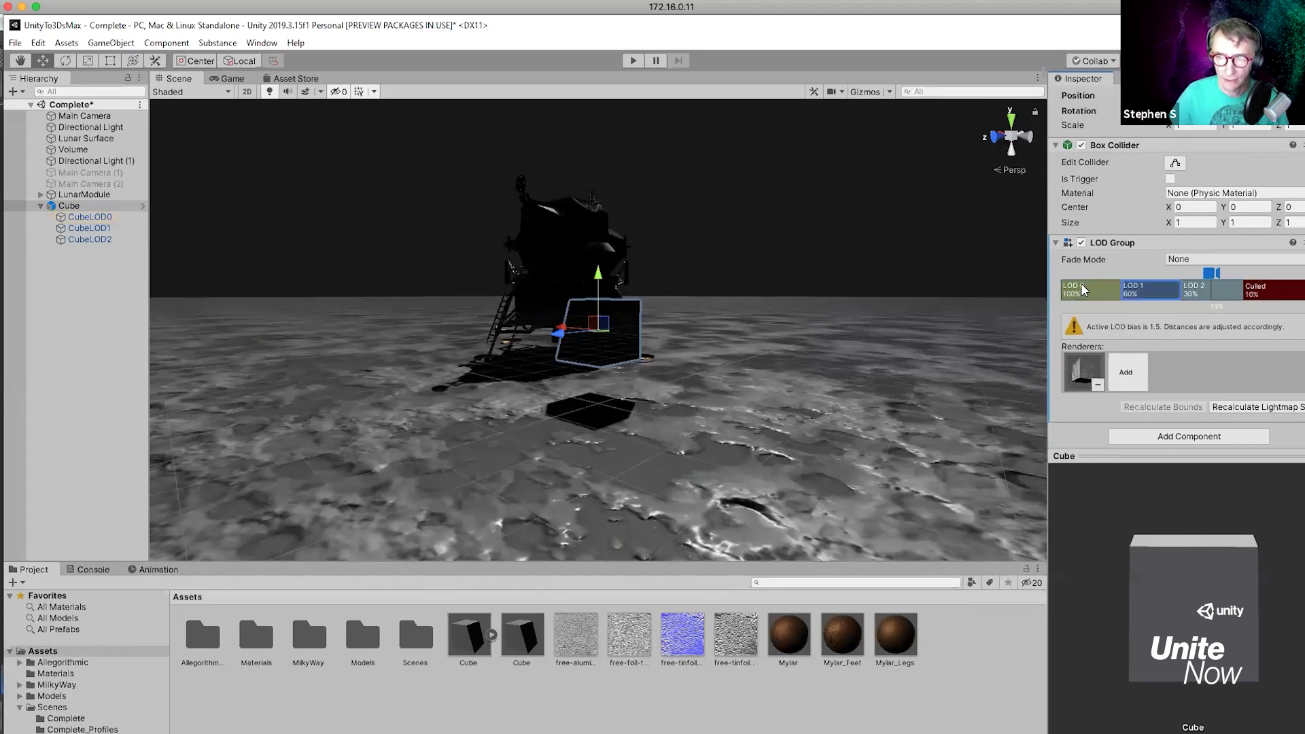
pyautogui.click(1071, 361)
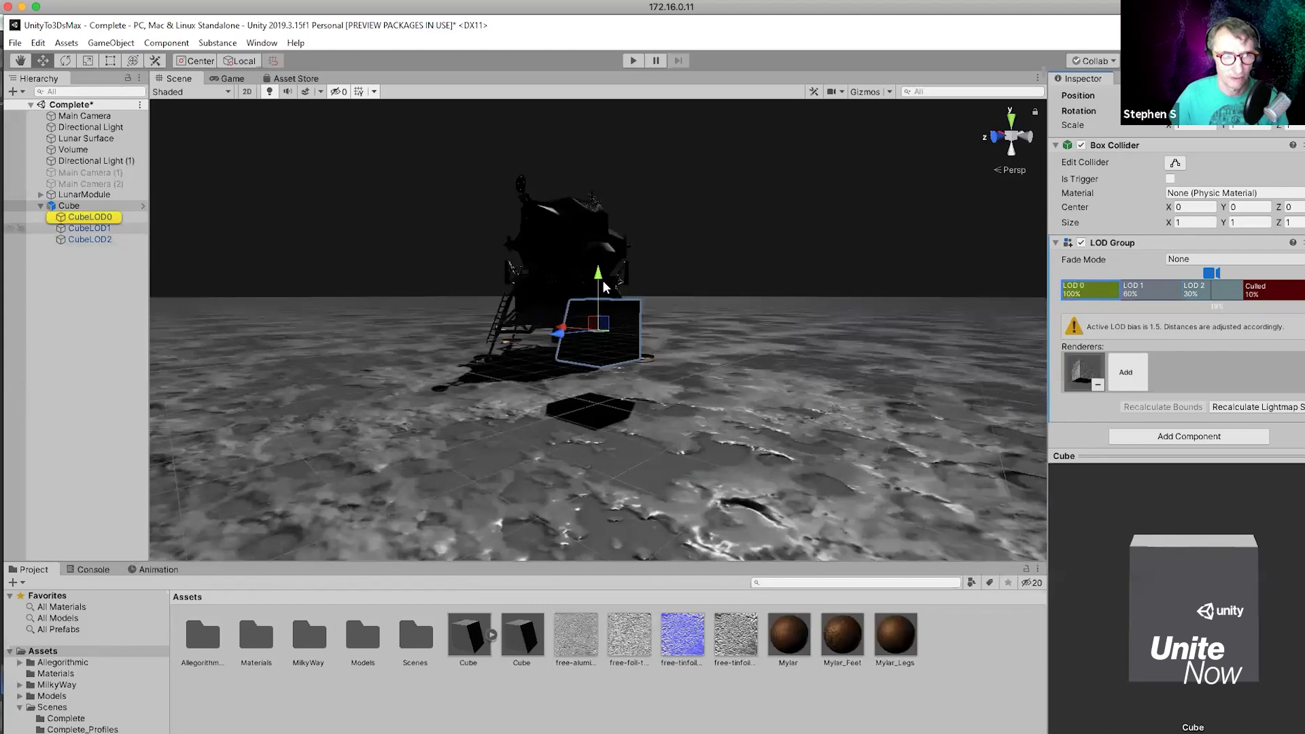
pyautogui.click(1164, 298)
pyautogui.click(1094, 379)
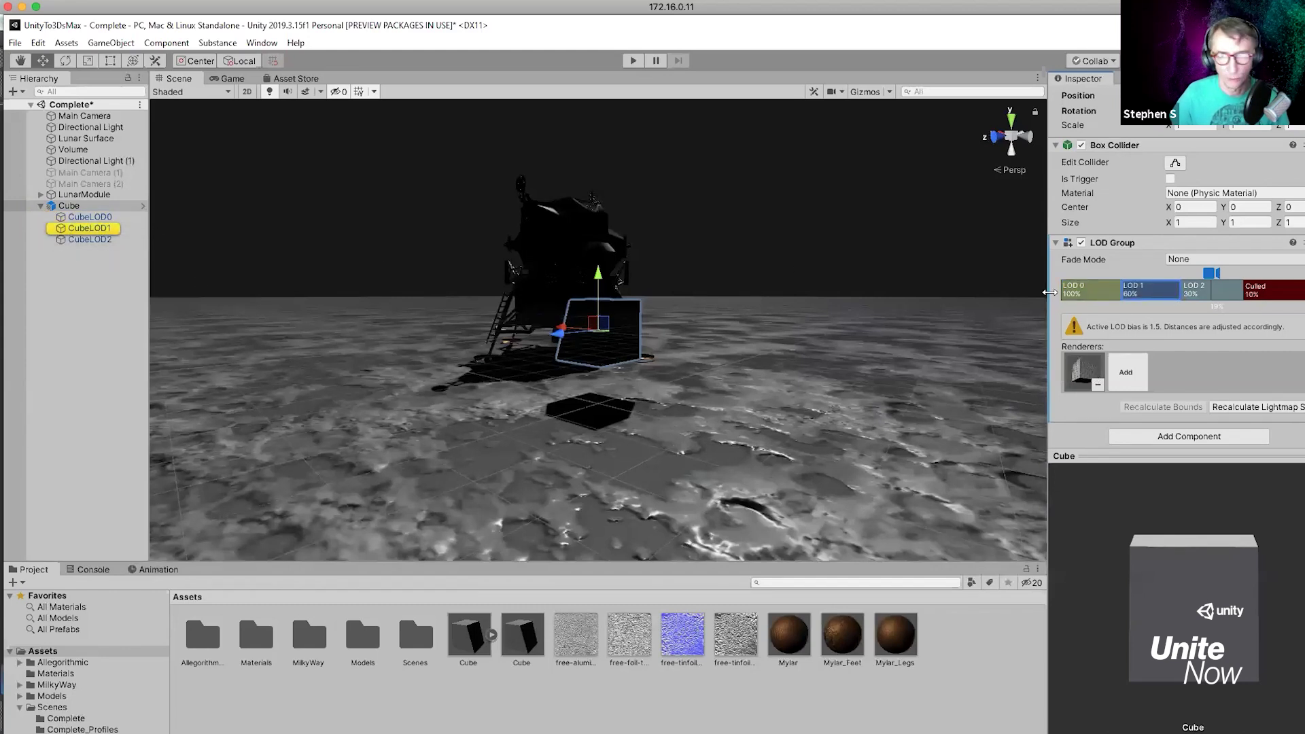
pyautogui.click(1208, 296)
pyautogui.click(1083, 372)
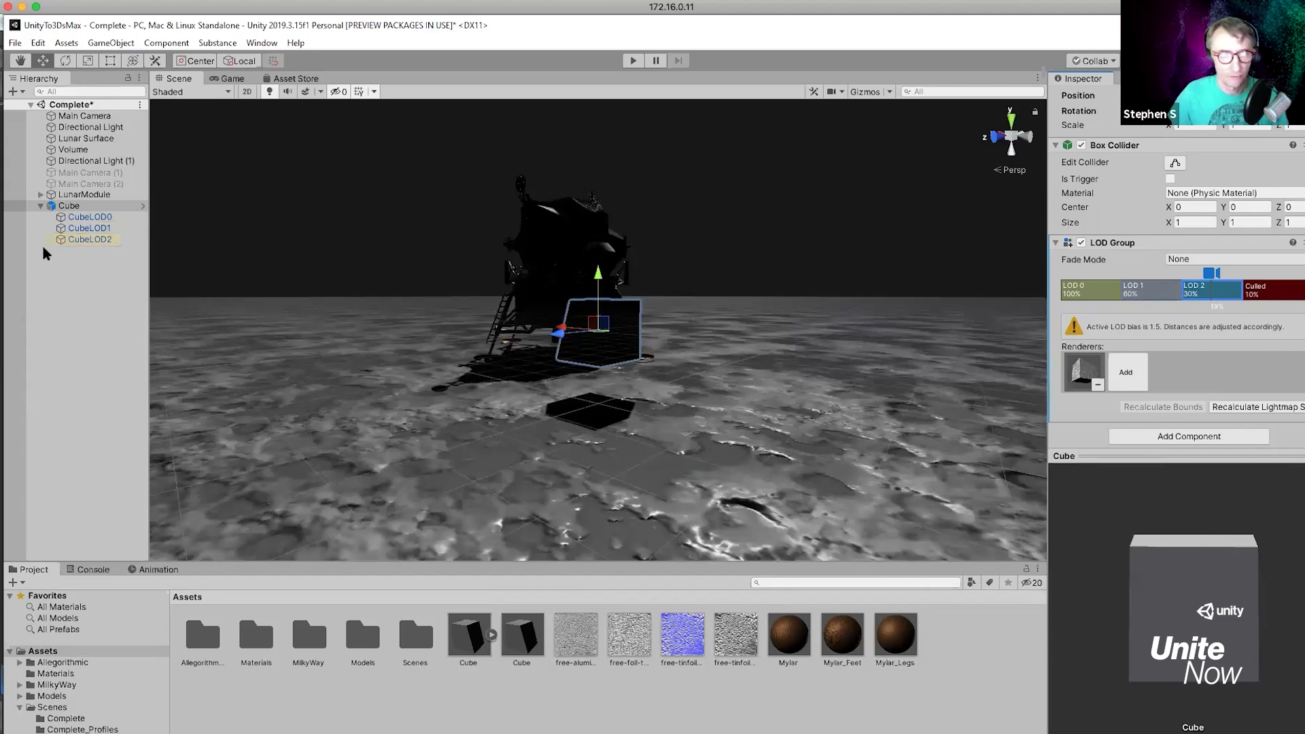
# Insert an LOD 3 level at 10% before the culled range and set the LOD preview camera within the LOD 2 range
pyautogui.click(1270, 291)
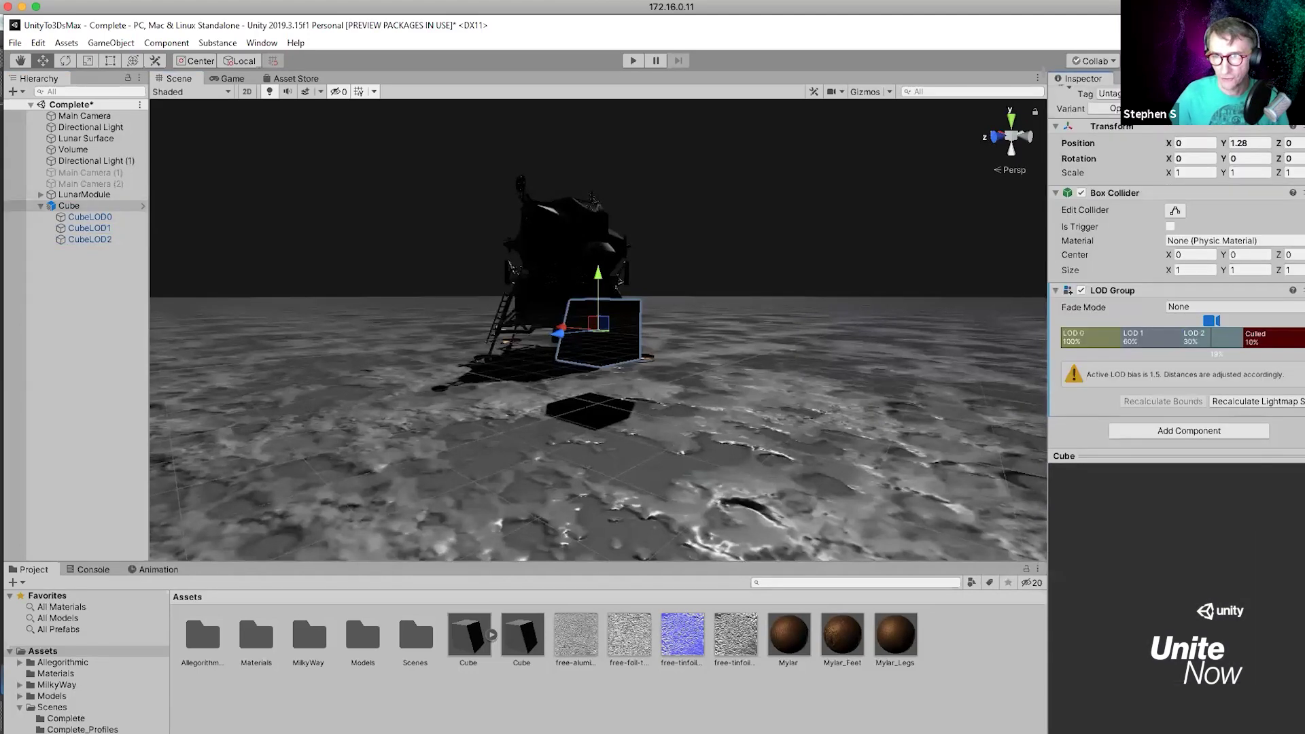
pyautogui.moveTo(1276, 337); pyautogui.dragTo(1204, 328)
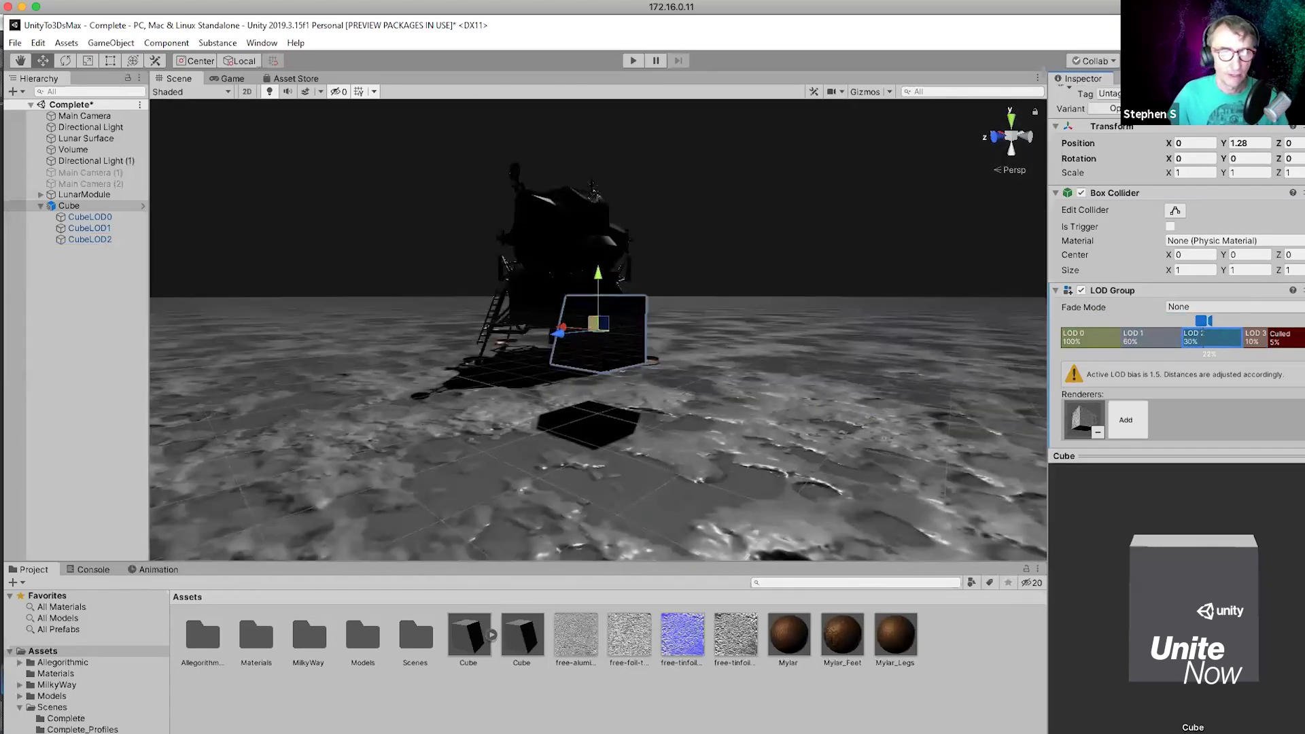
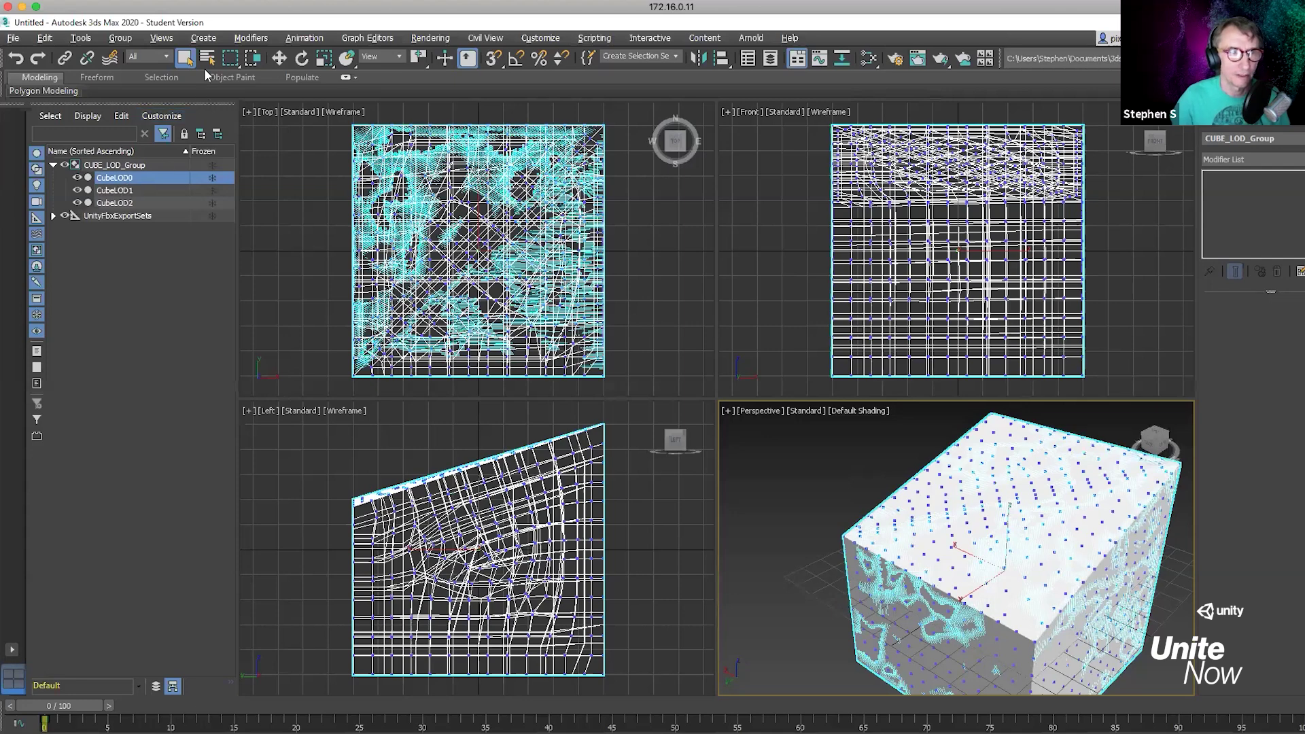
pyautogui.click(239, 41)
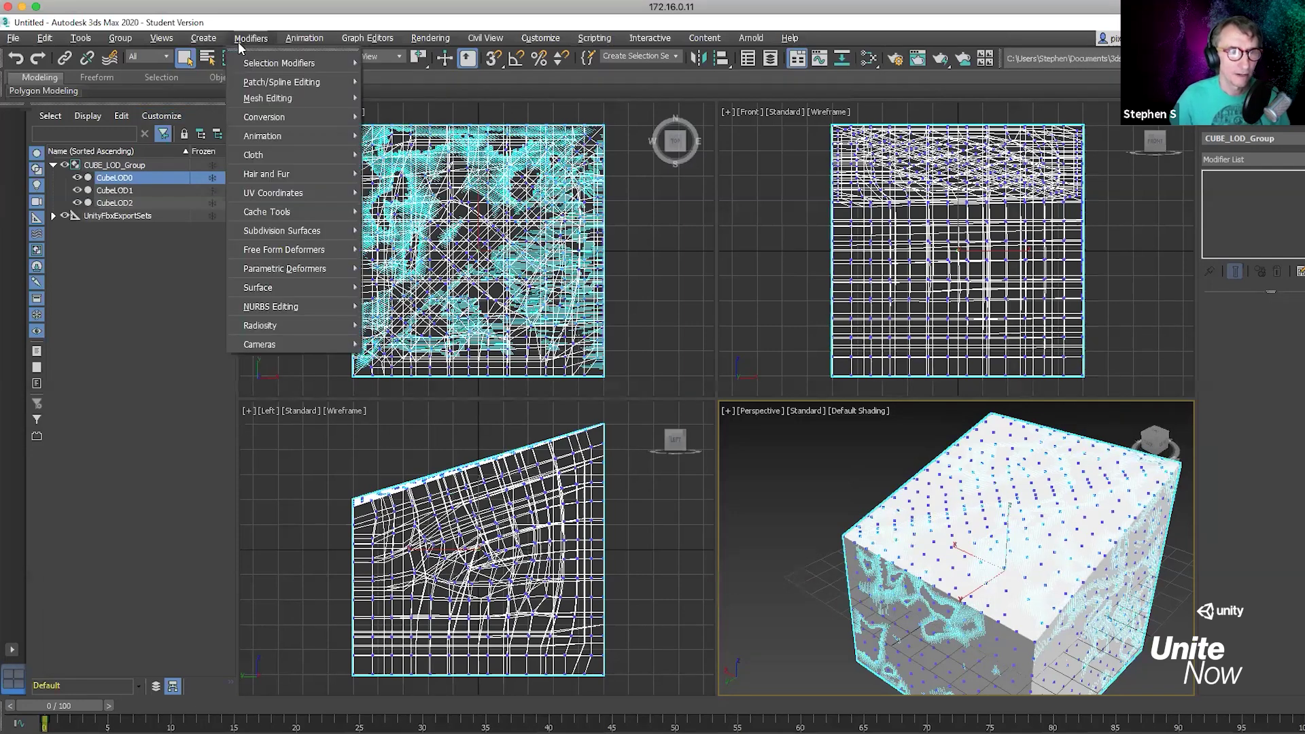
pyautogui.moveTo(255, 96)
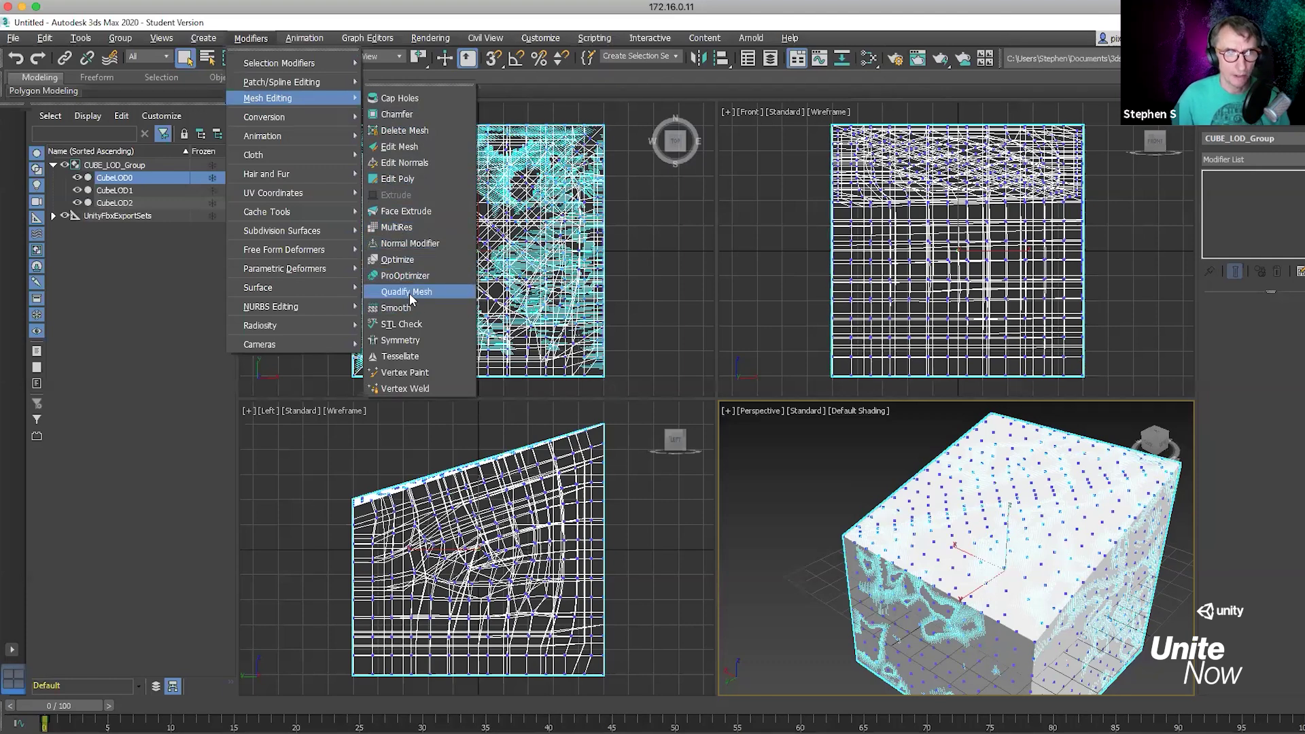
pyautogui.moveTo(411, 300)
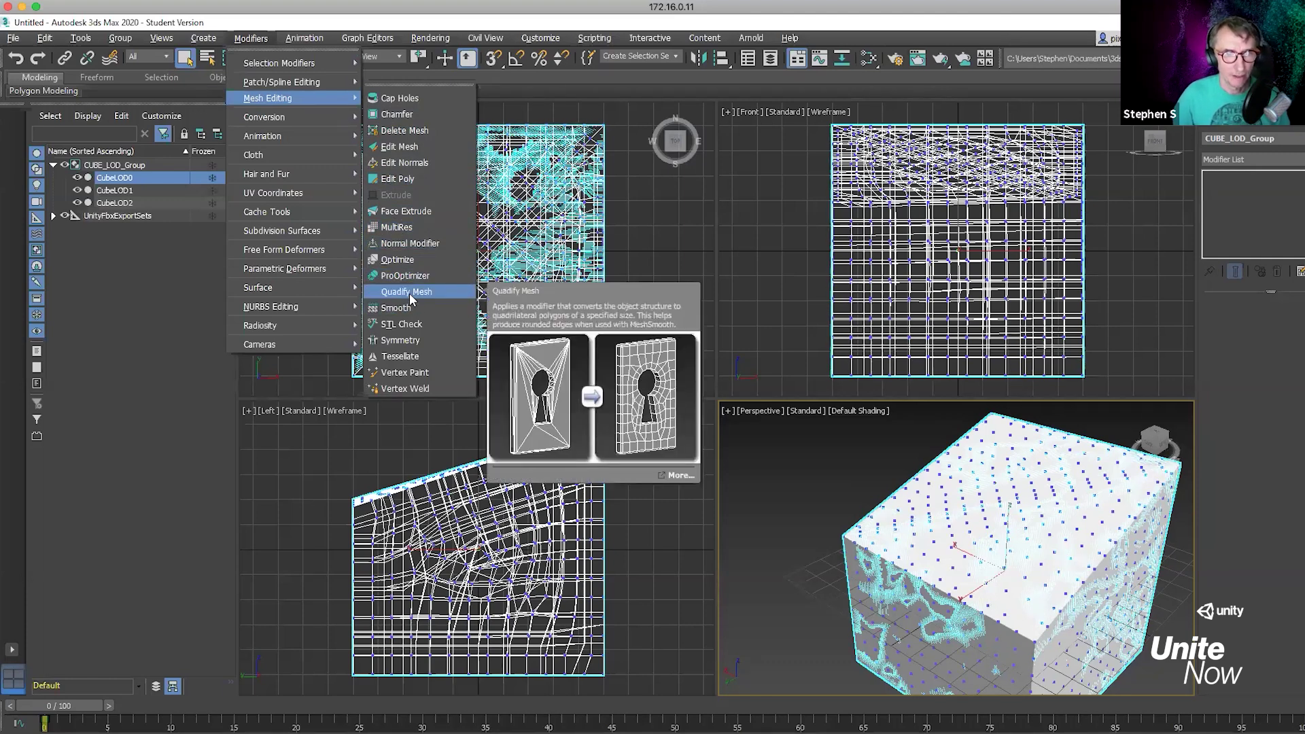
pyautogui.click(159, 364)
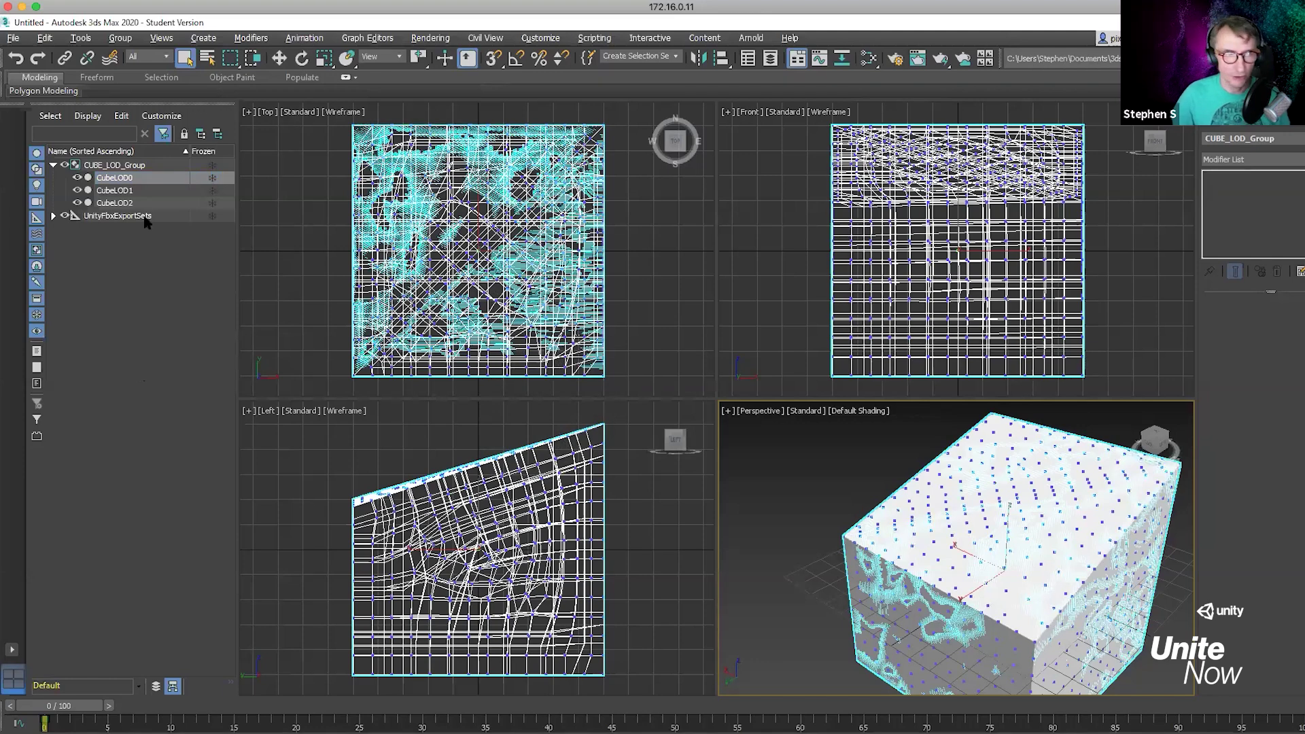
# Apply a Quadify Mesh modifier to CUBE_LOD_Group with CubeLOD1 highlighted in the scene hierarchy
pyautogui.click(129, 190)
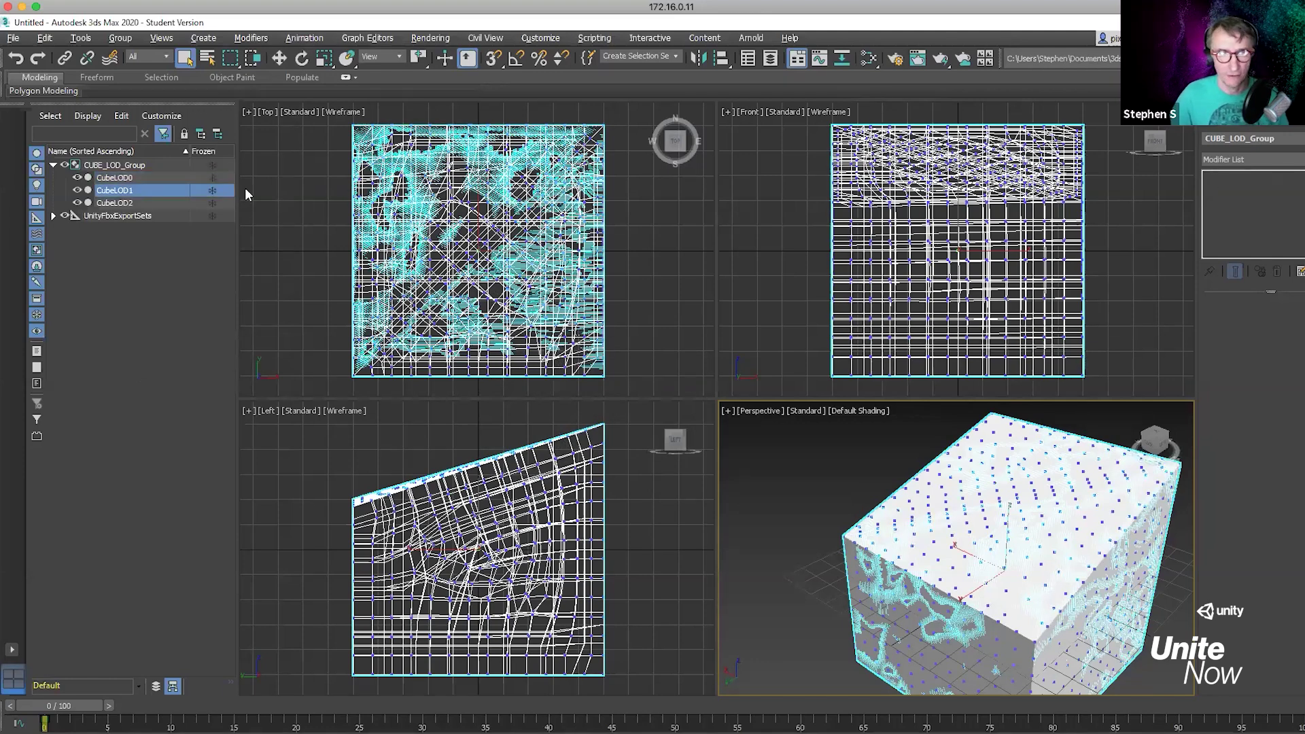
pyautogui.click(143, 203)
pyautogui.click(128, 177)
pyautogui.click(124, 190)
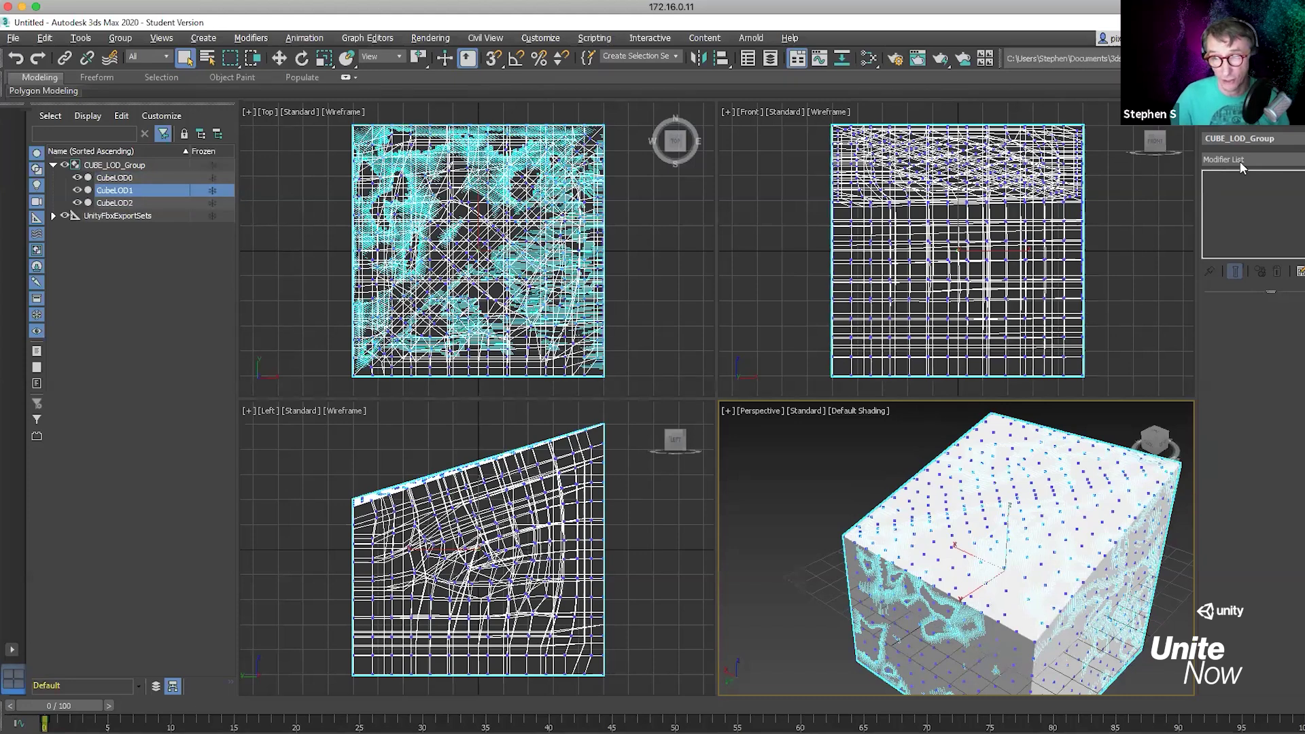
pyautogui.click(1256, 159)
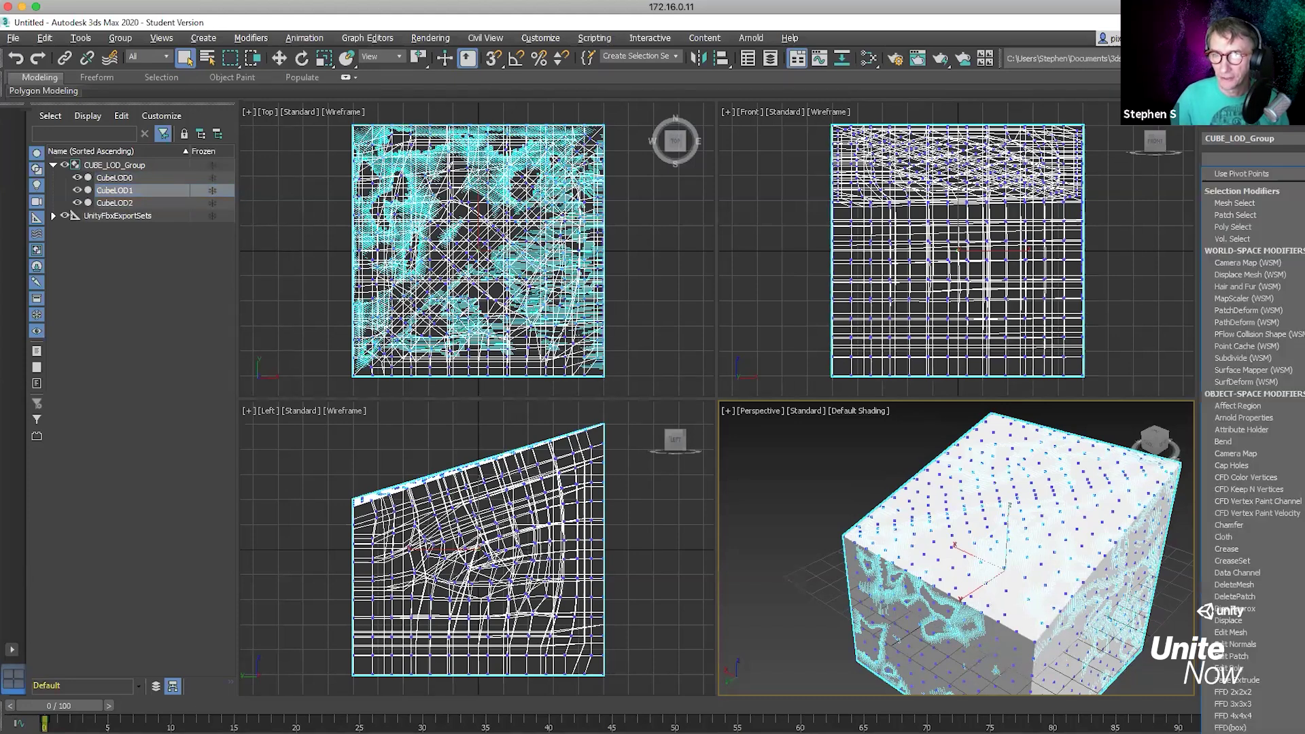
pyautogui.scroll(-1, 1251, 257)
pyautogui.scroll(-15, 1251, 257)
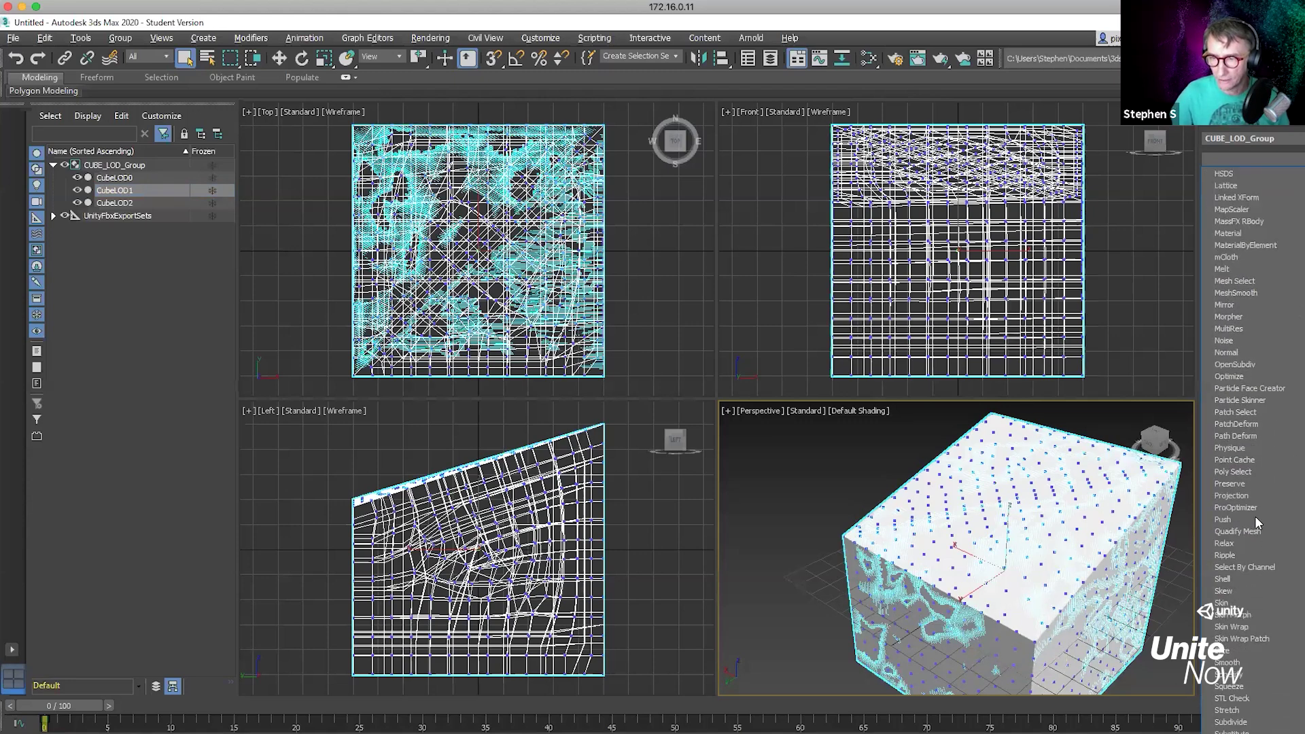
pyautogui.click(1234, 531)
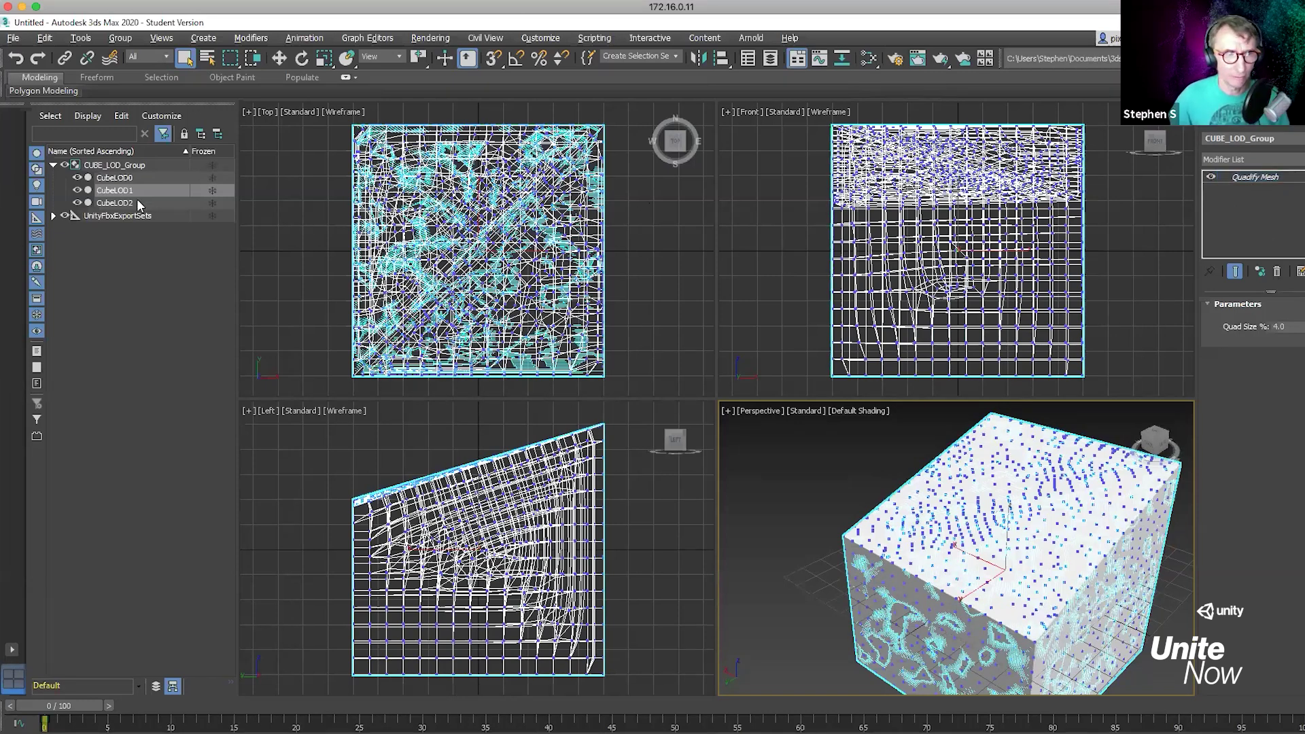
# Review the quadified group by selecting CubeLOD0, CubeLOD1, CubeLOD2 and the parent CUBE_LOD_Group in turn
pyautogui.click(123, 177)
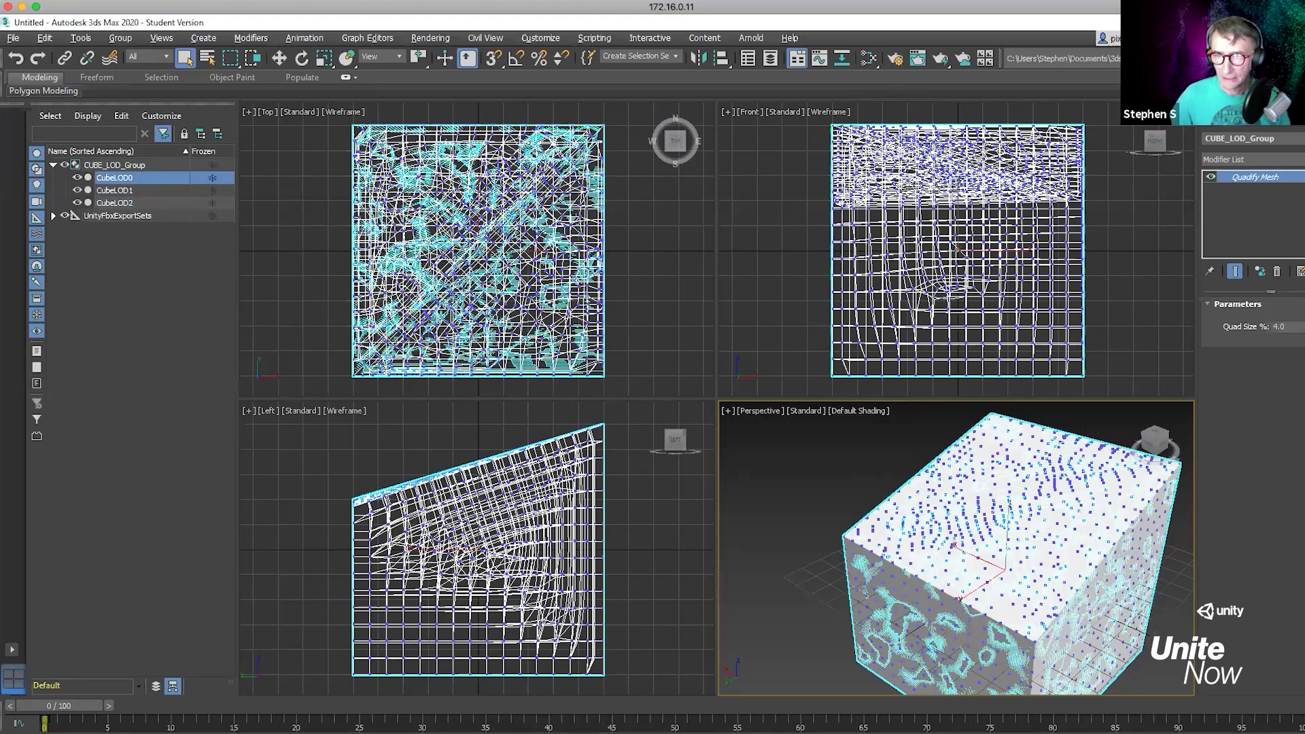
pyautogui.click(139, 190)
pyautogui.click(123, 203)
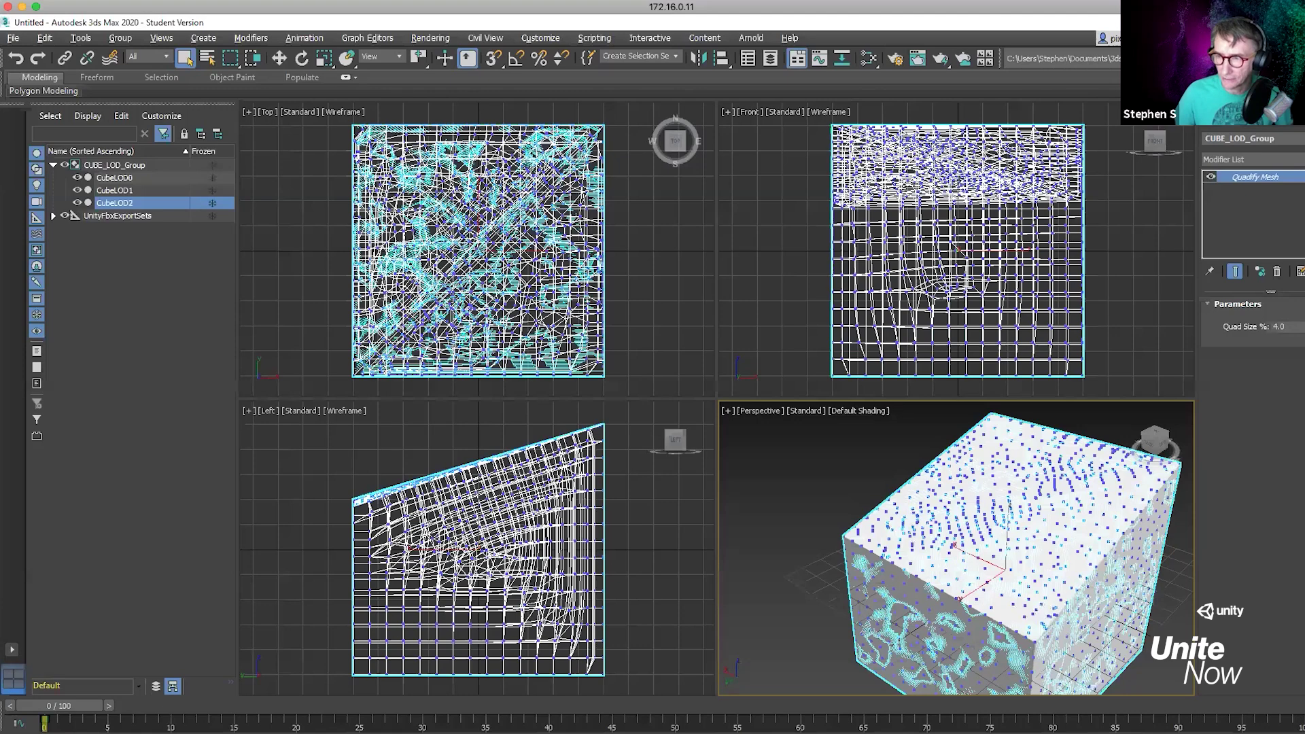
pyautogui.click(129, 168)
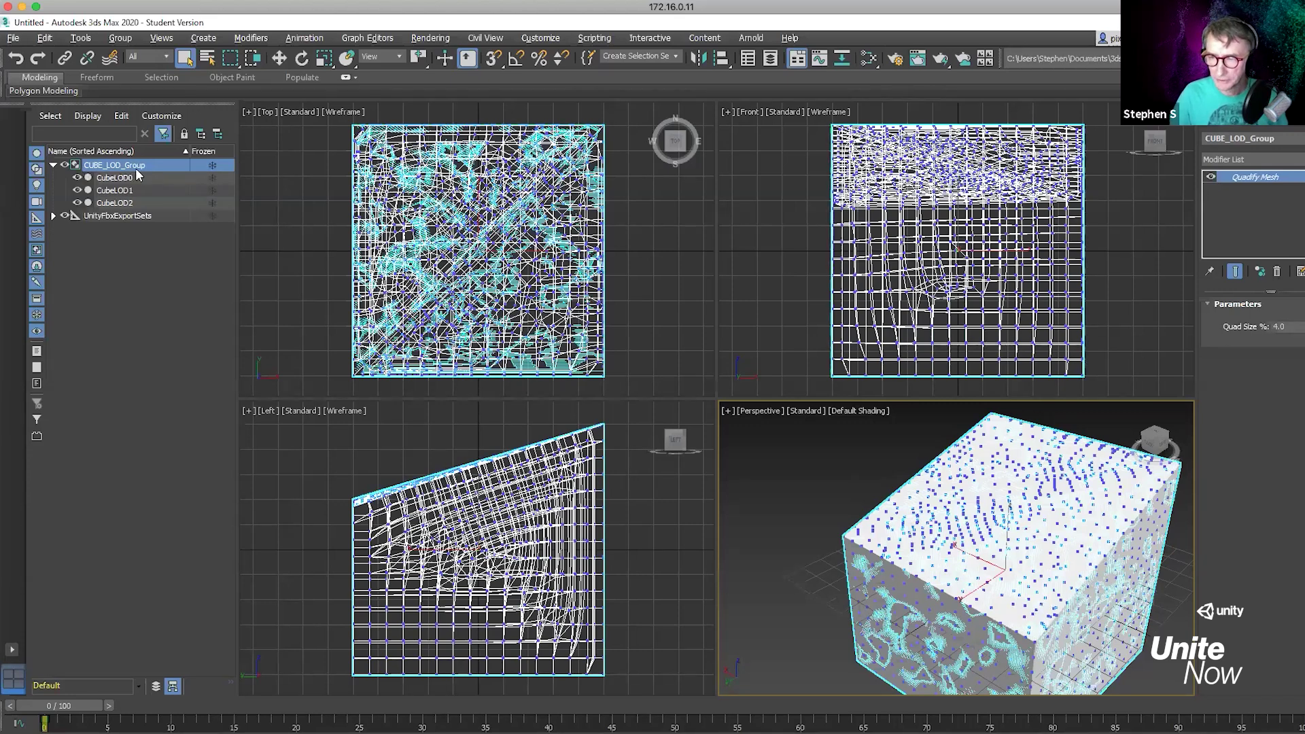
# Switch to Unity and inspect the Cube from a higher angle, along with its LOD Group hierarchy and the CubeLOD1 child
pyautogui.hotkey('alt', 'Tab')
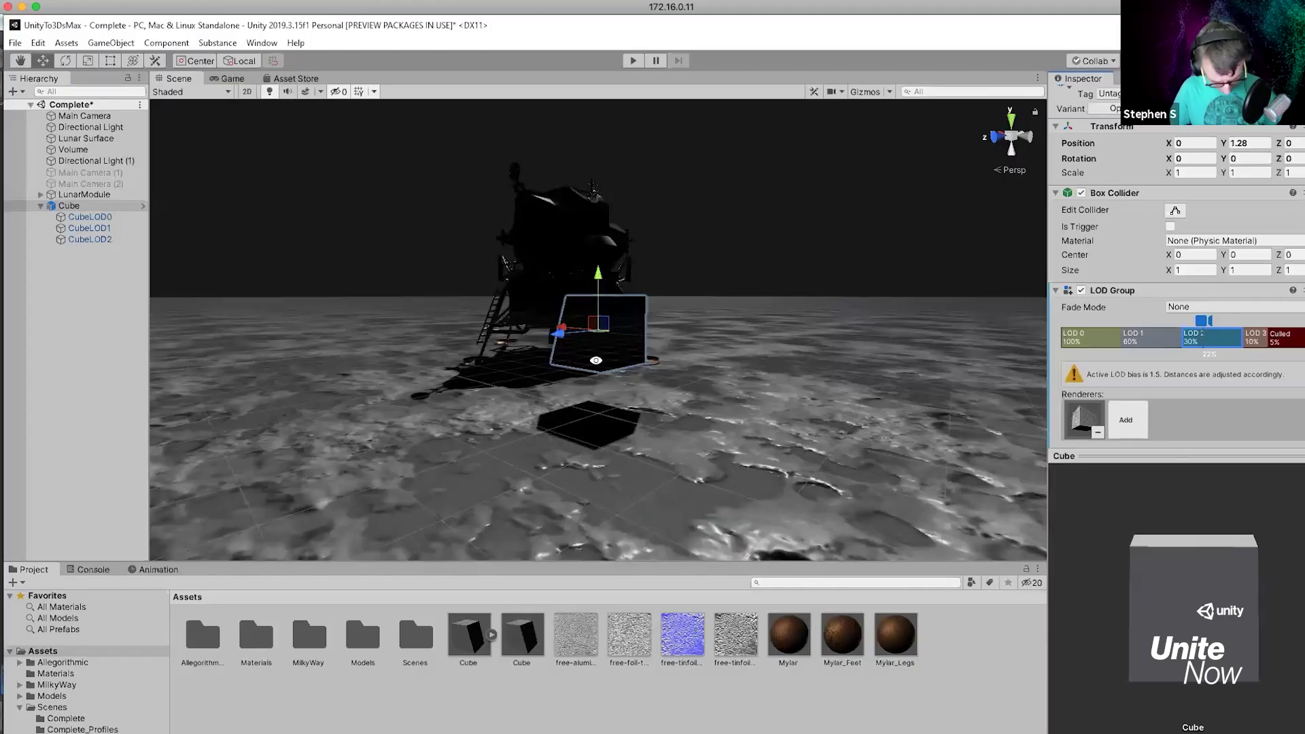
pyautogui.keyDown('alt'); pyautogui.moveTo(557, 350); pyautogui.dragTo(557, 377); pyautogui.keyUp('alt')
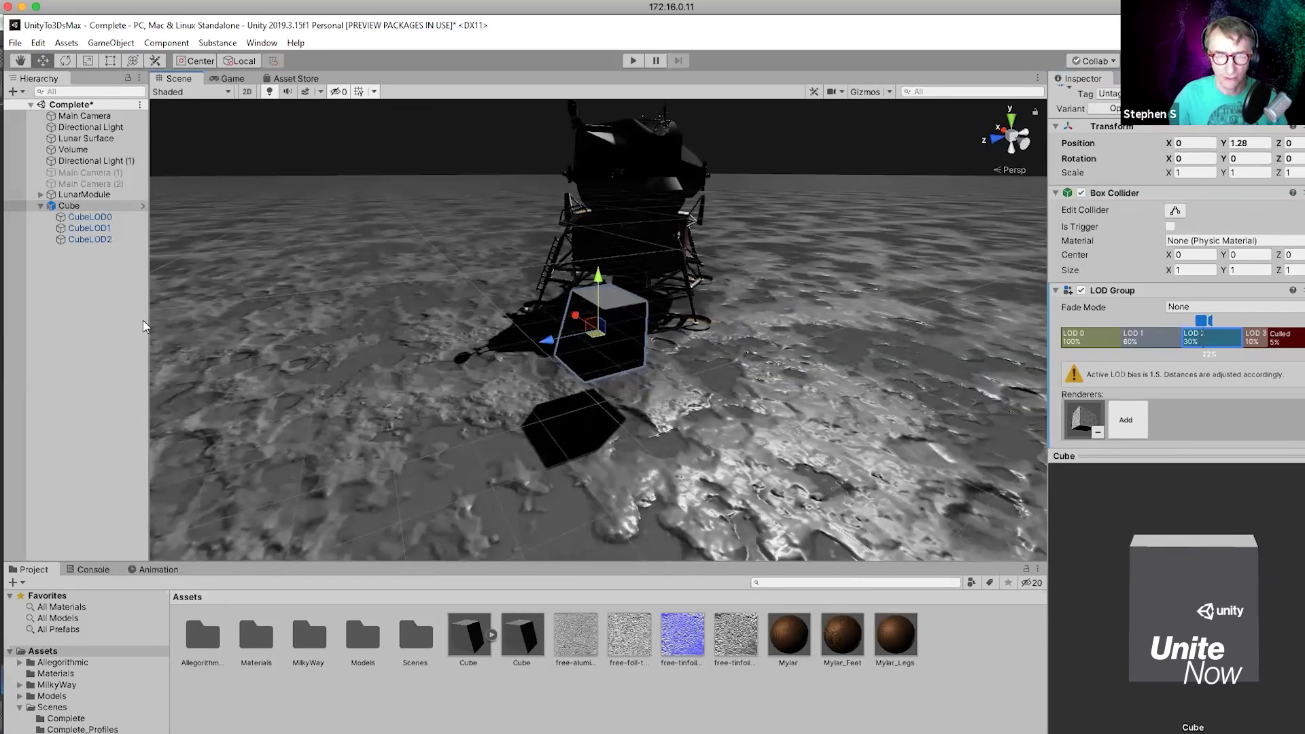
pyautogui.click(55, 207)
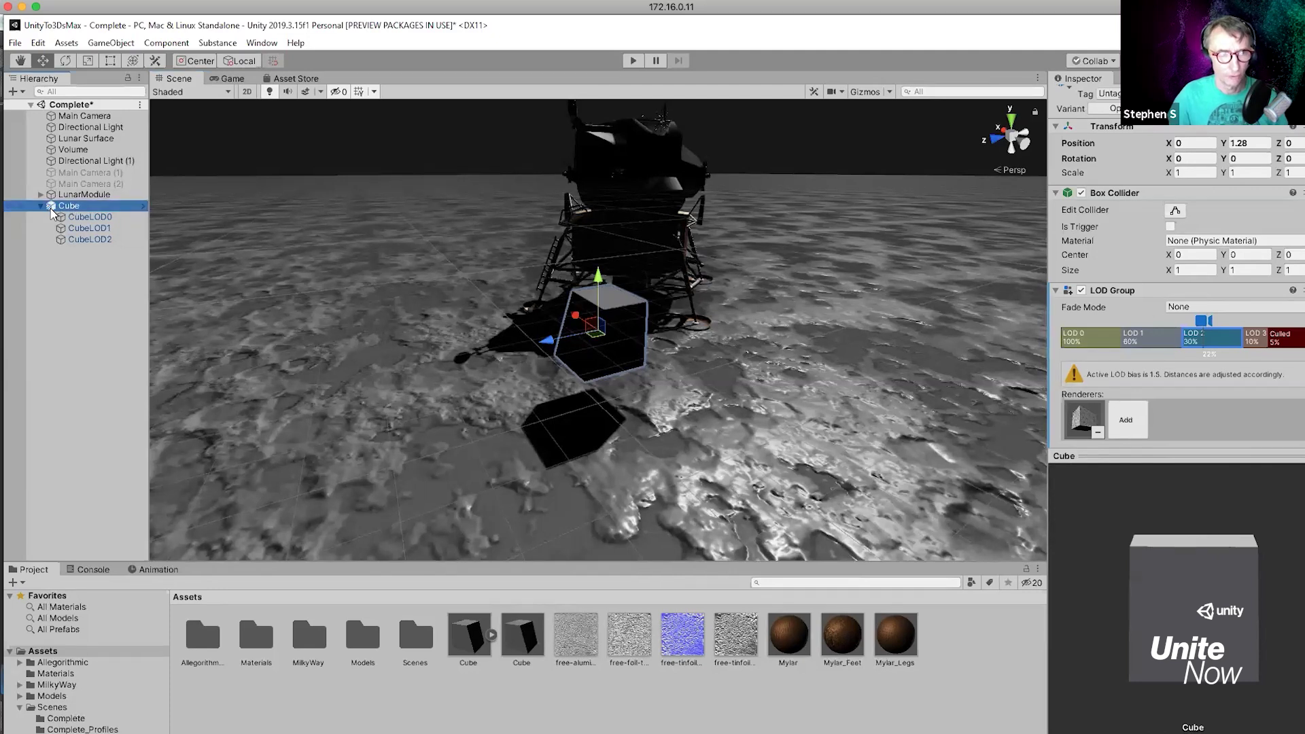
pyautogui.click(40, 206)
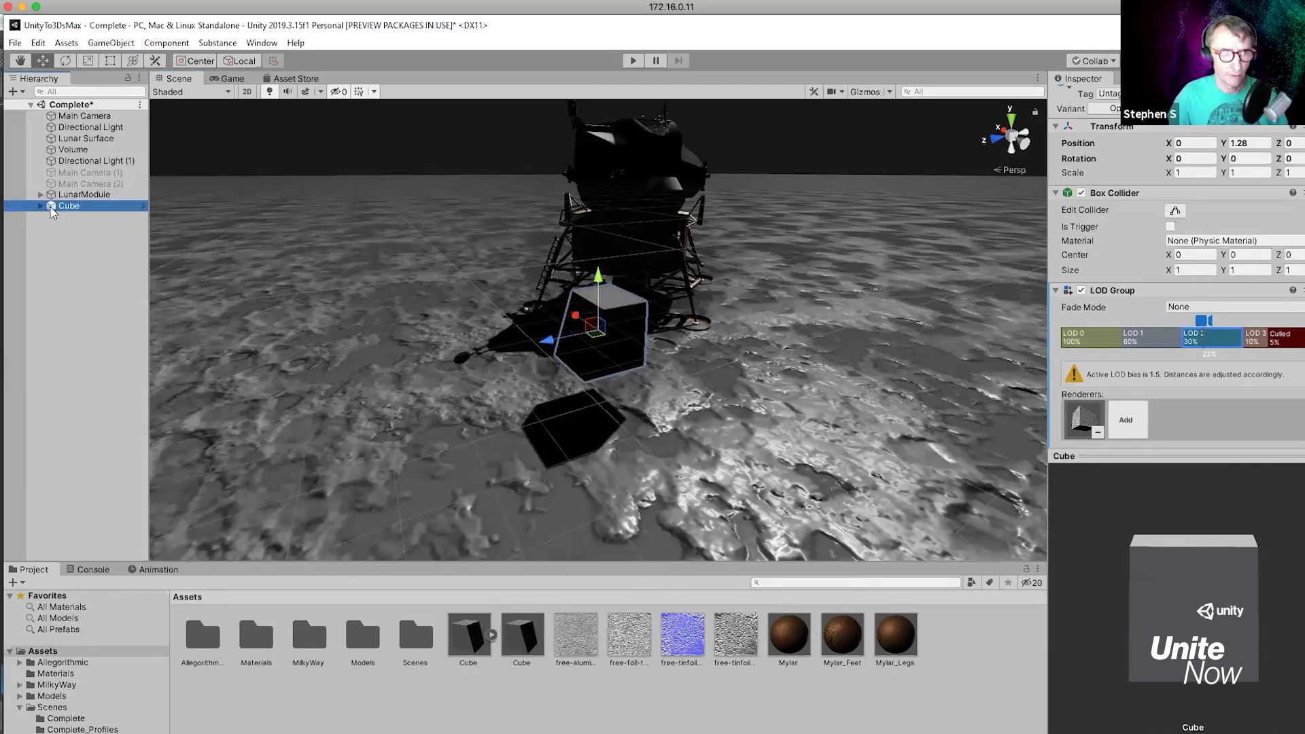
pyautogui.click(40, 206)
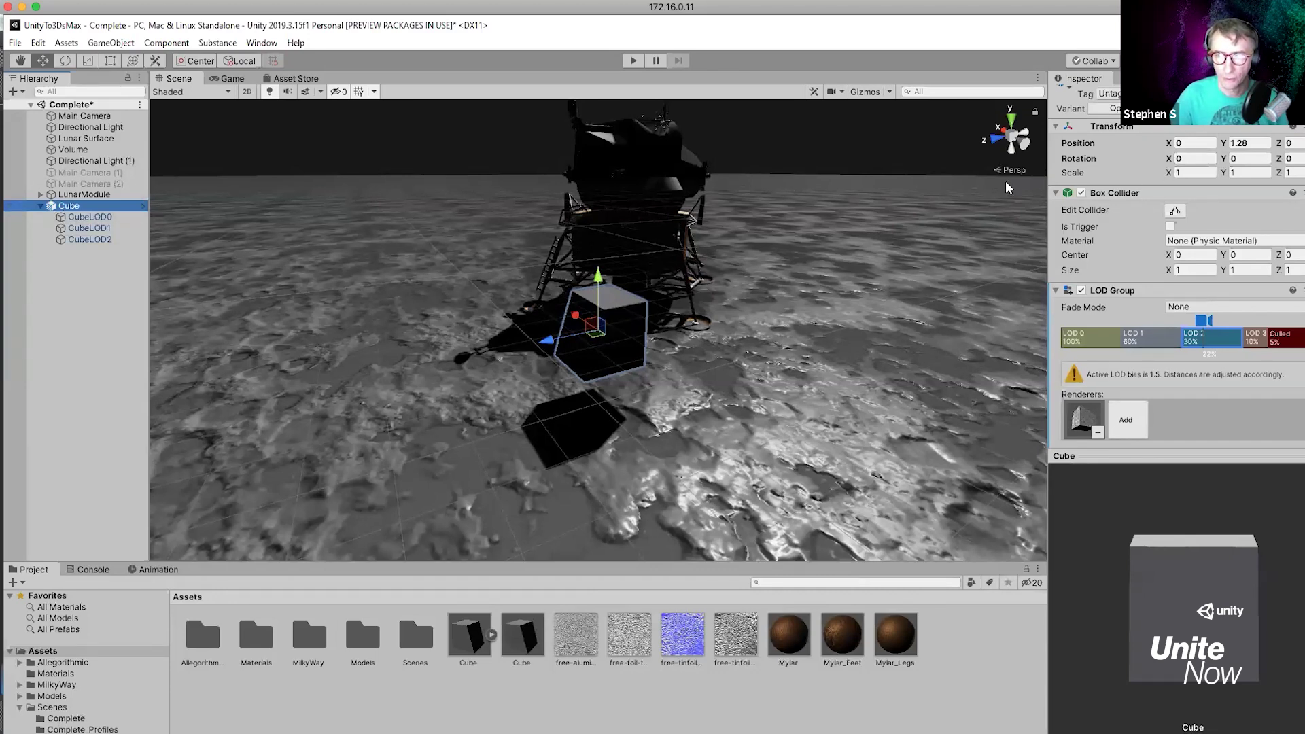
pyautogui.click(92, 227)
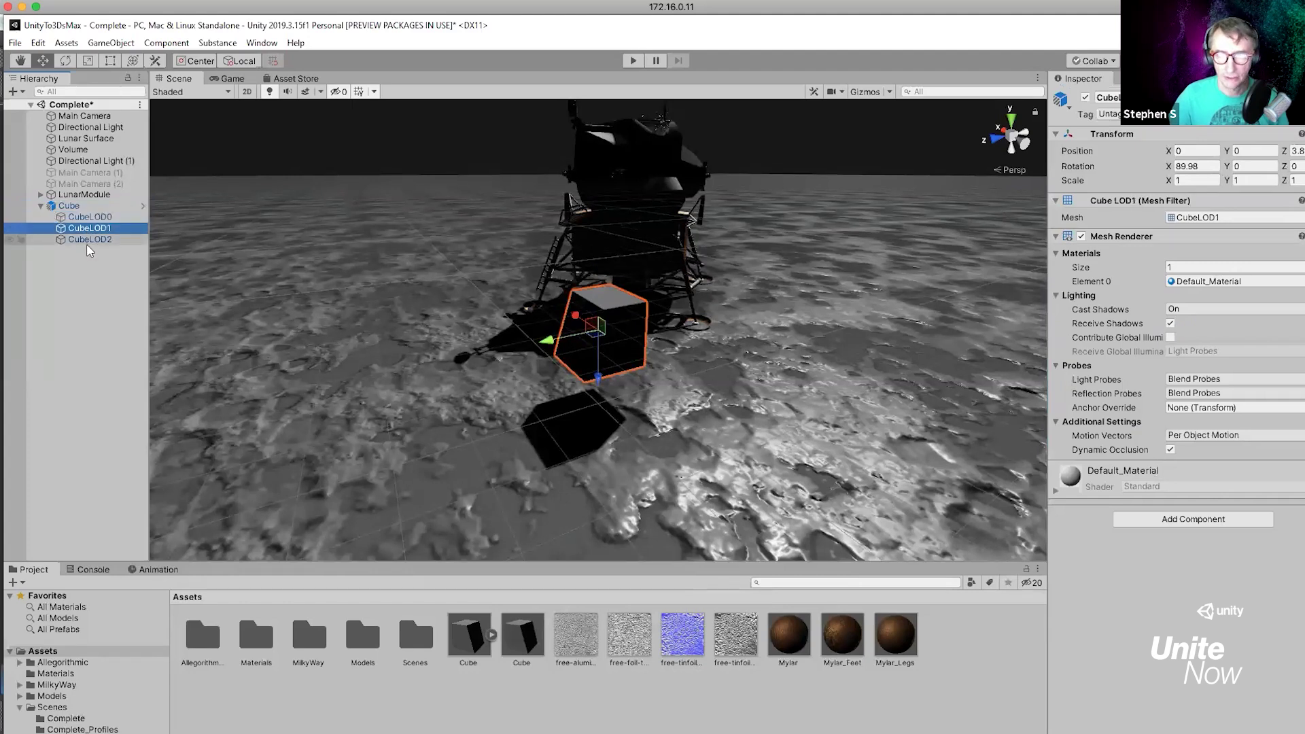
# Set the X rotation of the CubeLOD2 child to 0
pyautogui.click(88, 217)
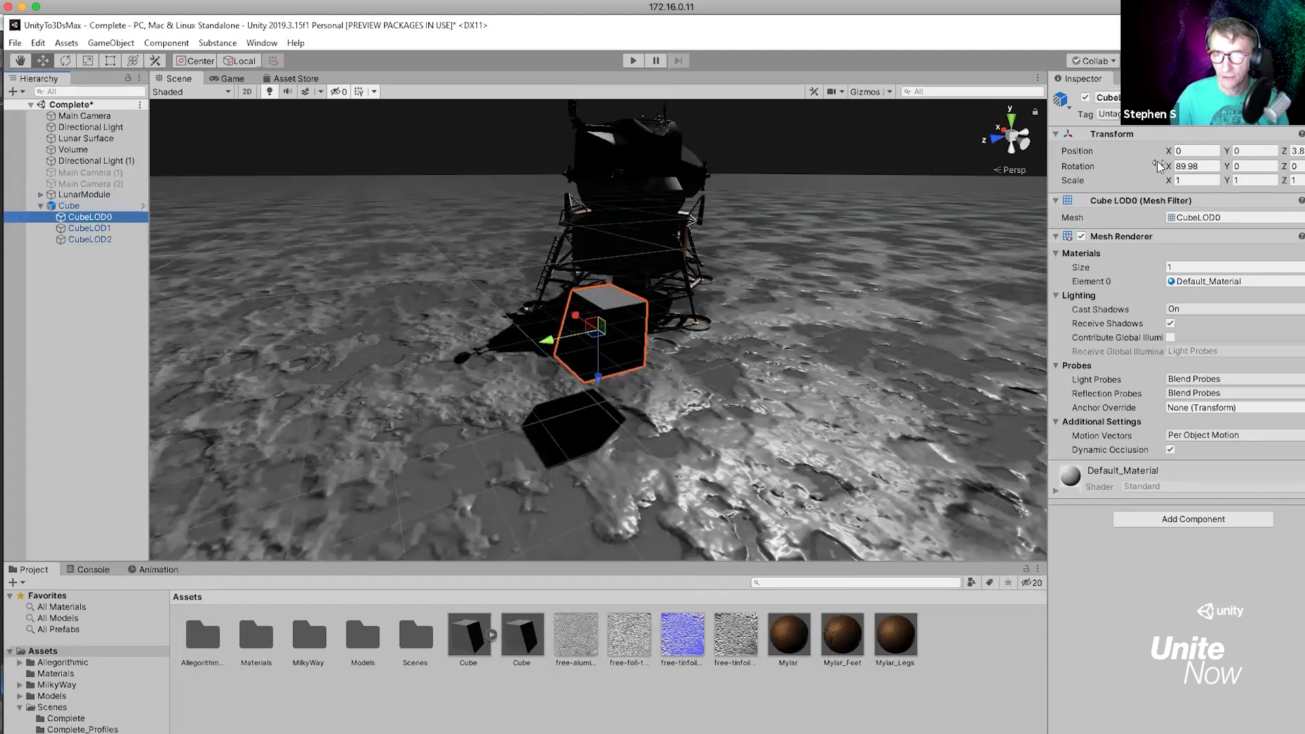
pyautogui.click(110, 228)
pyautogui.click(114, 240)
pyautogui.click(1188, 166)
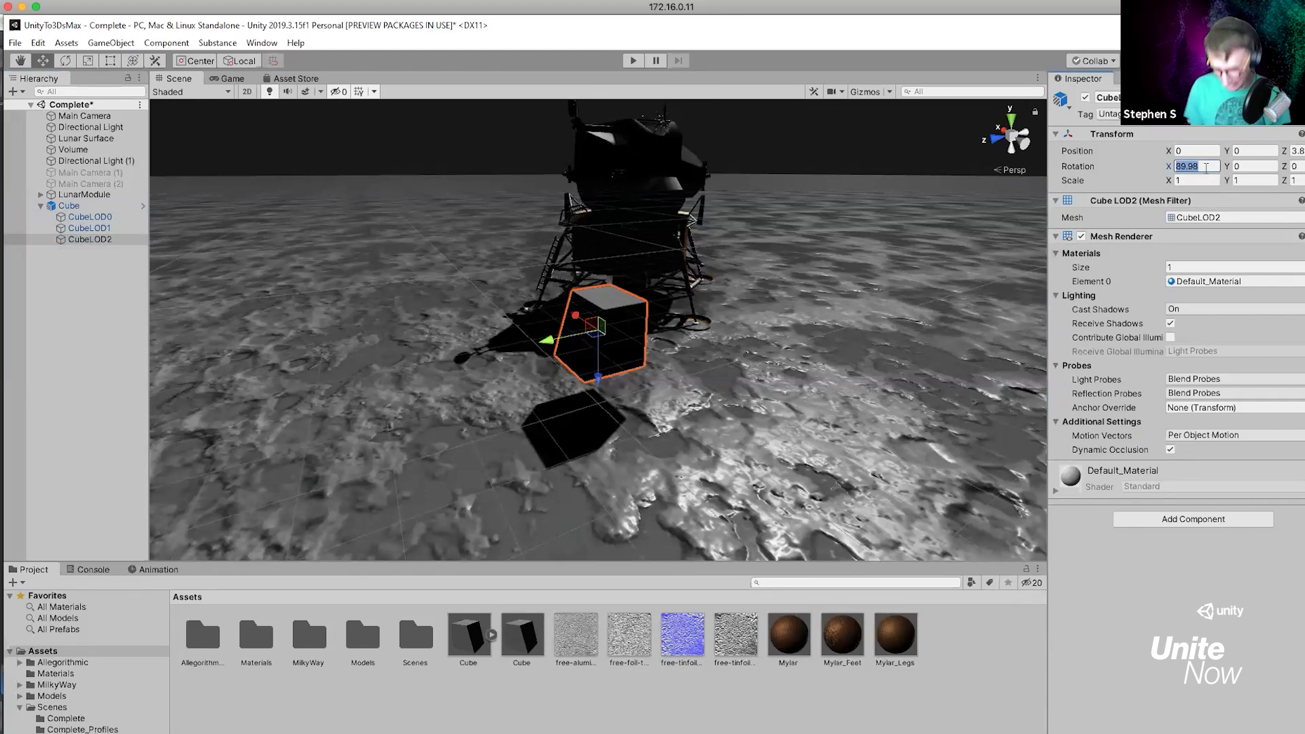
pyautogui.write('0')
pyautogui.press('Tab')
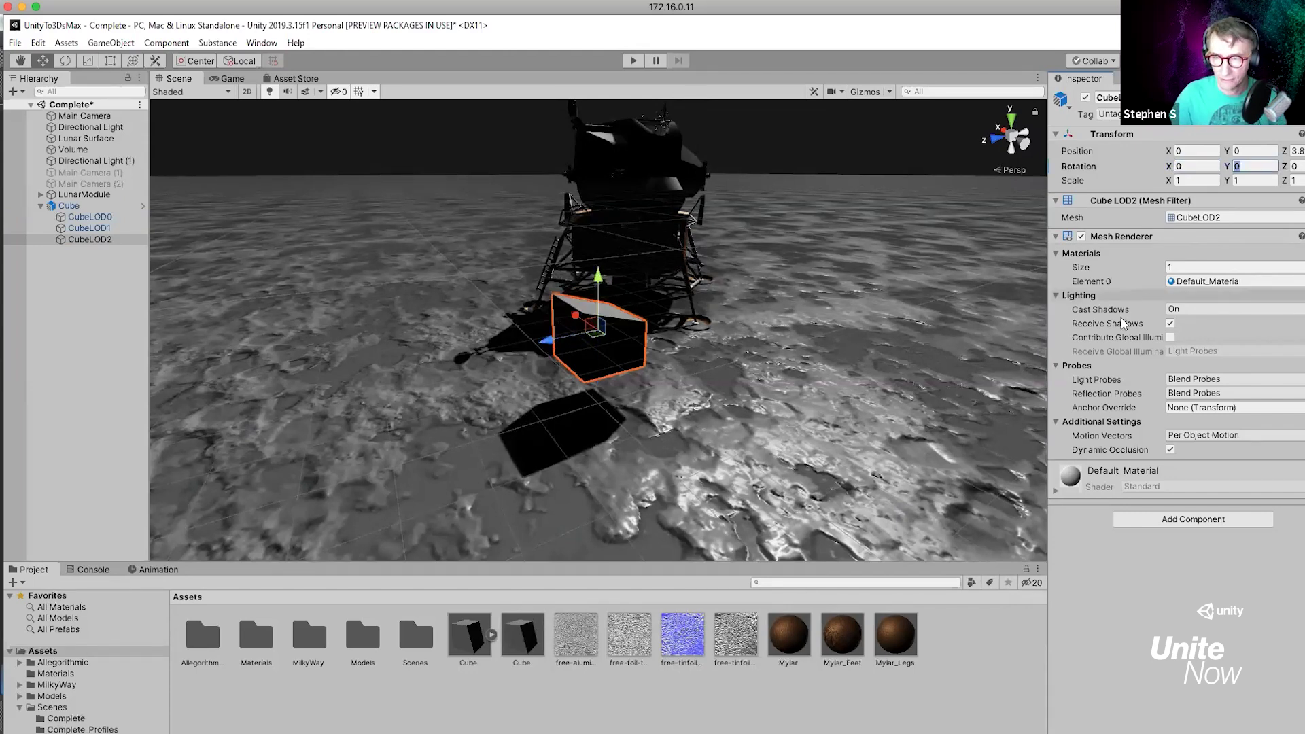
# Preview the parent Cube in its LOD 2 range and set the CubeLOD0 child's X rotation to 0
pyautogui.click(68, 205)
pyautogui.moveTo(1205, 341)
pyautogui.mouseDown()
pyautogui.moveTo(1157, 341)
pyautogui.moveTo(1206, 339)
pyautogui.mouseUp()
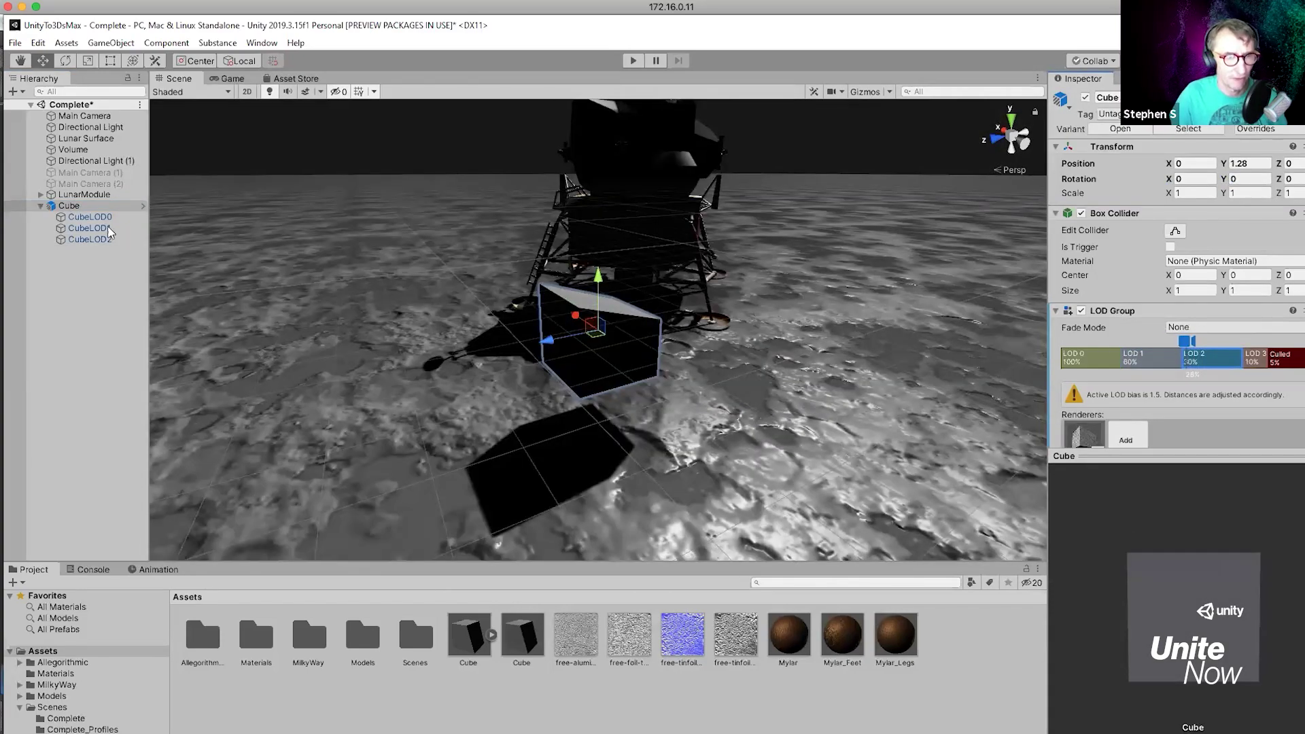
pyautogui.click(102, 229)
pyautogui.click(106, 241)
pyautogui.click(127, 219)
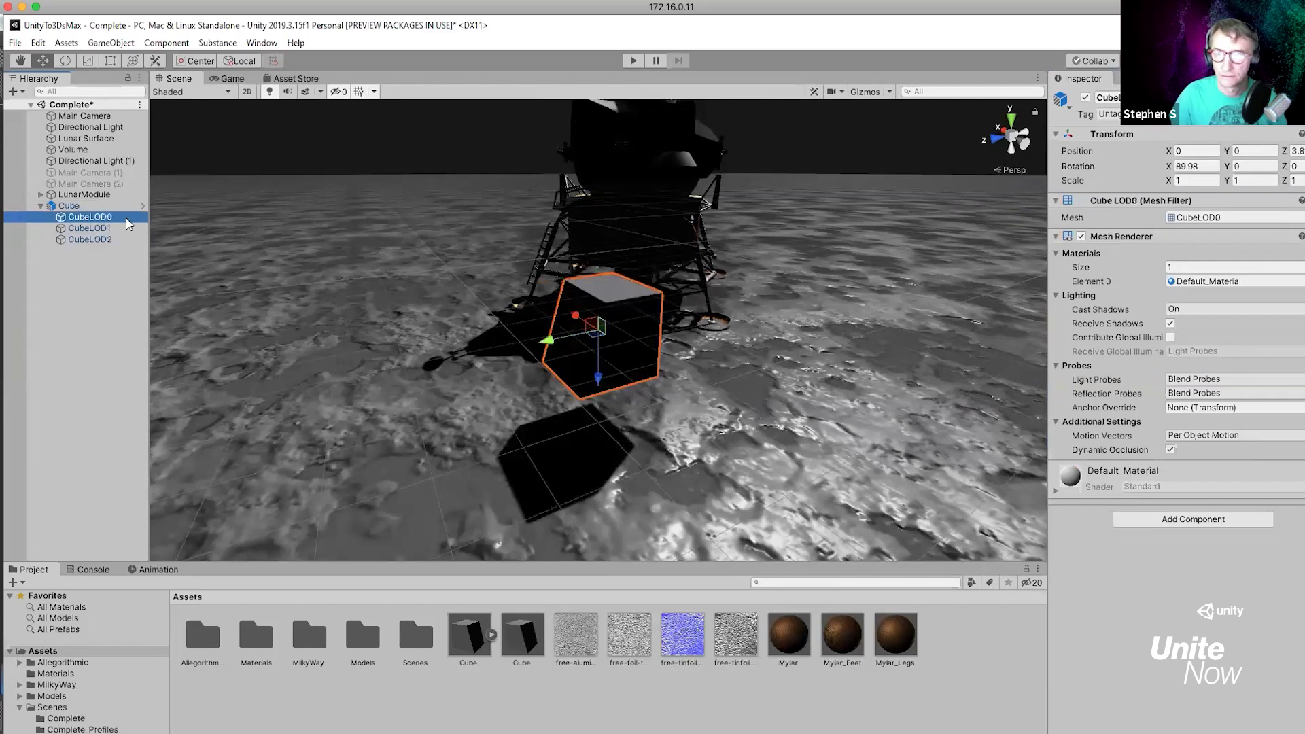
pyautogui.click(1172, 167)
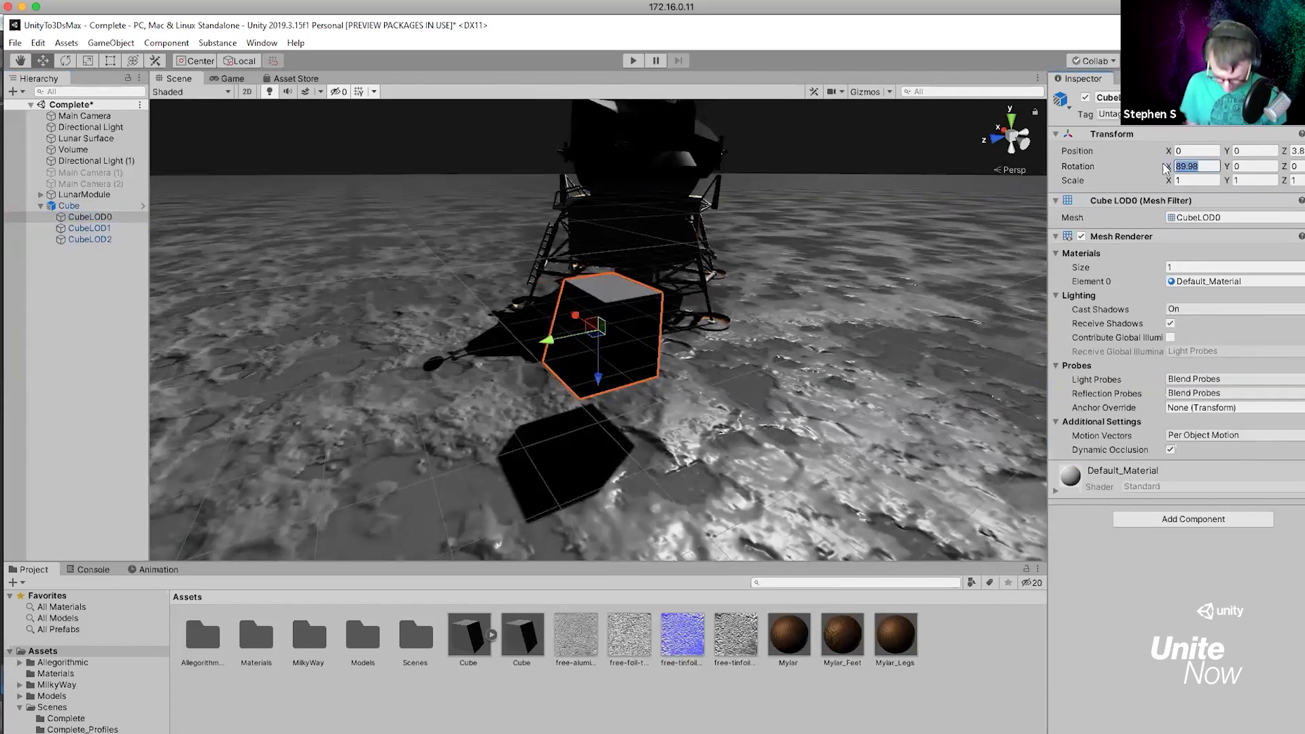
pyautogui.write('0')
pyautogui.press('Tab')
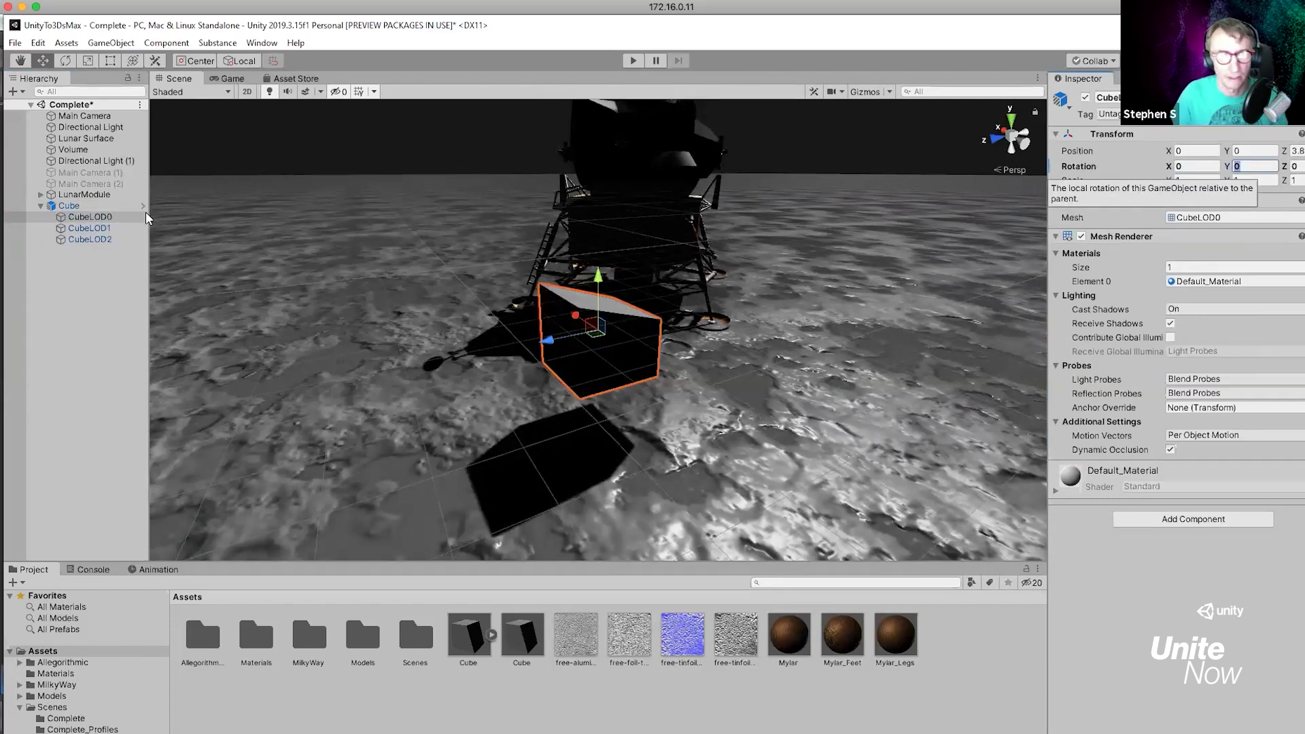
# Set the X rotation of the CubeLOD1 child to 0
pyautogui.click(89, 228)
pyautogui.click(1183, 167)
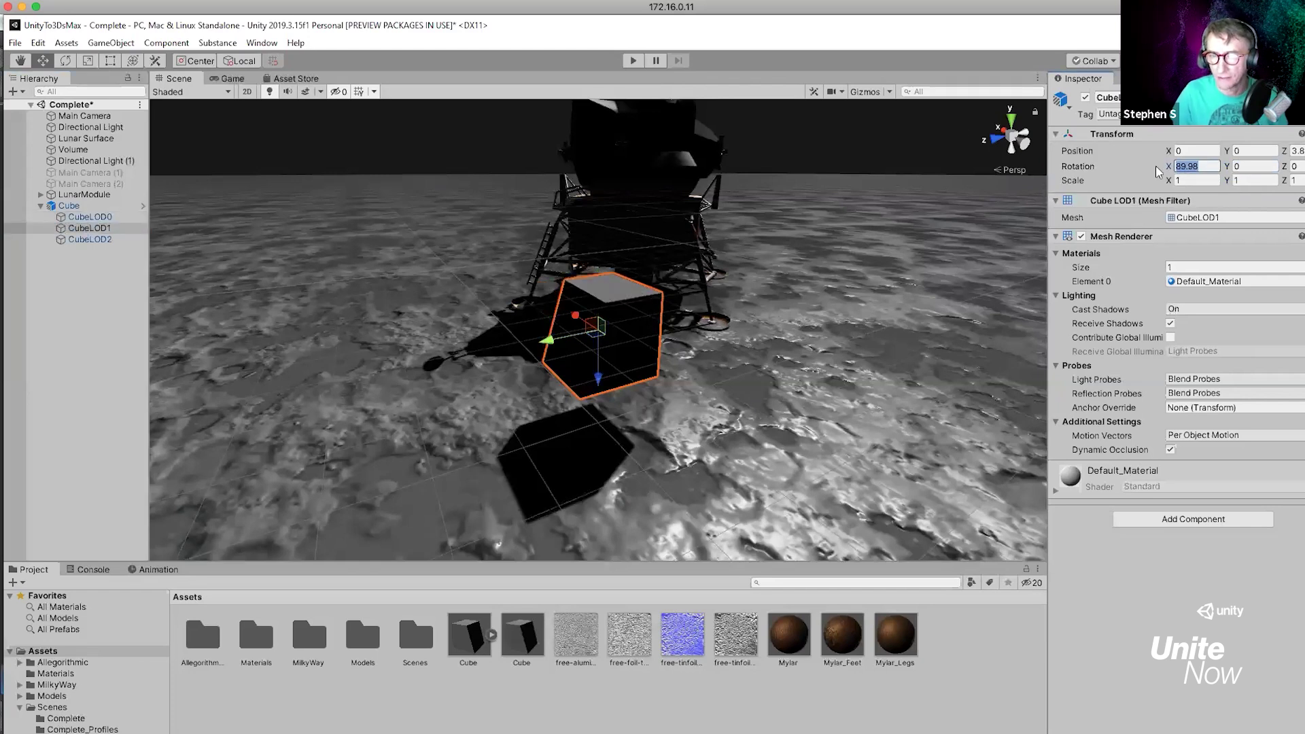
pyautogui.write('0')
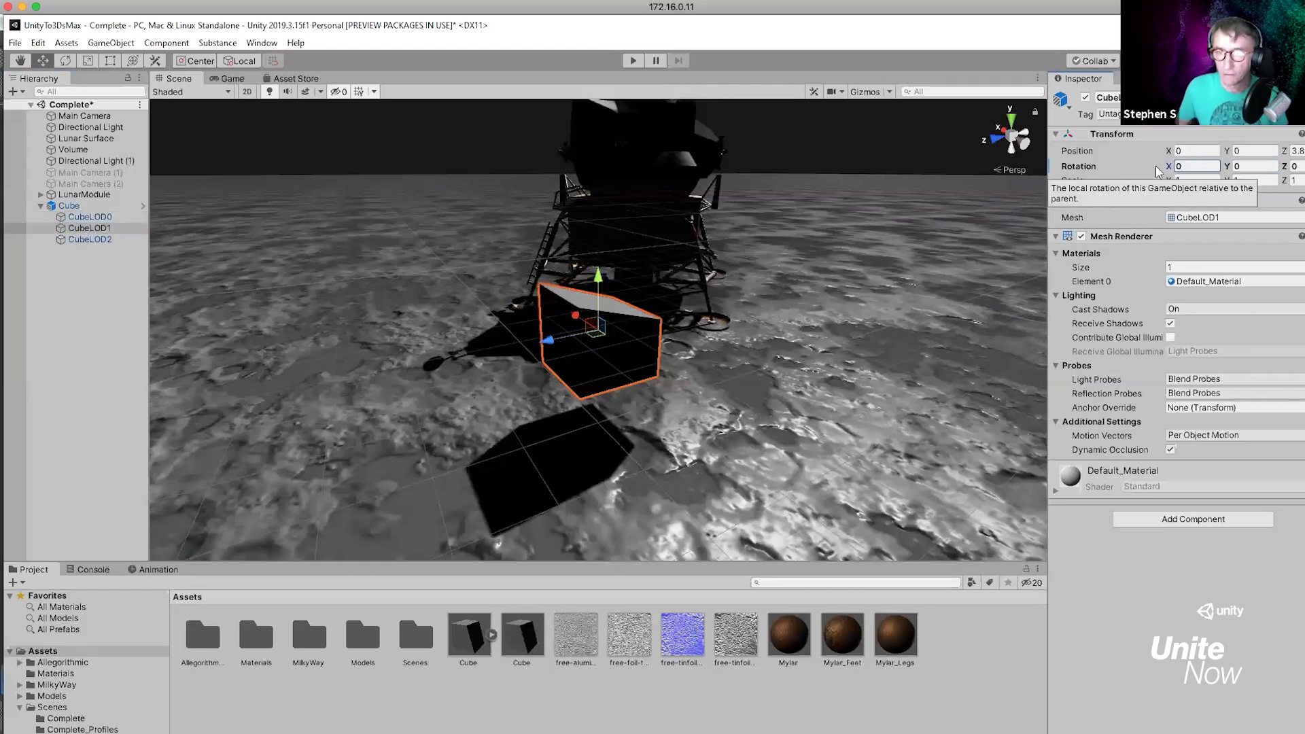
pyautogui.press('Tab')
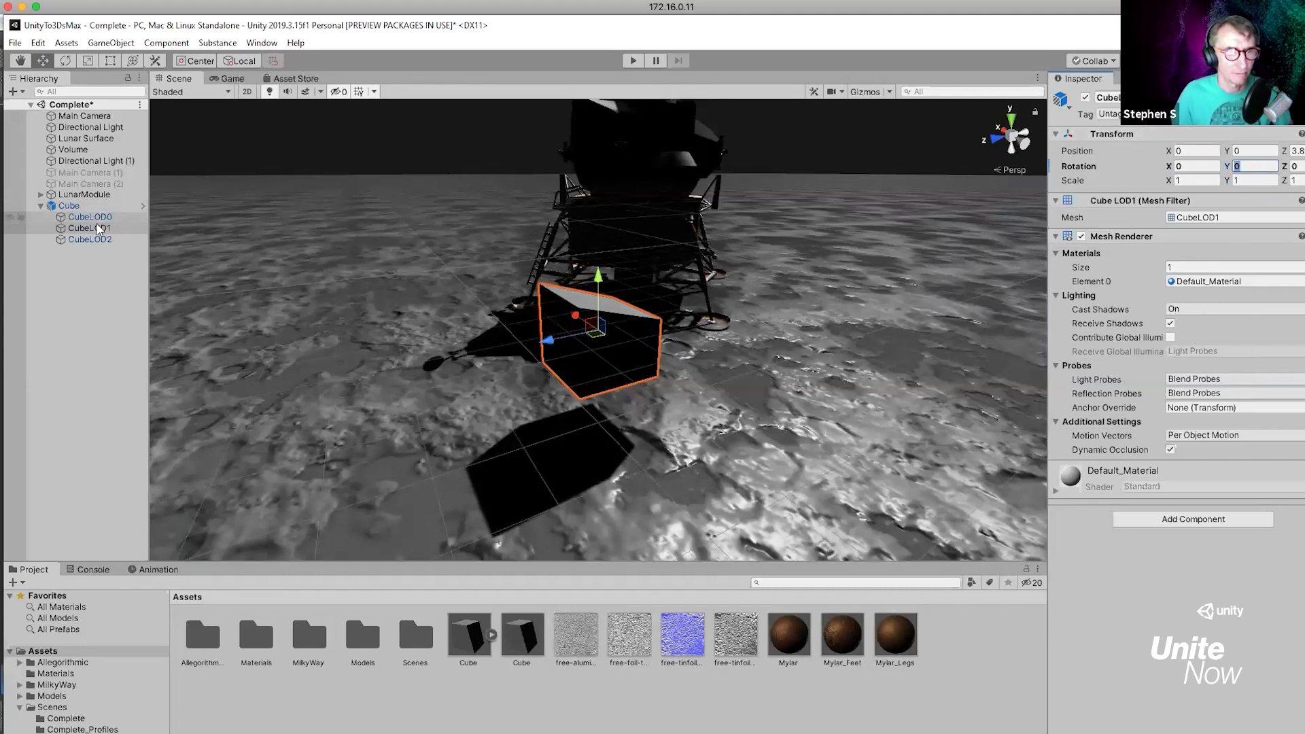
pyautogui.click(1200, 167)
pyautogui.click(1248, 167)
pyautogui.click(1195, 167)
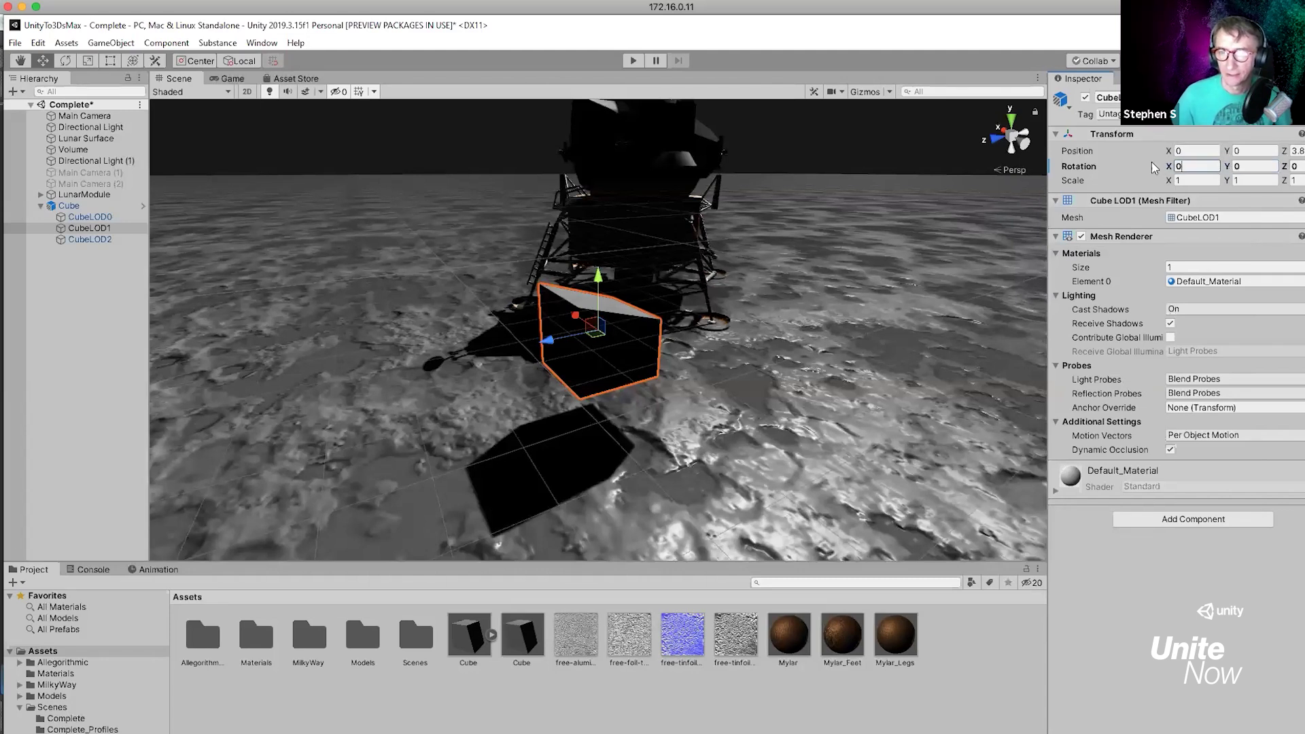
# Check the rotation values of CubeLOD1, CubeLOD2 and CubeLOD0 in turn, and clear the selection
pyautogui.click(95, 229)
pyautogui.click(84, 240)
pyautogui.click(84, 229)
pyautogui.click(85, 217)
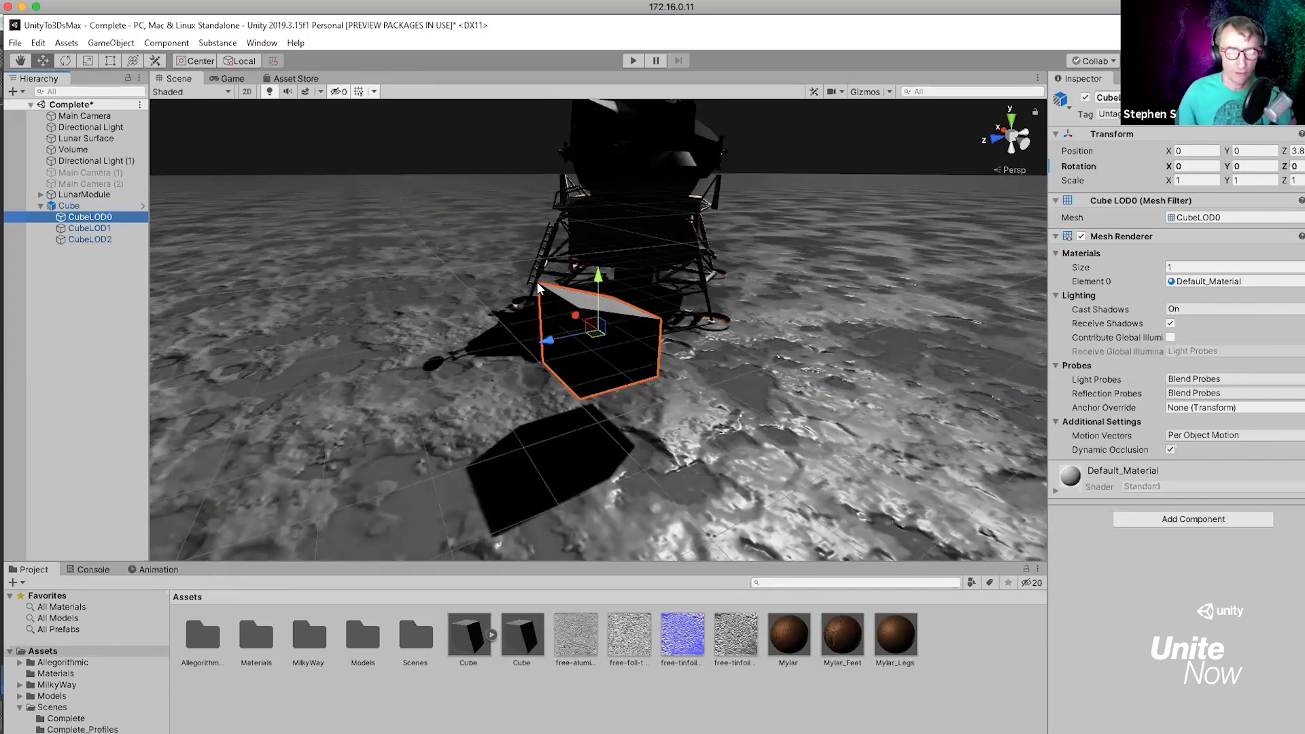
pyautogui.click(250, 703)
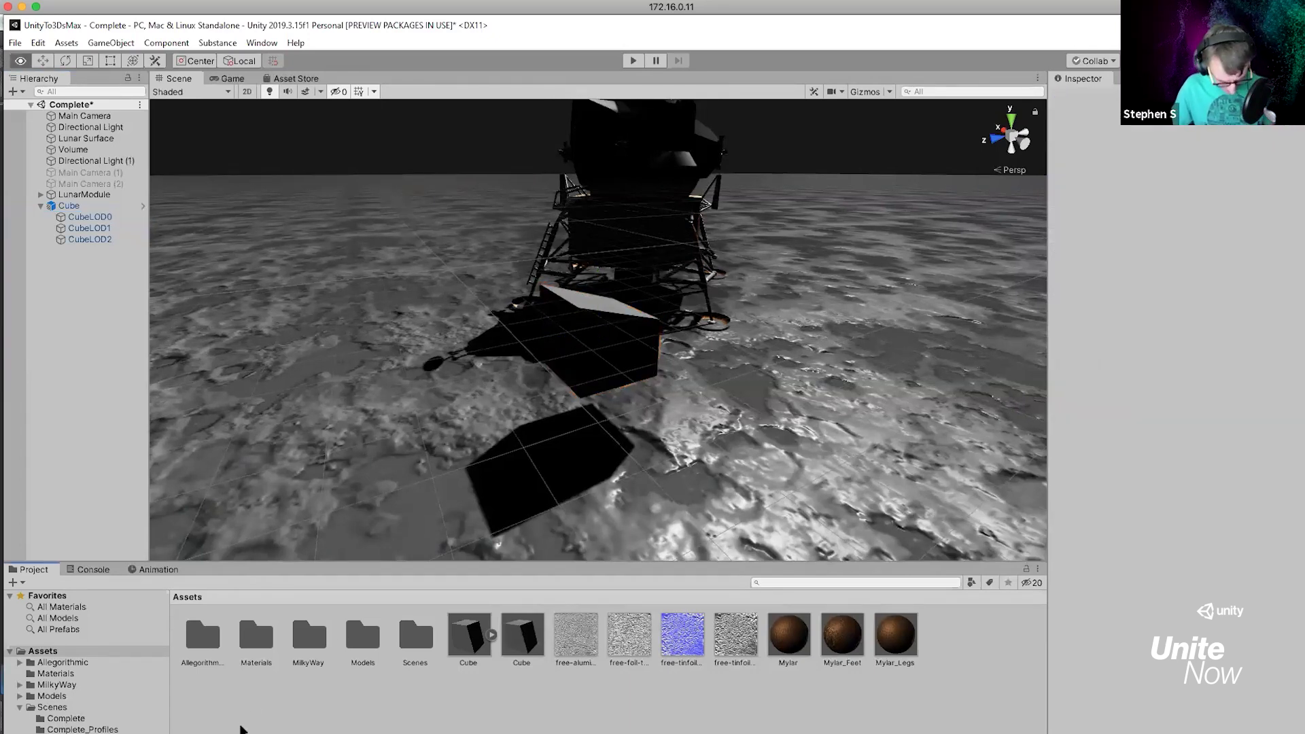
# Switch to 3ds Max and review the available modifiers for CUBE_LOD_Group, along with its CubeLOD0, CubeLOD1 and CubeLOD2 children
pyautogui.hotkey('alt', 'Tab')
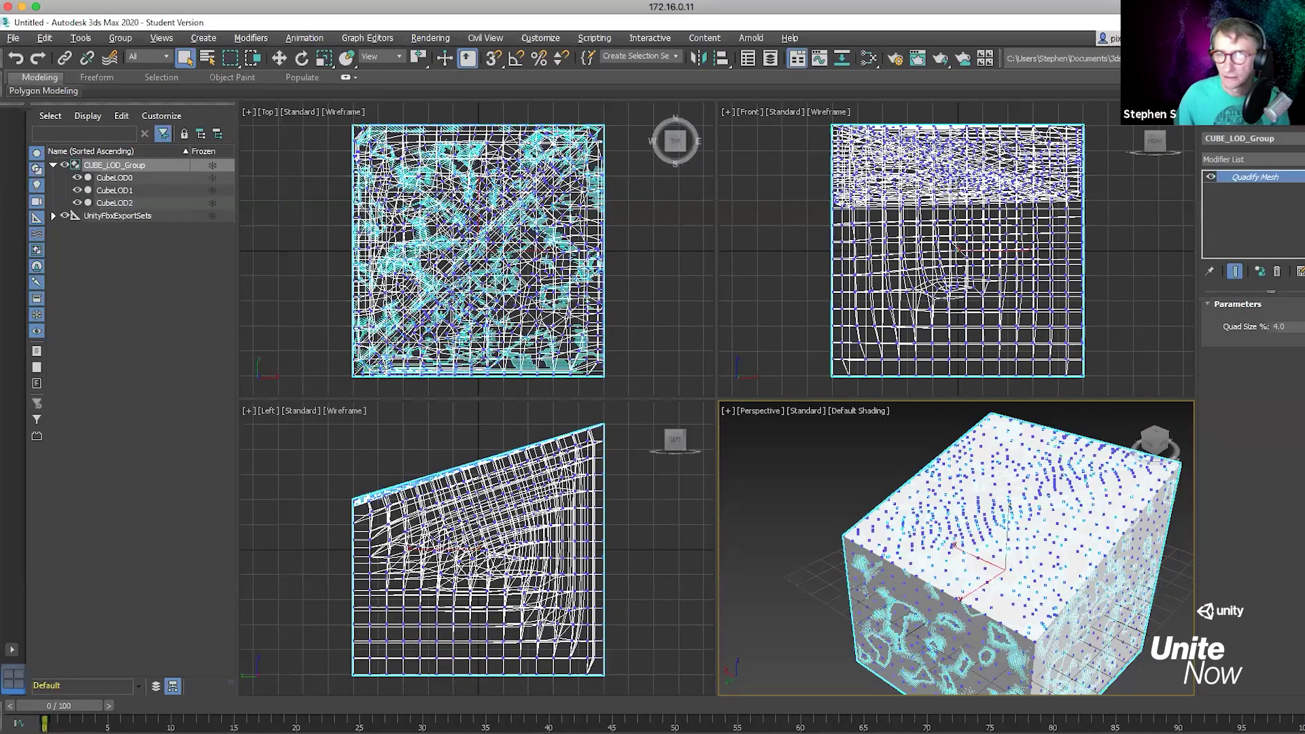
pyautogui.click(1278, 159)
pyautogui.click(1281, 154)
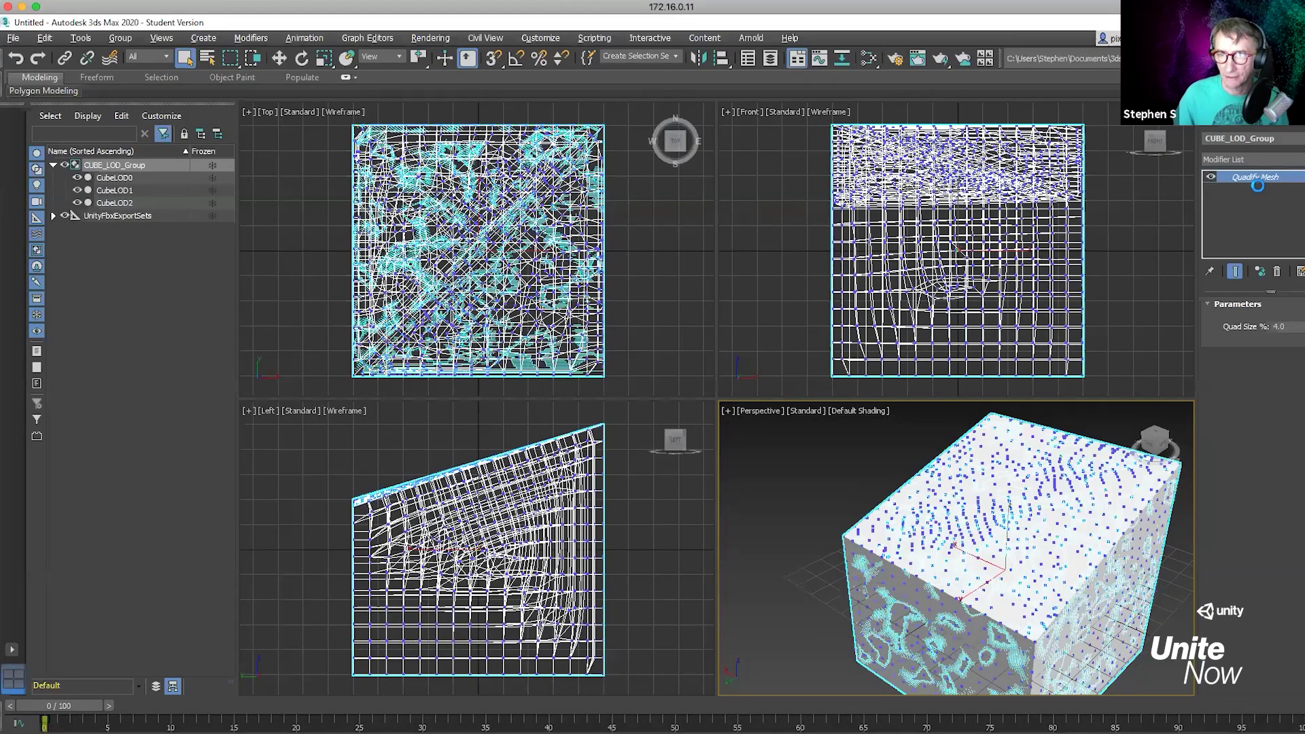
pyautogui.click(125, 180)
pyautogui.click(124, 191)
pyautogui.click(121, 203)
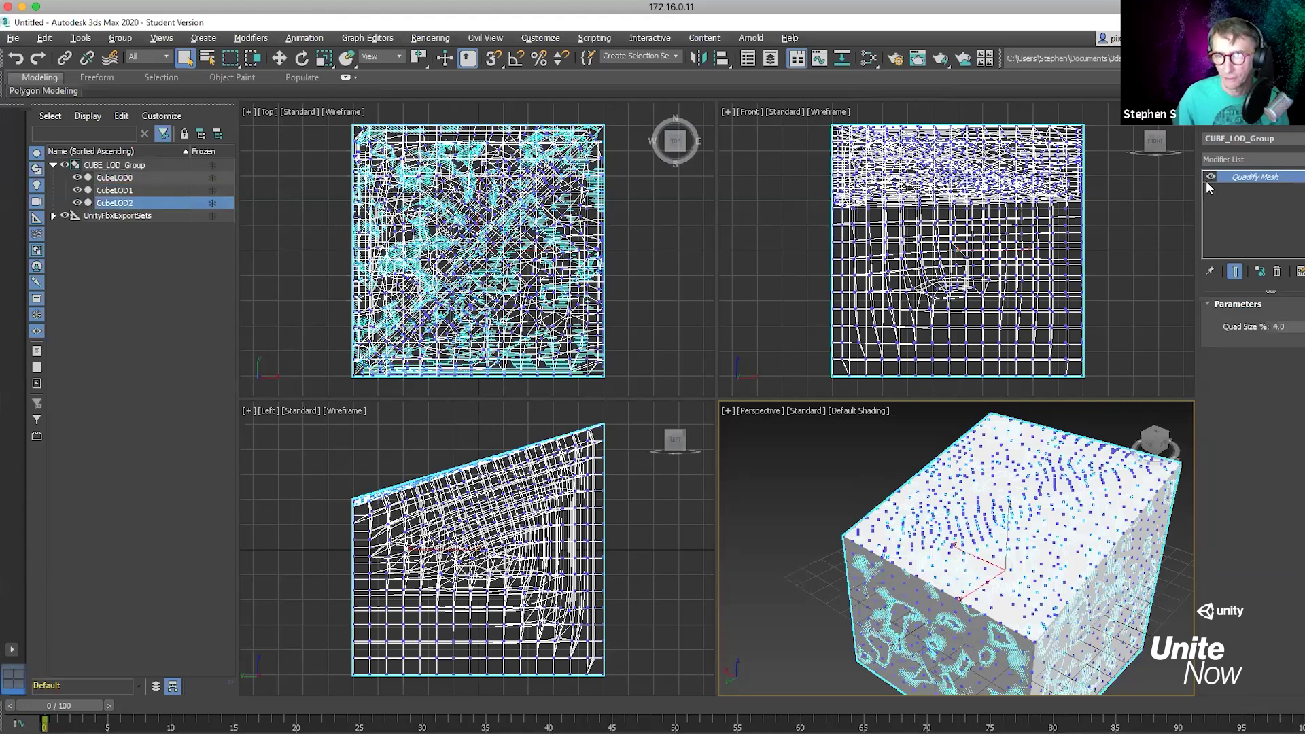
pyautogui.click(1294, 162)
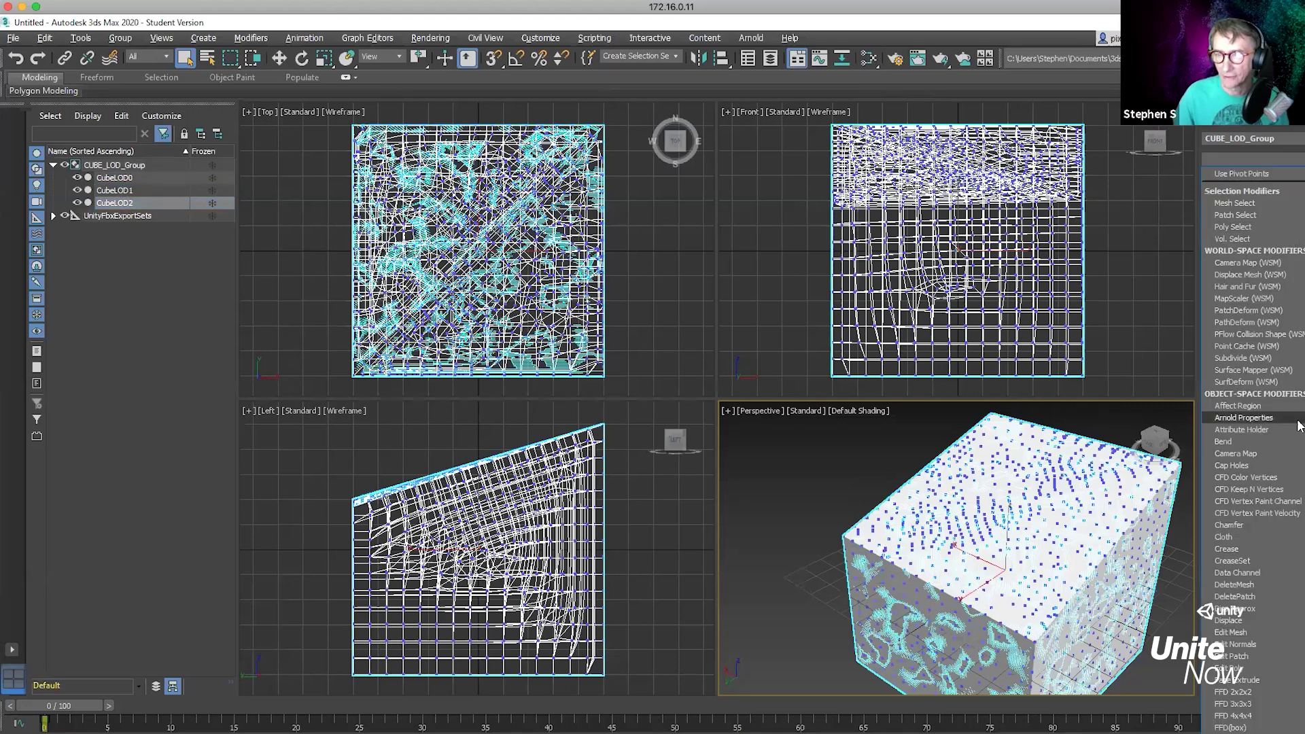
pyautogui.click(122, 204)
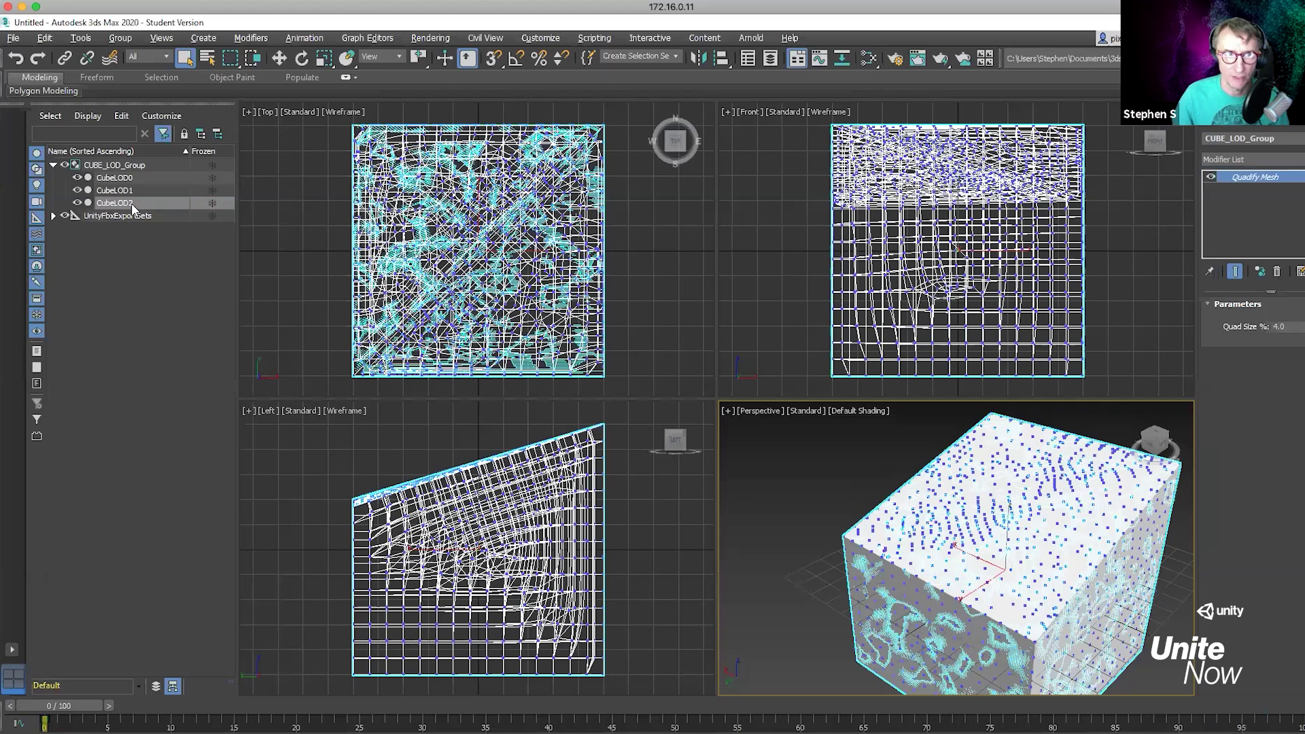
pyautogui.click(126, 190)
pyautogui.click(129, 177)
pyautogui.click(132, 170)
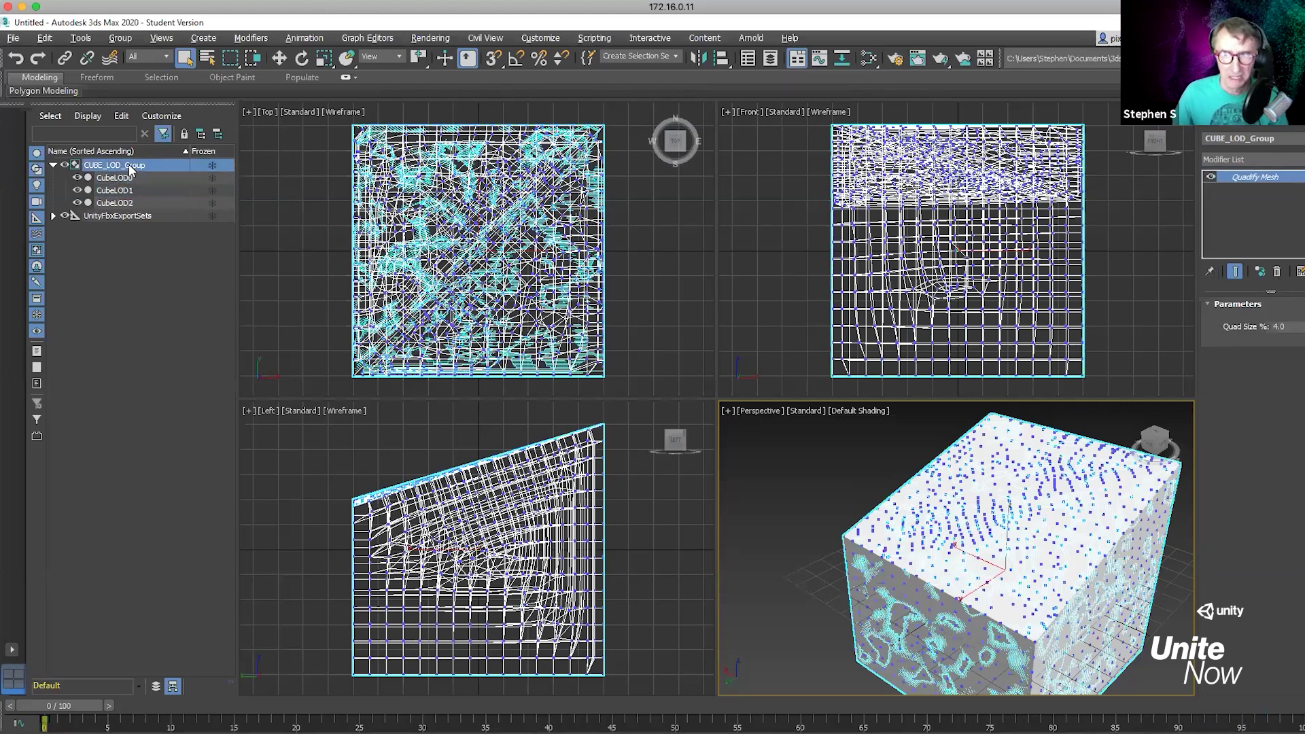